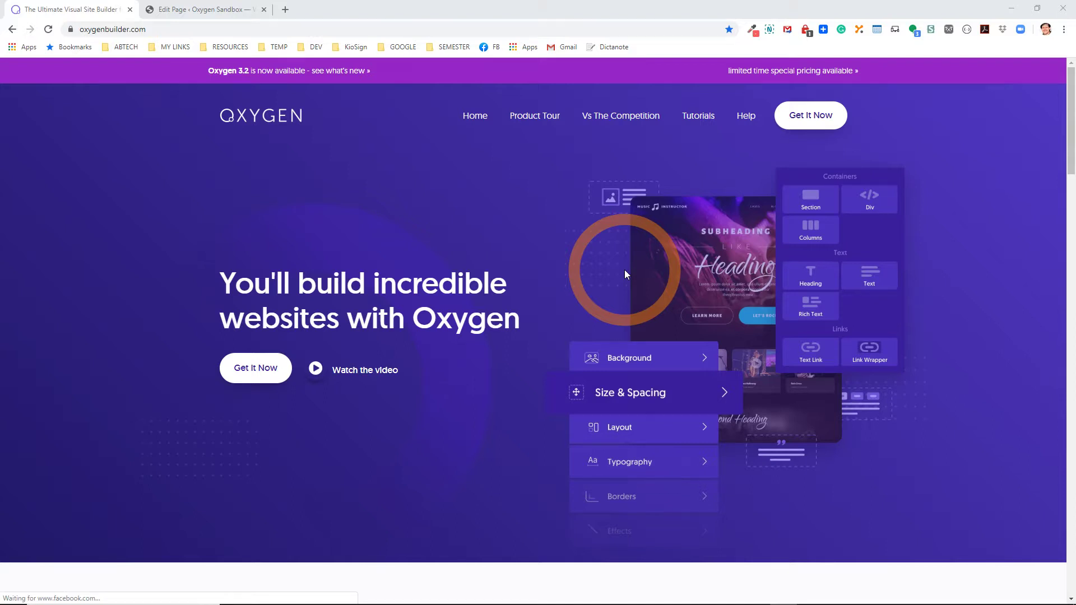
Open the Vs The Competition page and examine its license, design, responsive, headers and footers, and layout feature comparisons.
click(631, 126)
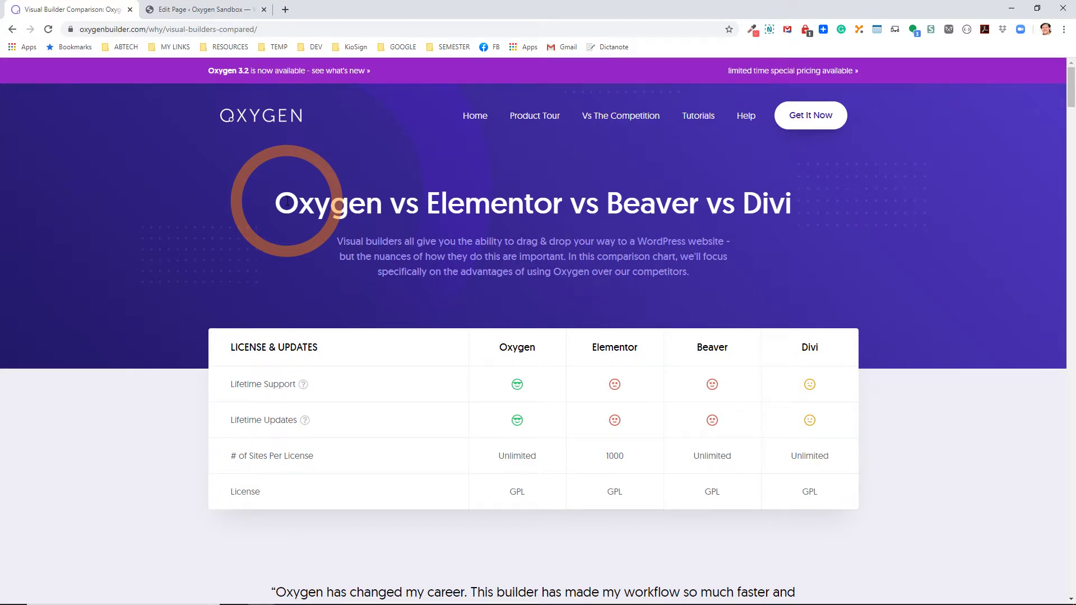
scroll(255, 222, down, 3)
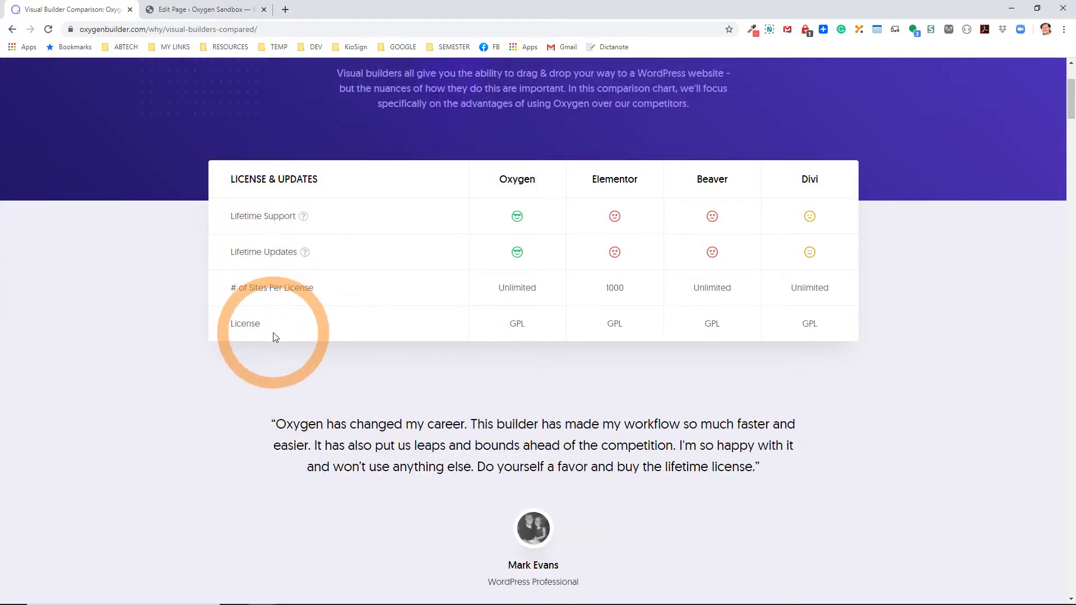
scroll(274, 335, down, 9)
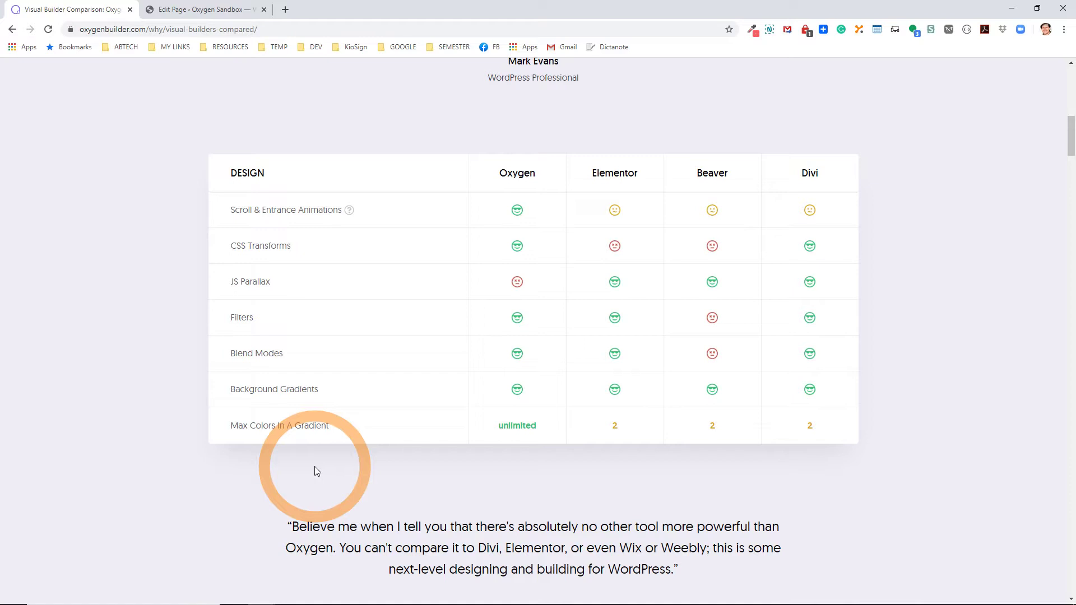
drag(230, 280, 272, 281)
click(288, 299)
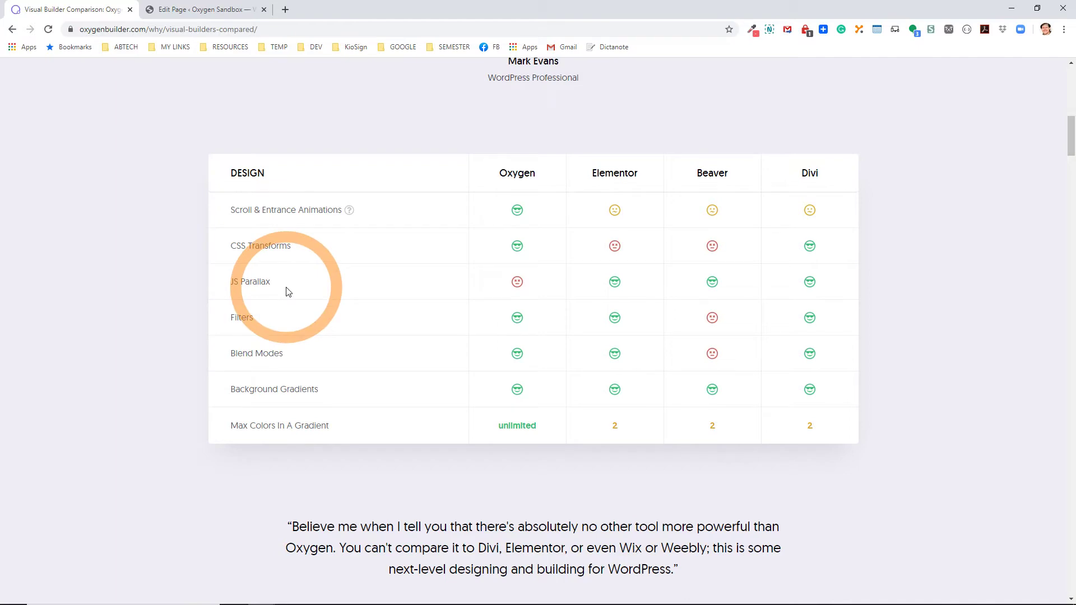
scroll(312, 358, down, 5)
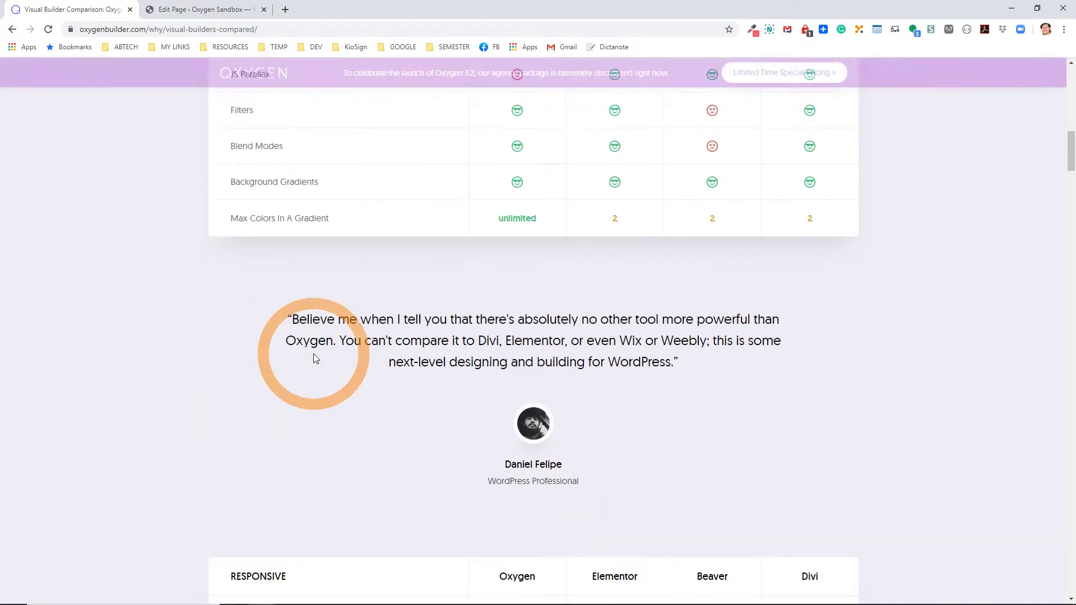
scroll(316, 358, down, 6)
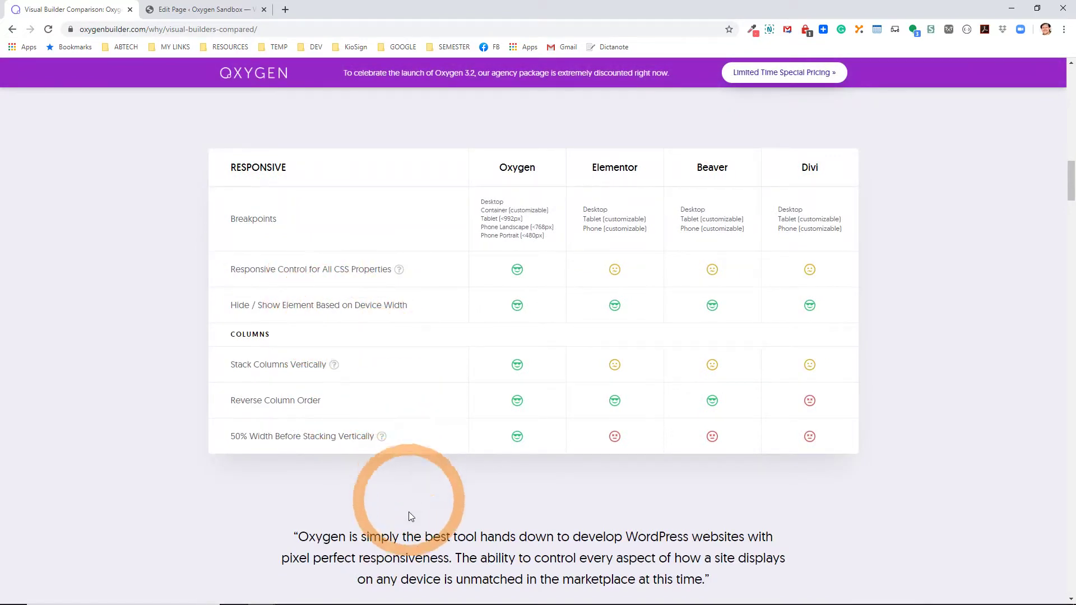
scroll(408, 521, down, 2)
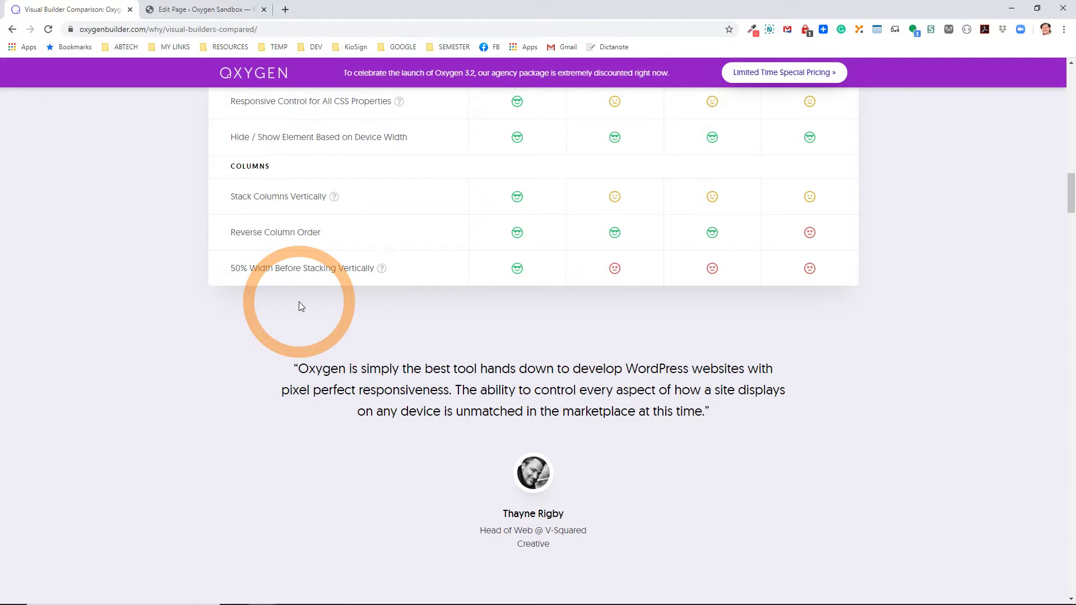
scroll(385, 372, down, 7)
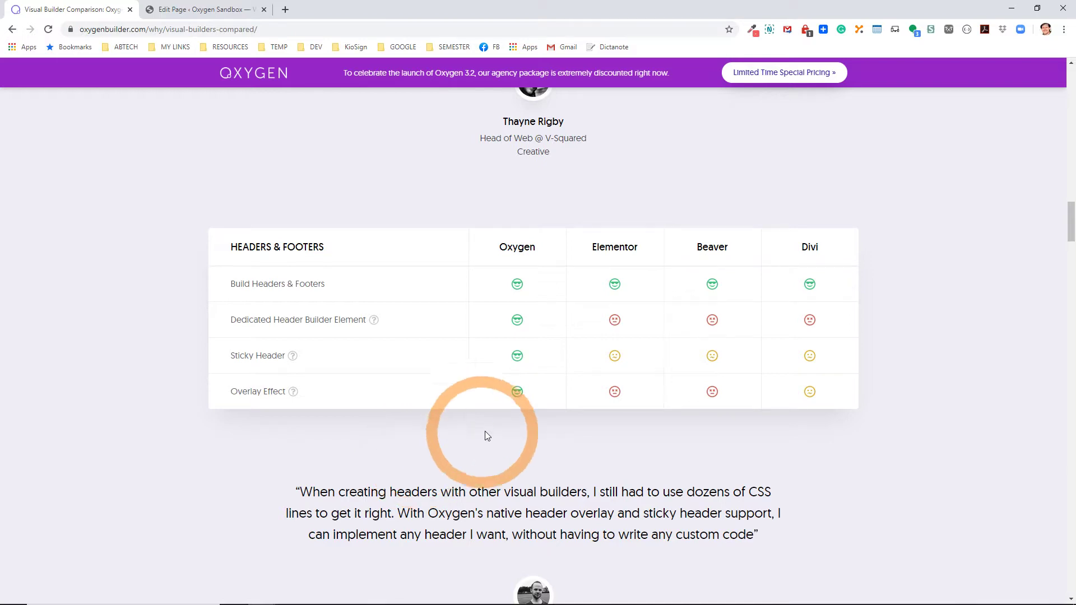
scroll(473, 423, down, 5)
scroll(691, 498, down, 4)
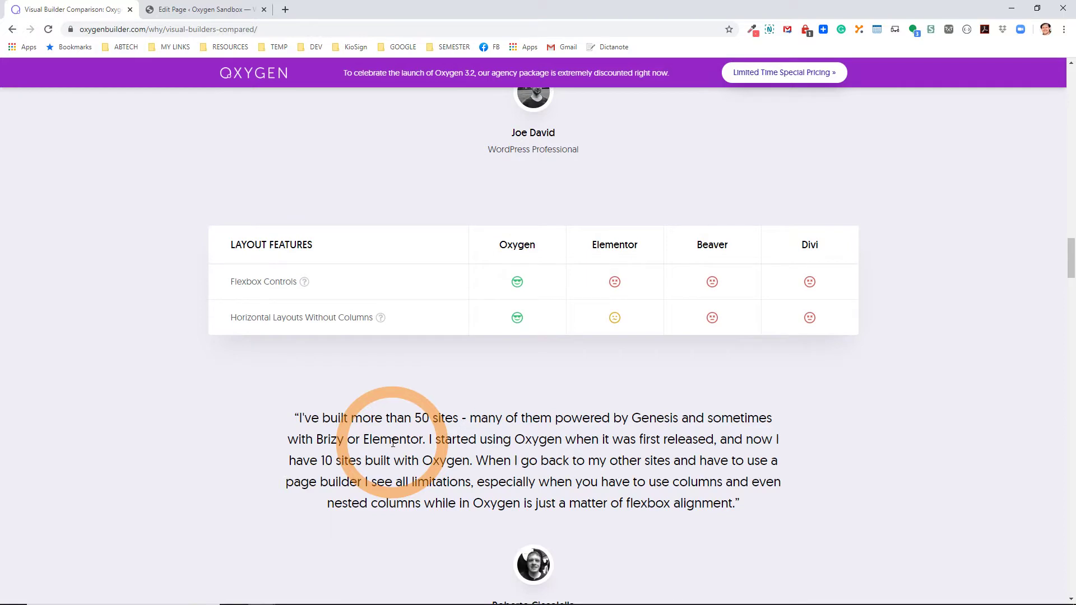
Examine the Performance & SEO, WooCommerce, Gutenberg, Workflow & UI and Advanced comparisons through to the page footer.
scroll(393, 442, down, 6)
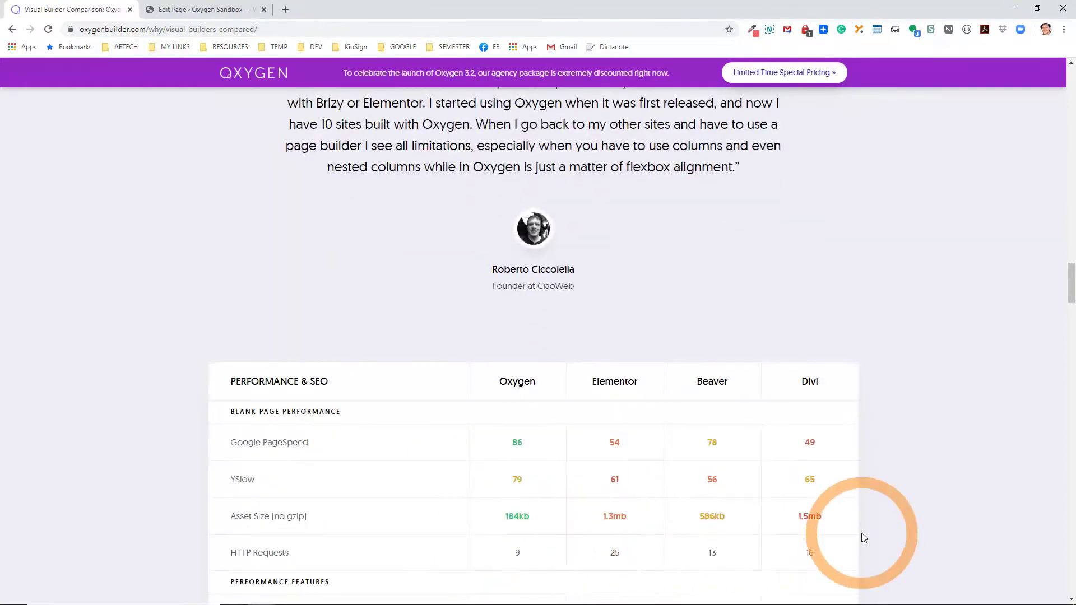
scroll(863, 536, down, 4)
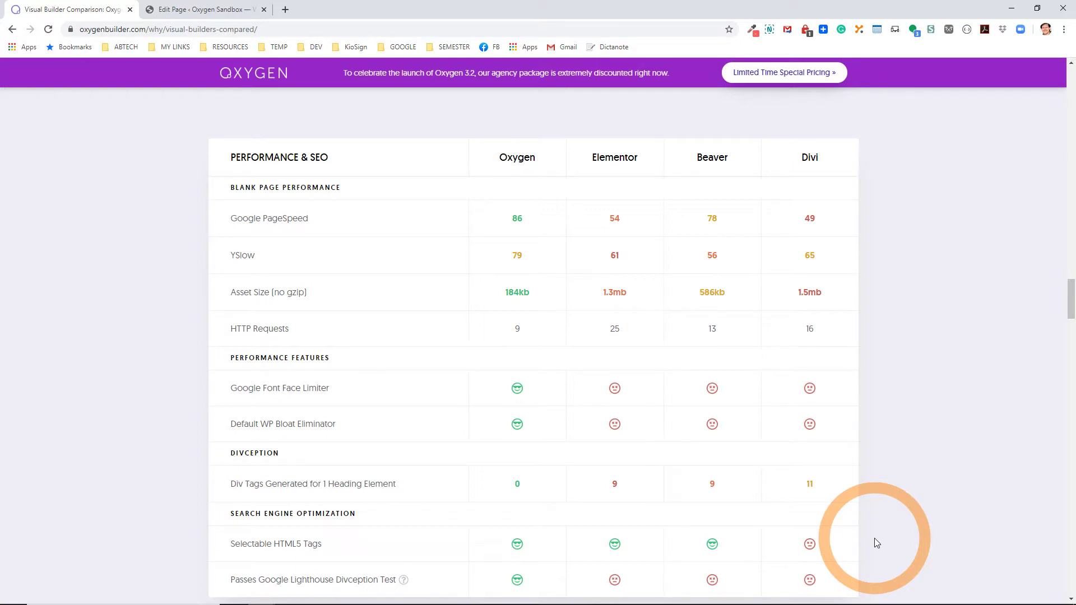
double_click(509, 293)
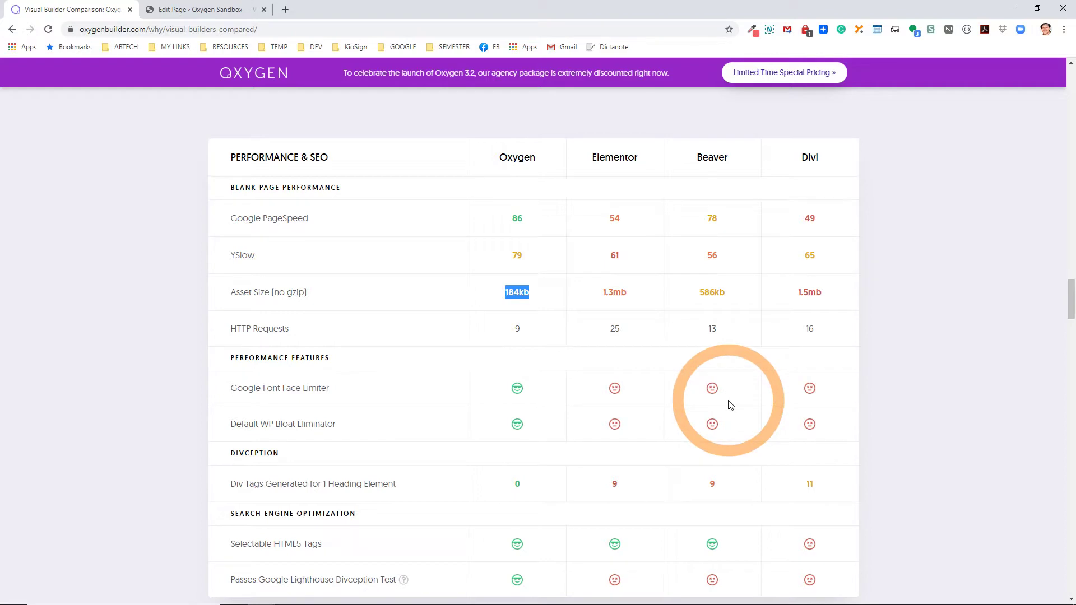
scroll(585, 469, down, 1)
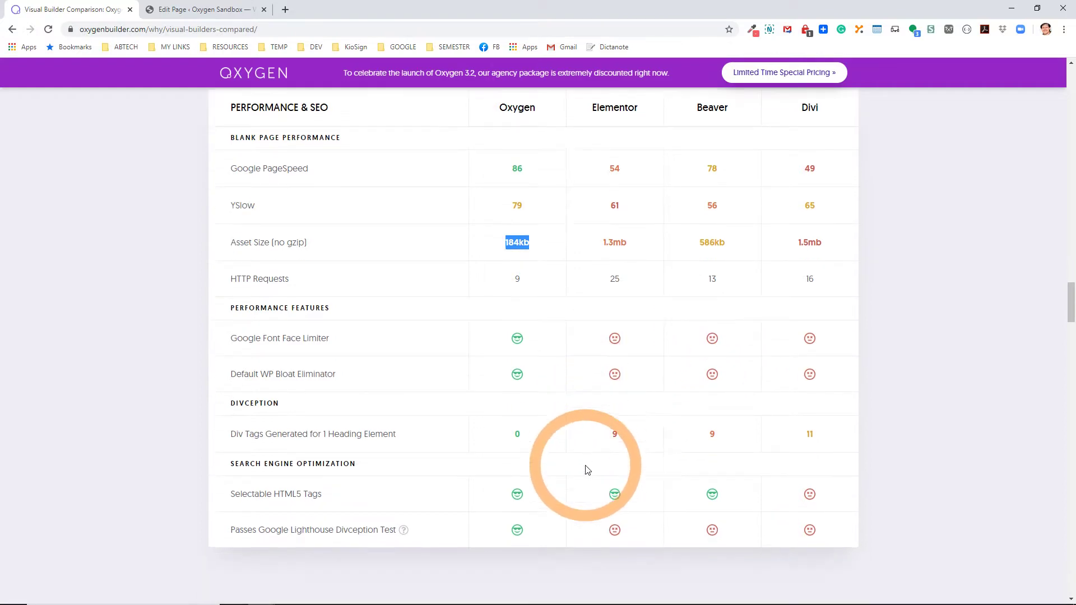
scroll(586, 470, down, 12)
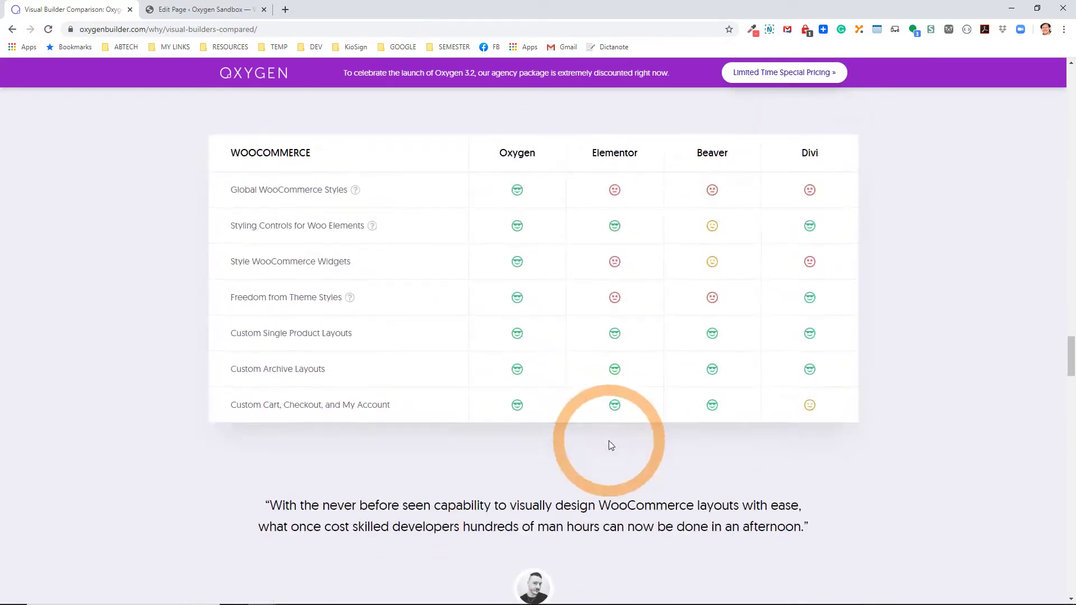
scroll(496, 507, down, 4)
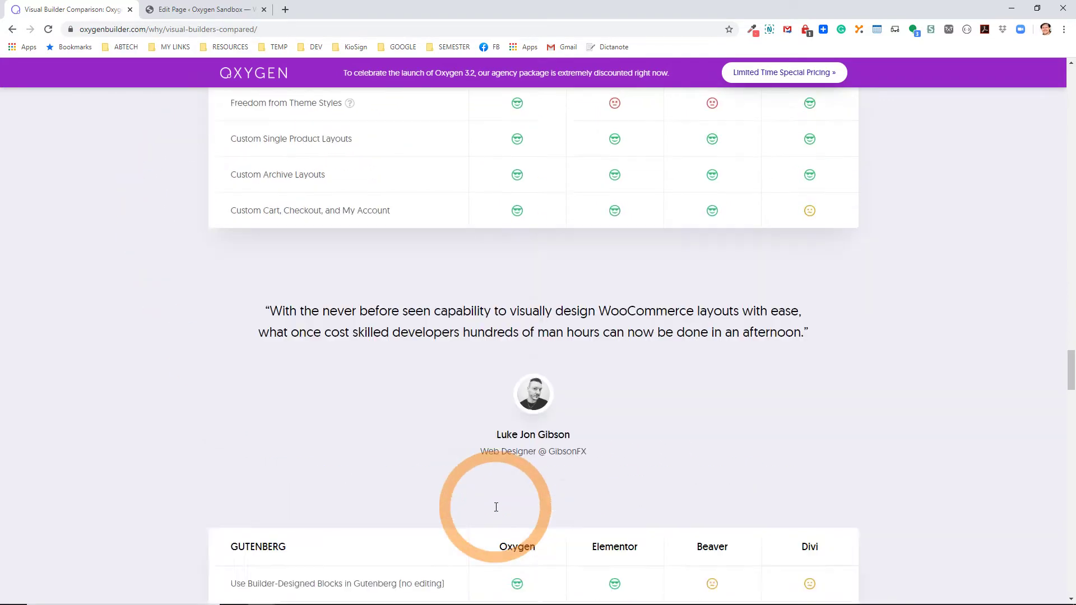
scroll(496, 507, down, 7)
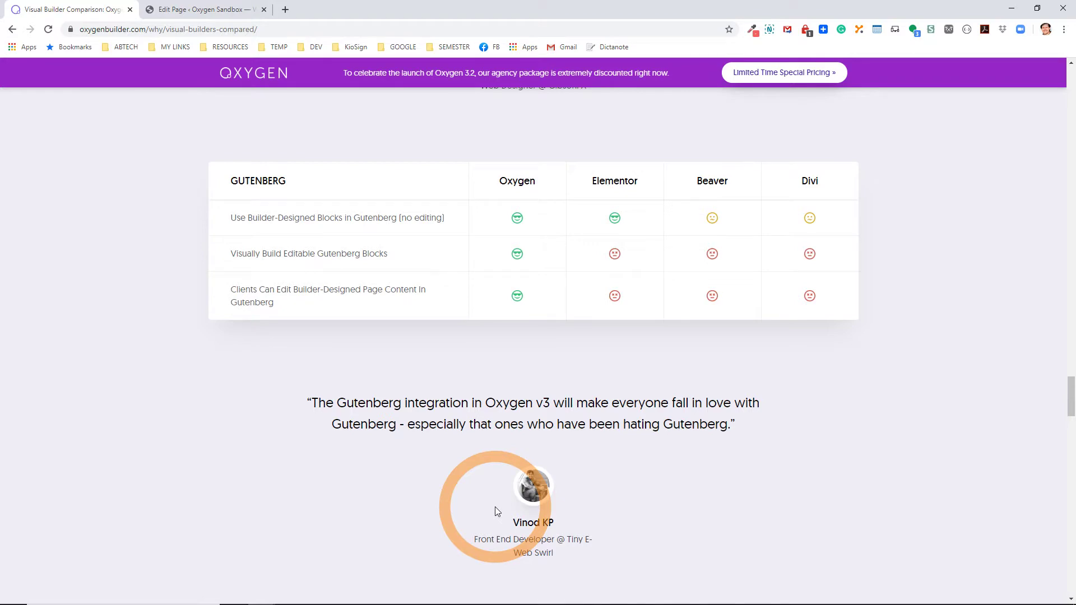
scroll(495, 506, down, 1)
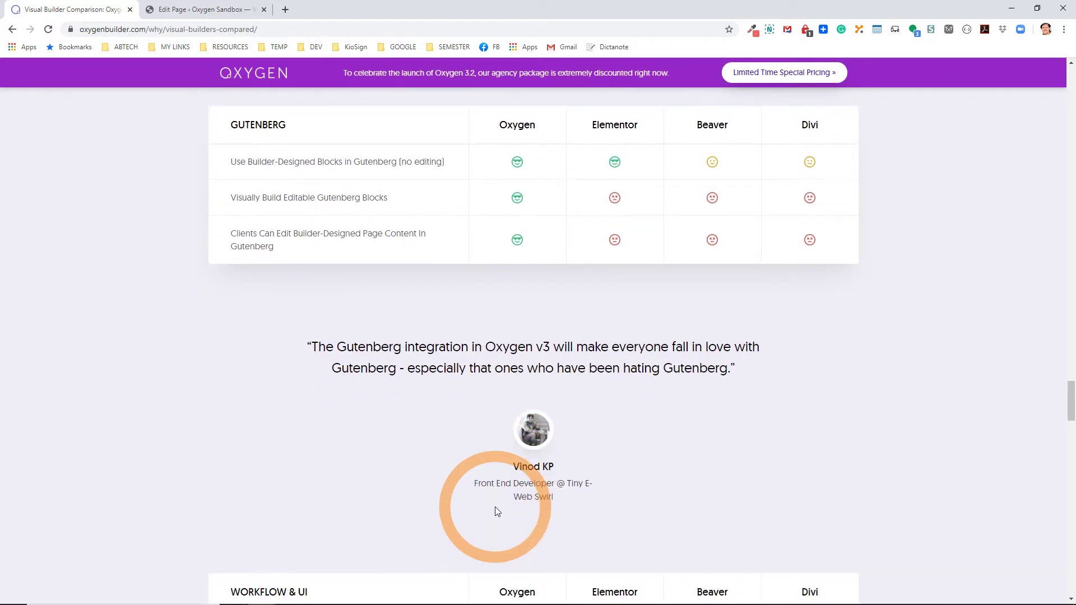
scroll(496, 506, down, 14)
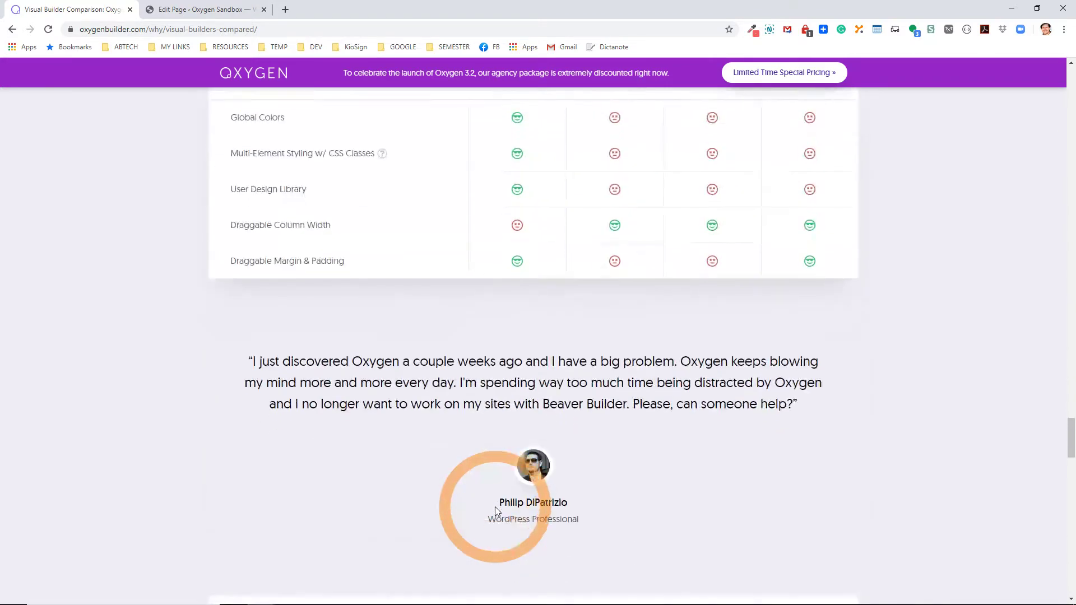
scroll(496, 507, down, 16)
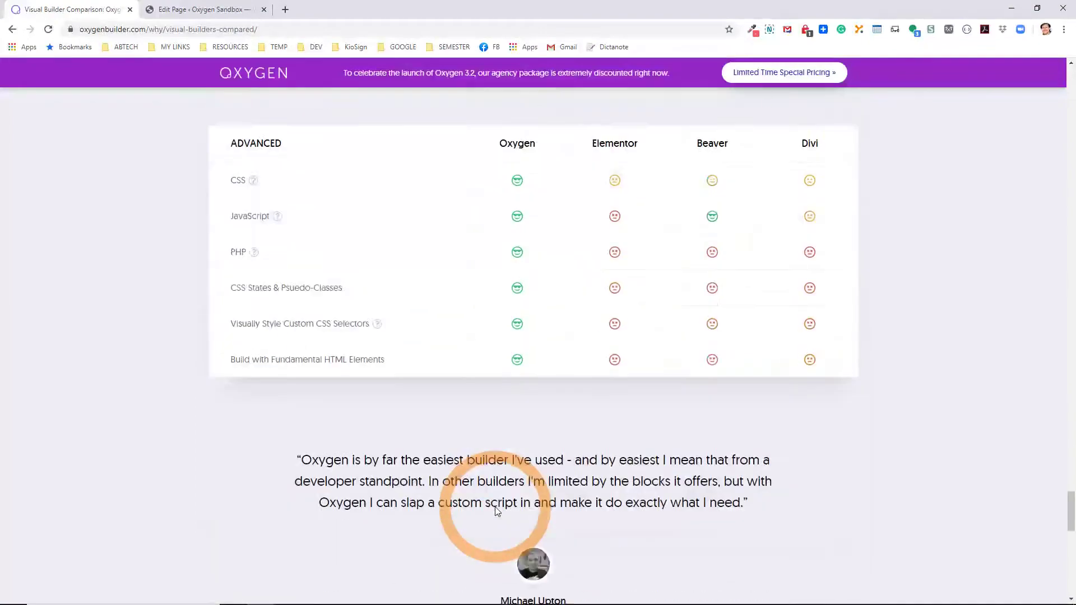
scroll(495, 507, down, 12)
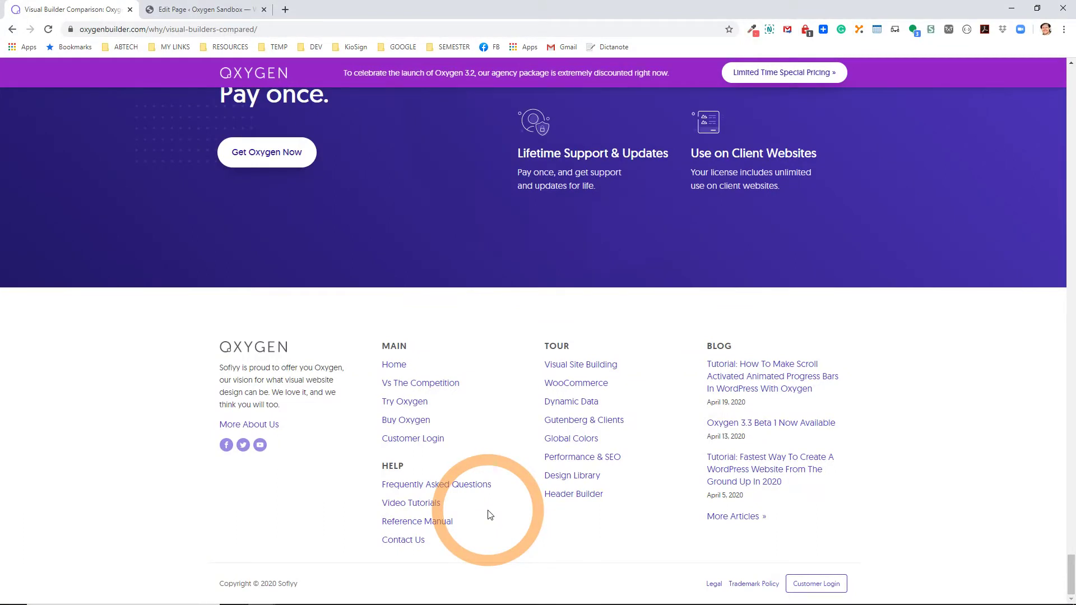
Request a pre-built example website from the Try Oxygen page, and open the existing sandbox's Home2 page in the Oxygen visual editor.
click(415, 403)
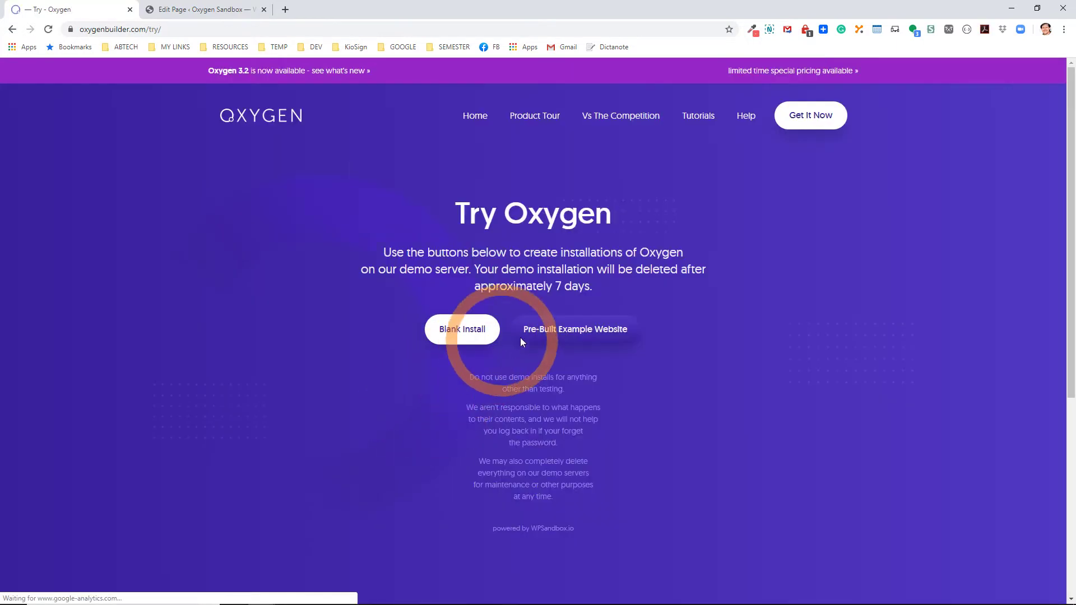
click(572, 333)
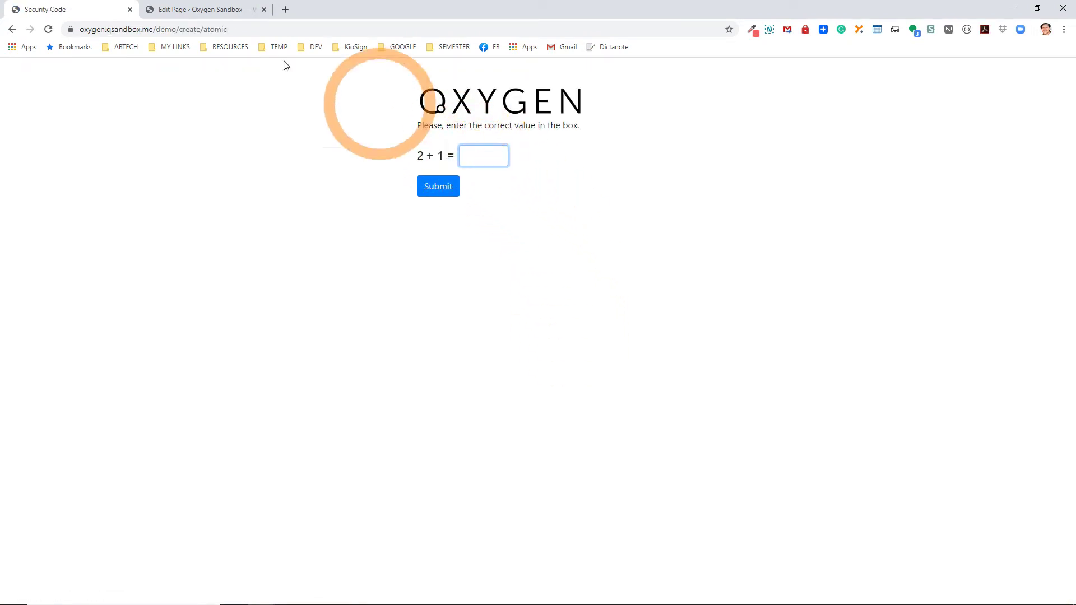
click(193, 10)
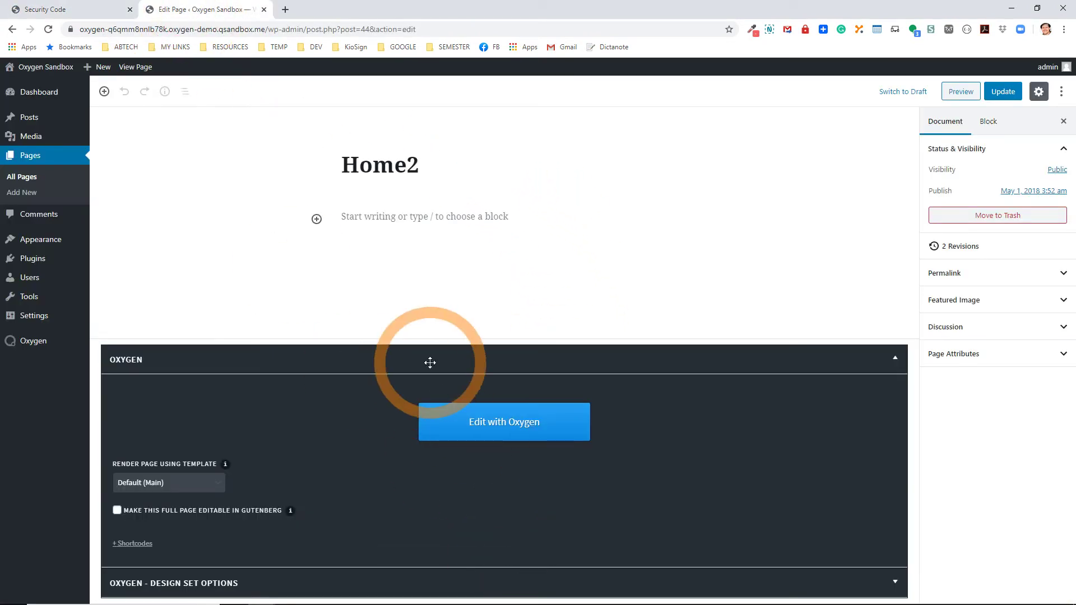
click(471, 421)
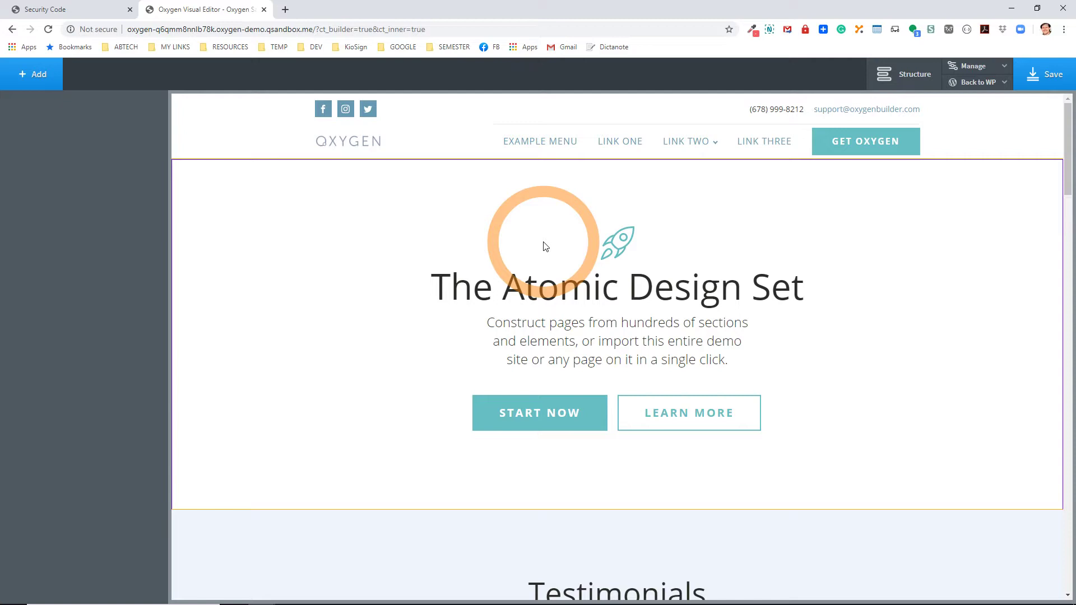
Inspect the settings of the main heading, the header's Main template, the Testimonials section and the hero section.
click(584, 294)
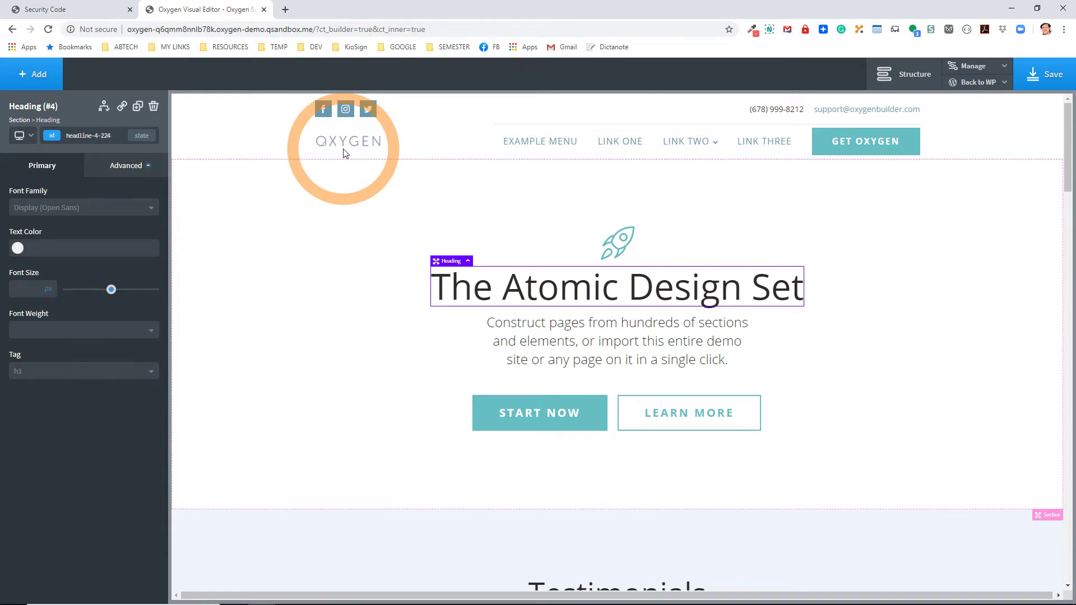
click(935, 149)
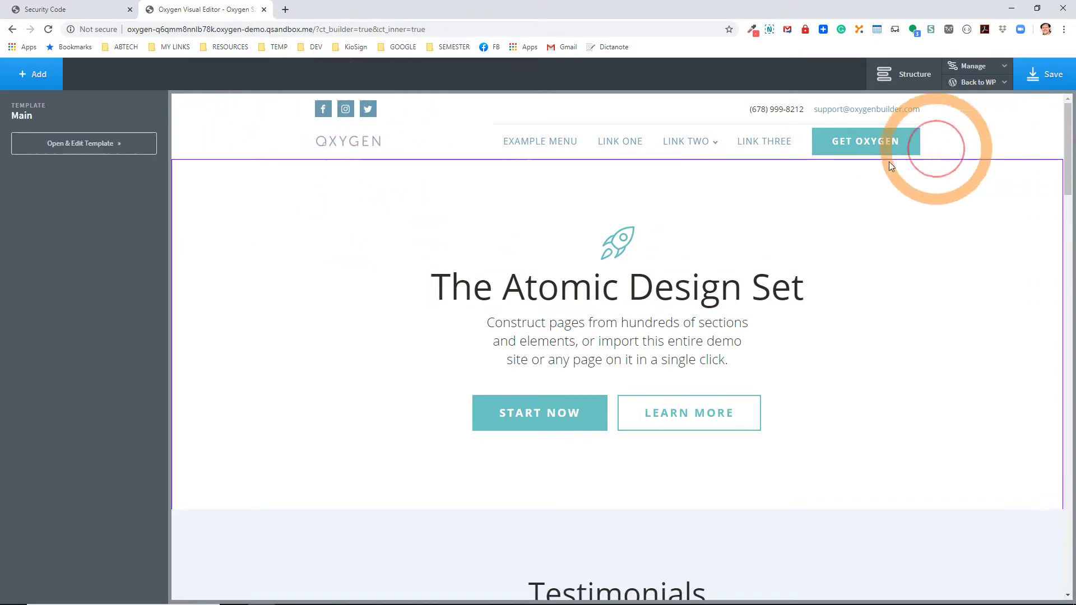
click(667, 235)
click(372, 547)
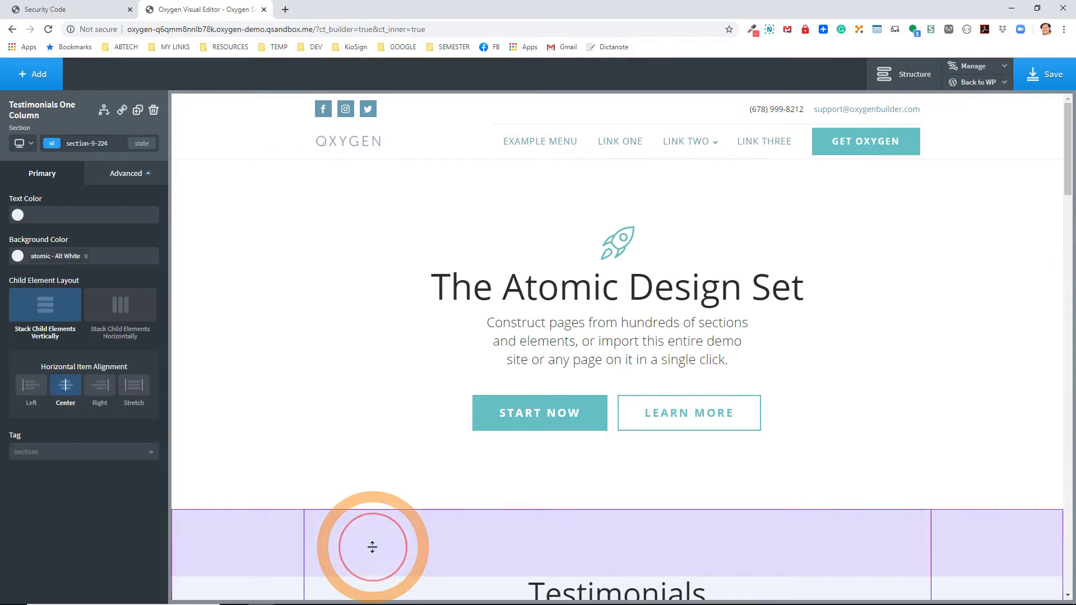
click(363, 343)
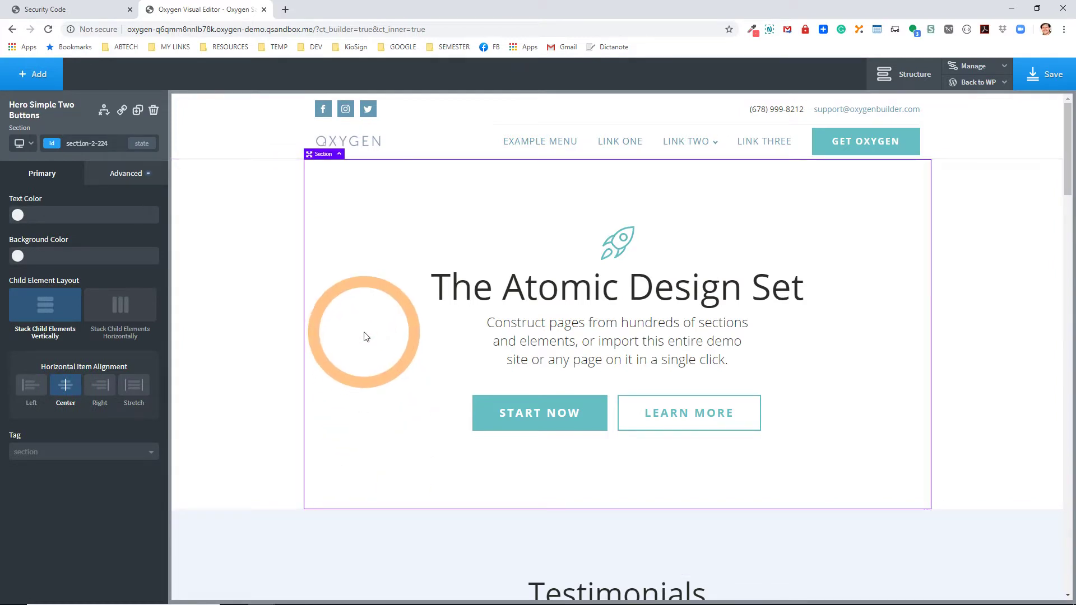
Compare the settings of the hero section's heading, text block, and Start Now and Learn More links by selecting each.
click(581, 305)
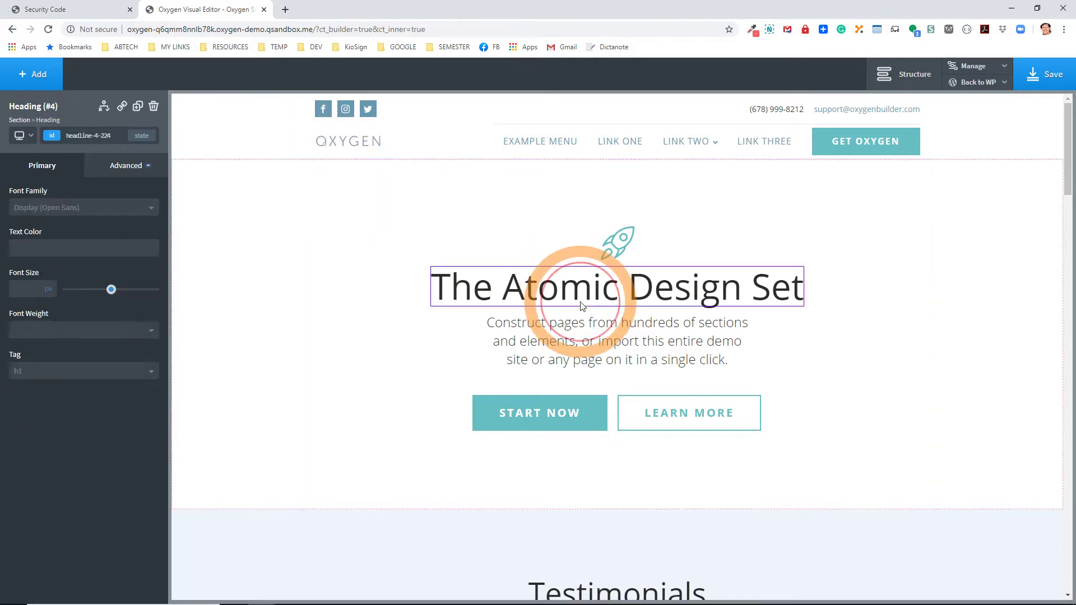
click(469, 263)
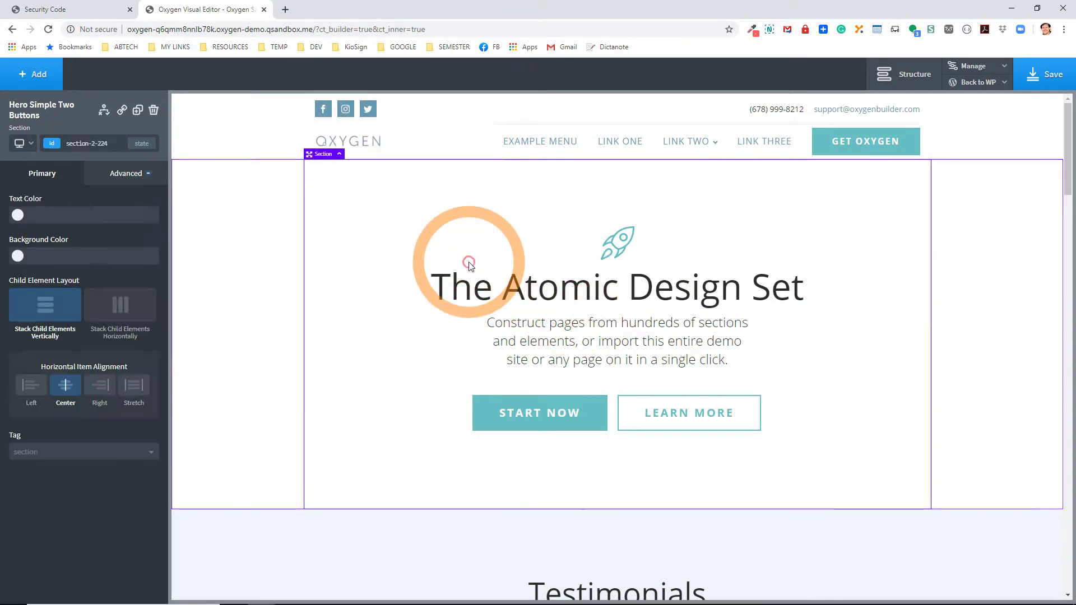
click(560, 358)
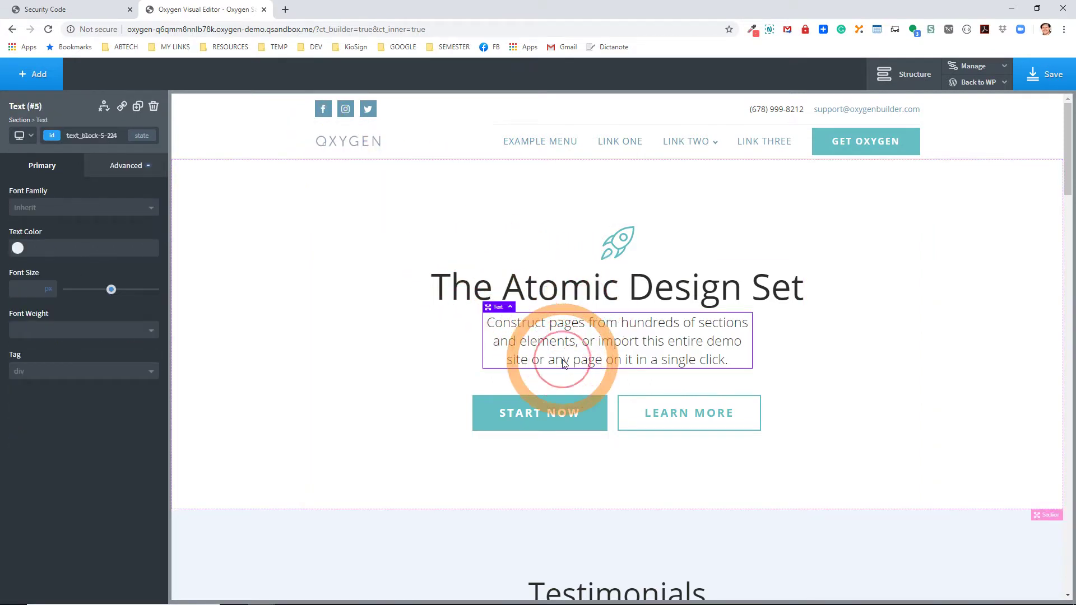
click(510, 307)
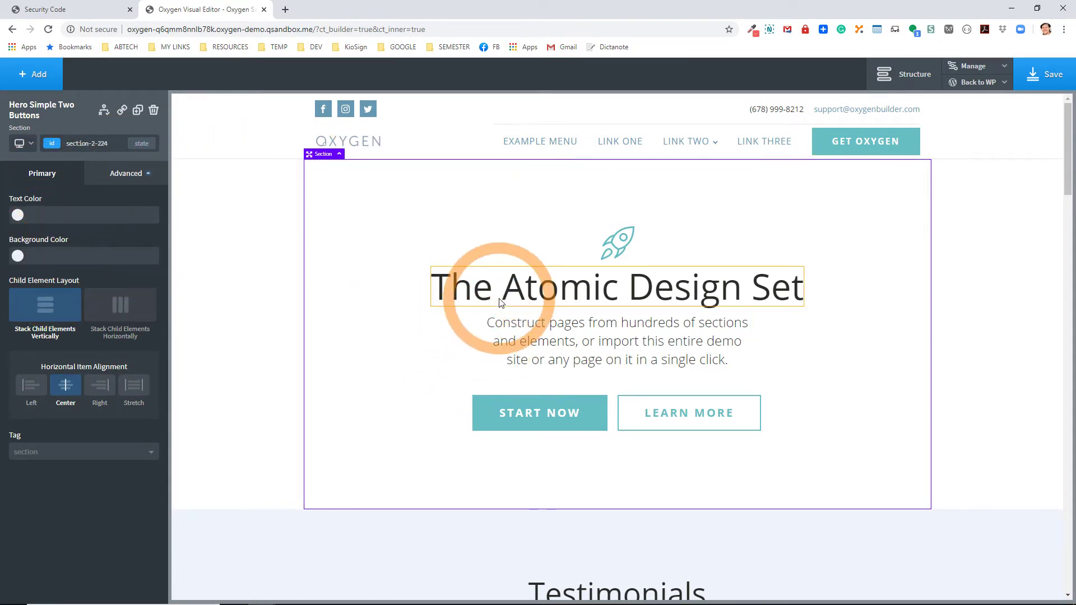
click(501, 302)
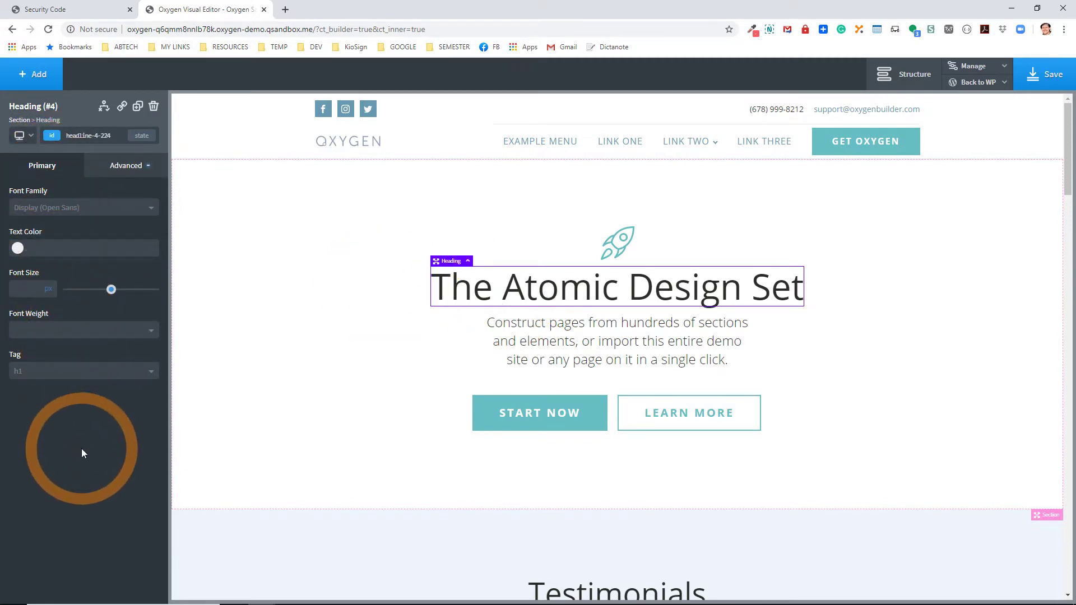
click(557, 431)
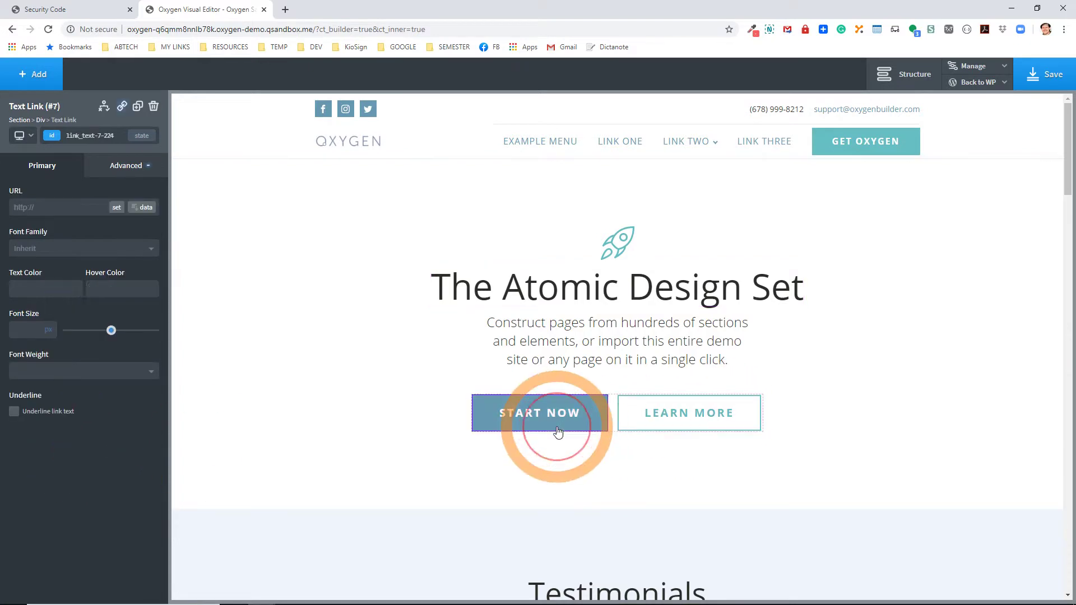
click(673, 414)
click(601, 338)
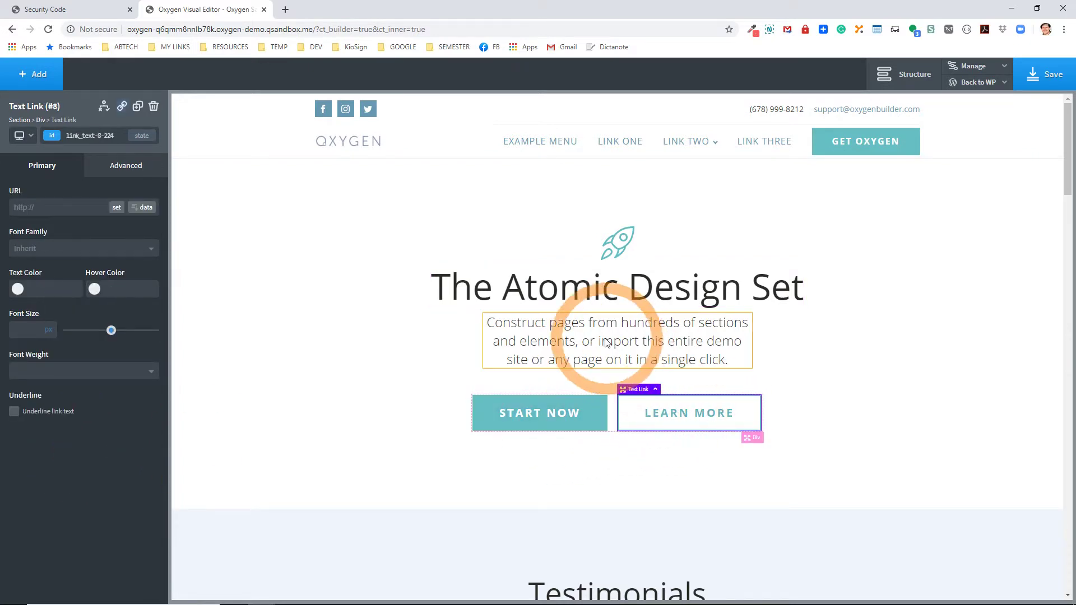
Inspect the hero heading's settings, the rocket icon's primary and advanced style options, and the text block's advanced style categories.
click(593, 283)
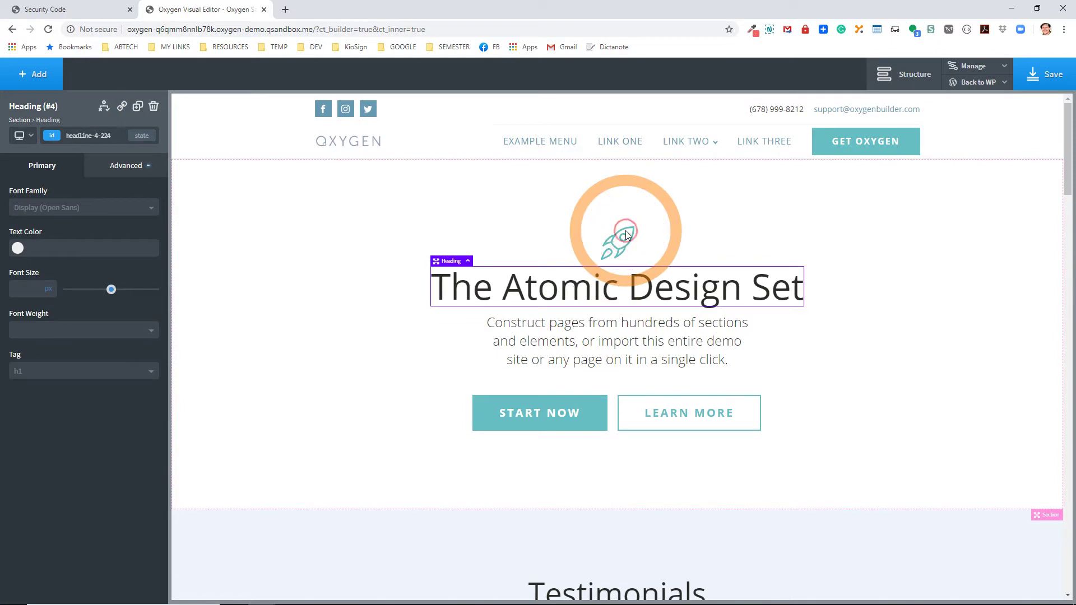
click(626, 244)
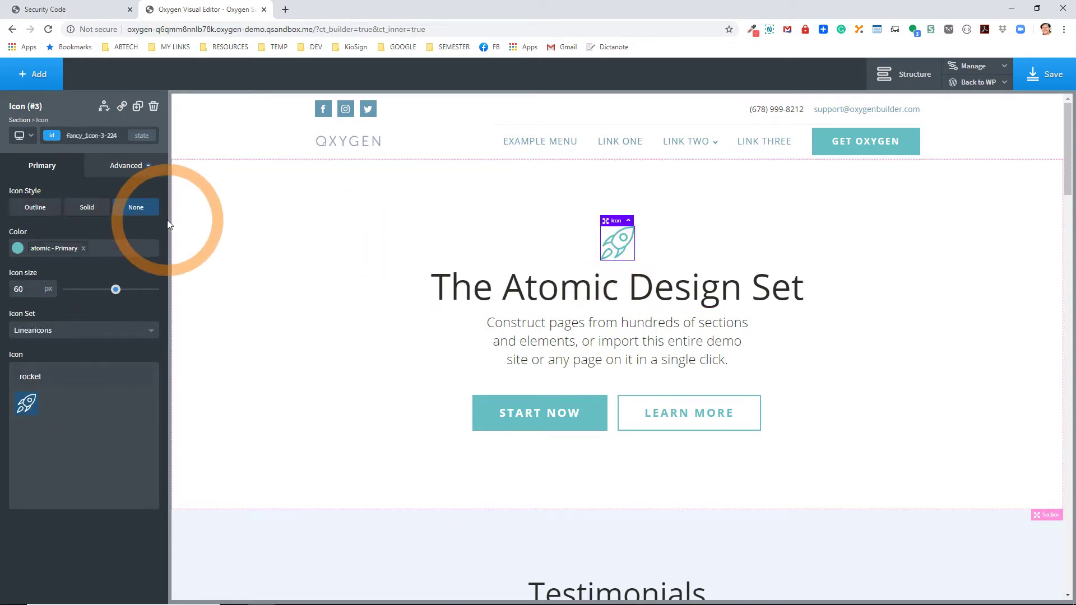
click(112, 166)
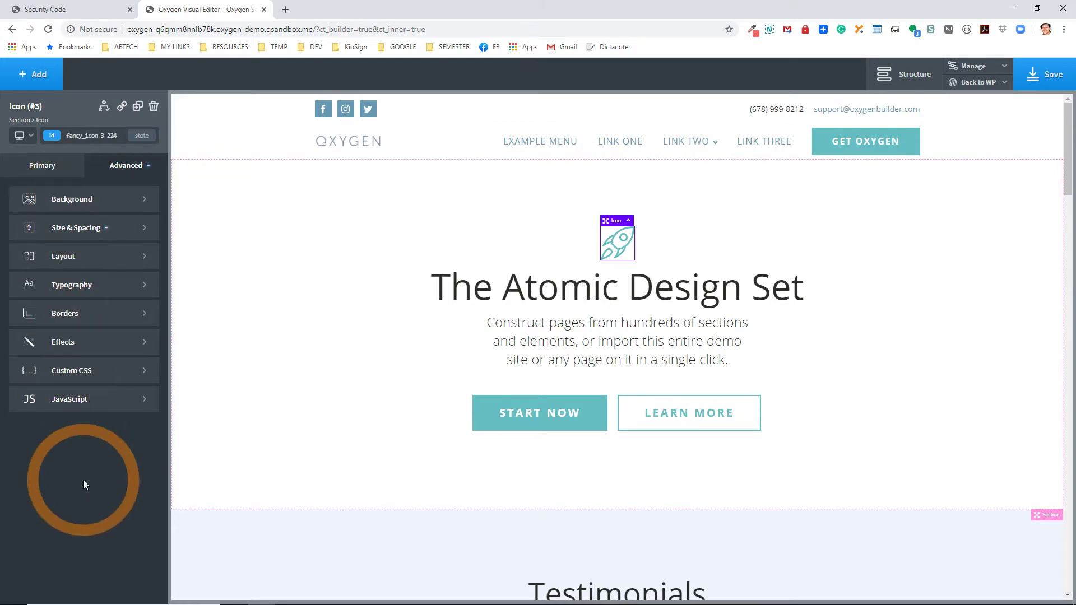
click(569, 343)
click(137, 175)
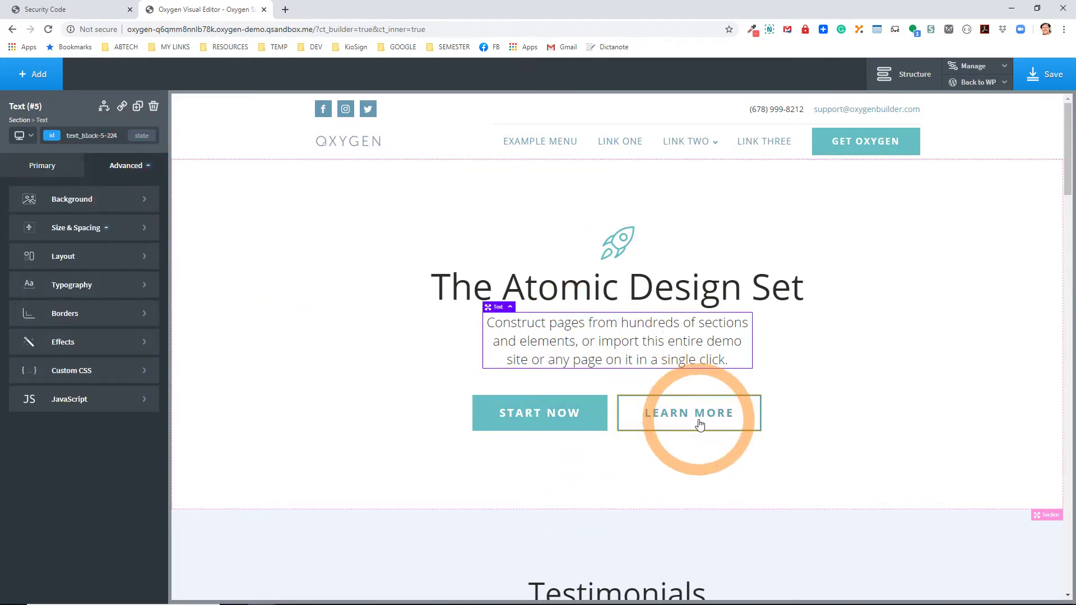
Inspect the Learn More link's advanced Layout options, including display, float and overflow.
click(693, 426)
click(132, 168)
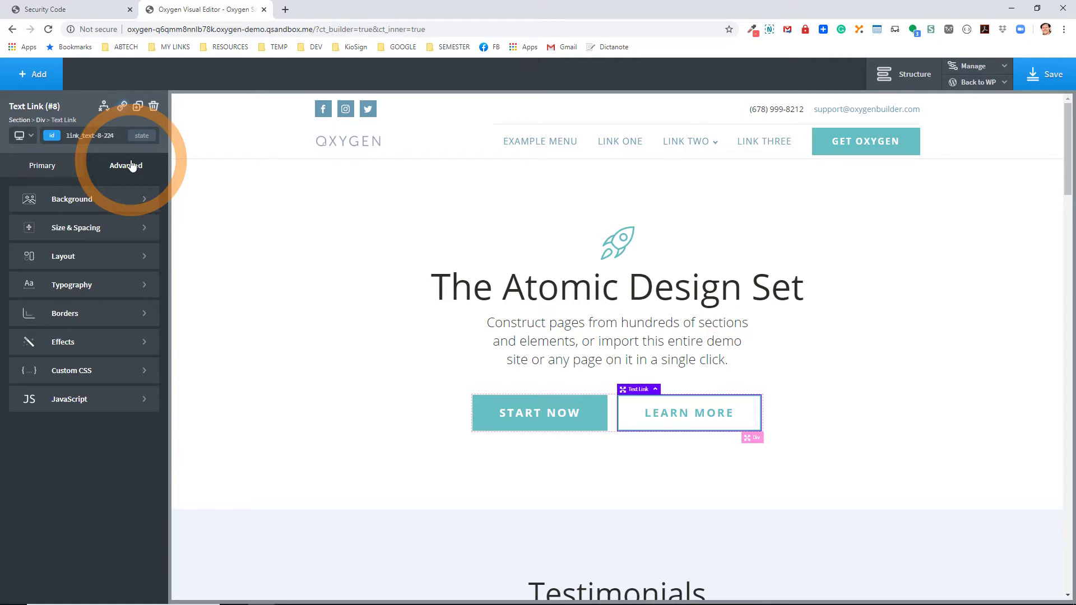
click(88, 253)
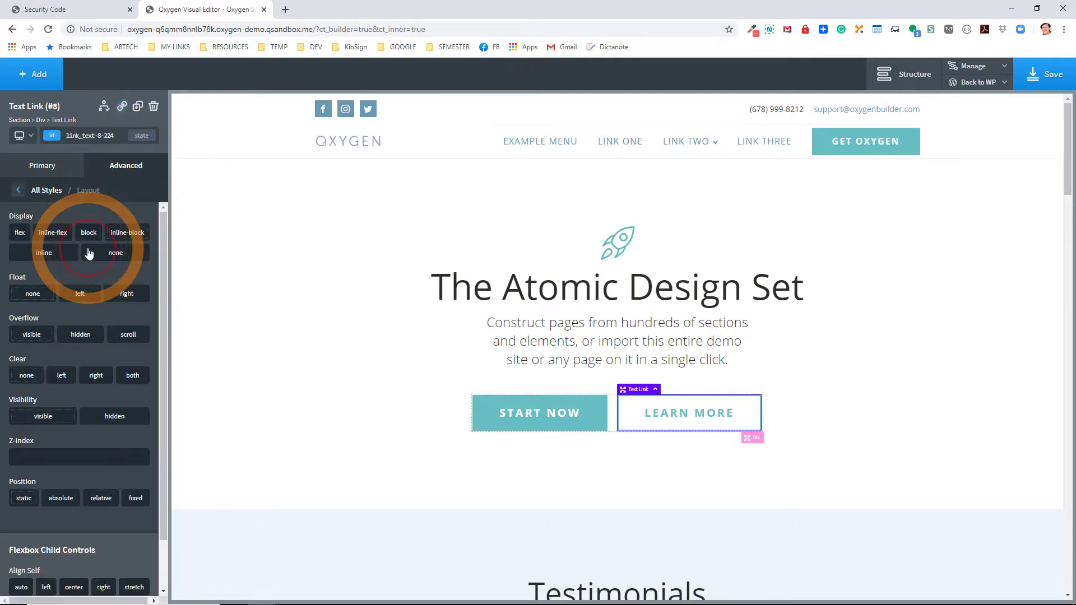
click(87, 334)
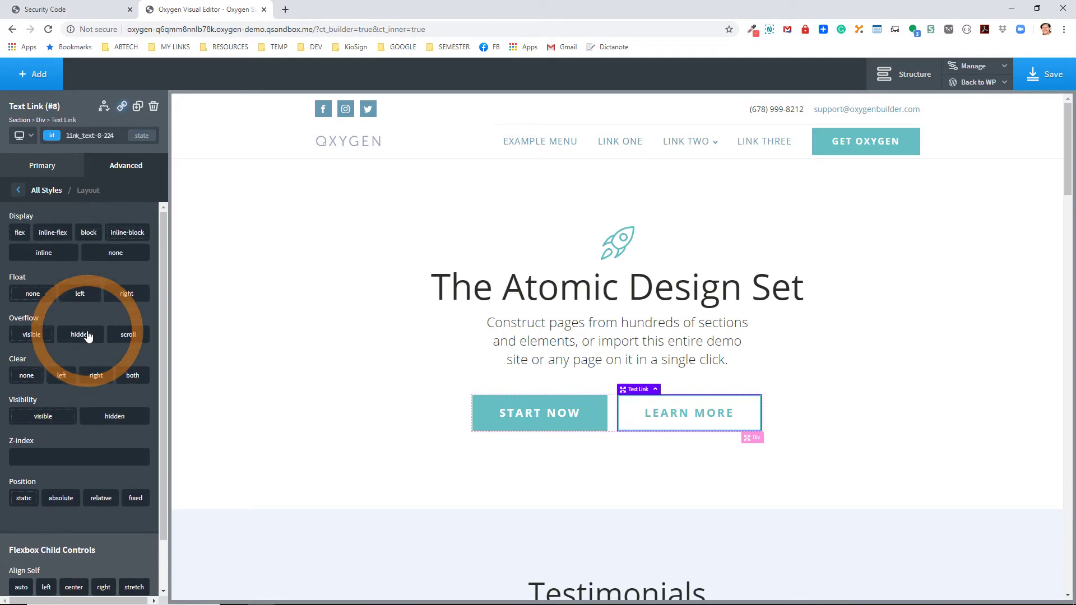
Review the hero section's advanced Layout options, including its flex settings, and return to its primary settings.
click(562, 230)
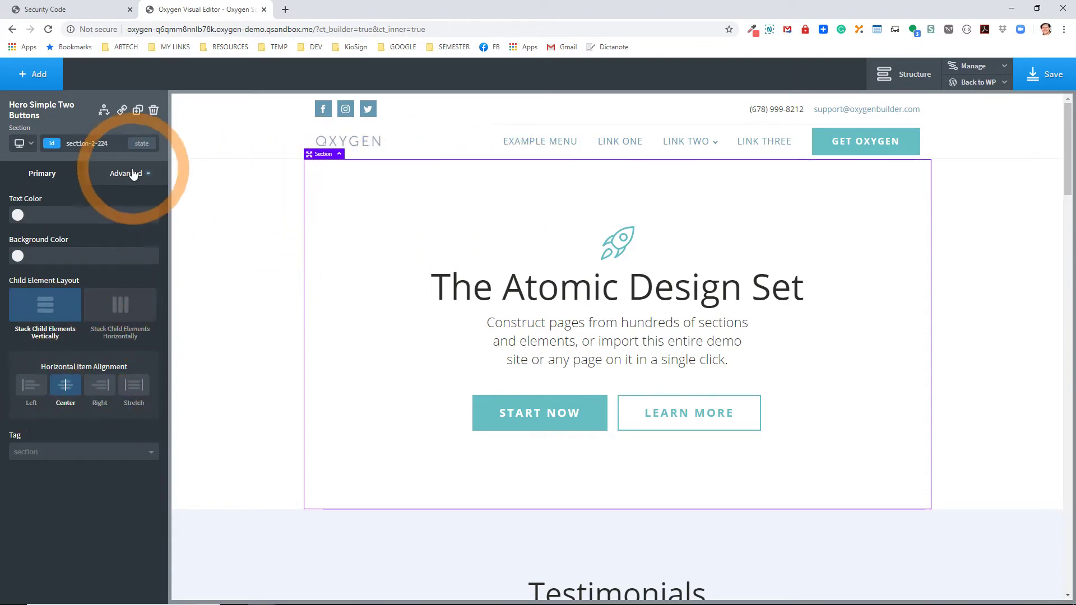
click(127, 173)
click(82, 263)
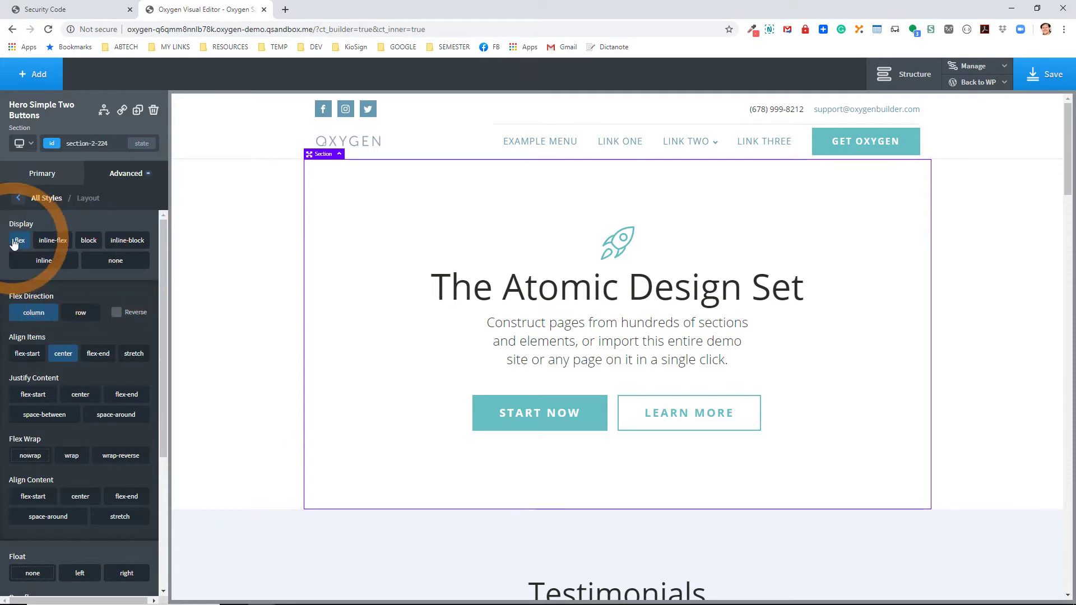
mouse_move(163, 263)
mouse_down()
mouse_move(159, 330)
mouse_move(176, 413)
mouse_move(168, 245)
mouse_up()
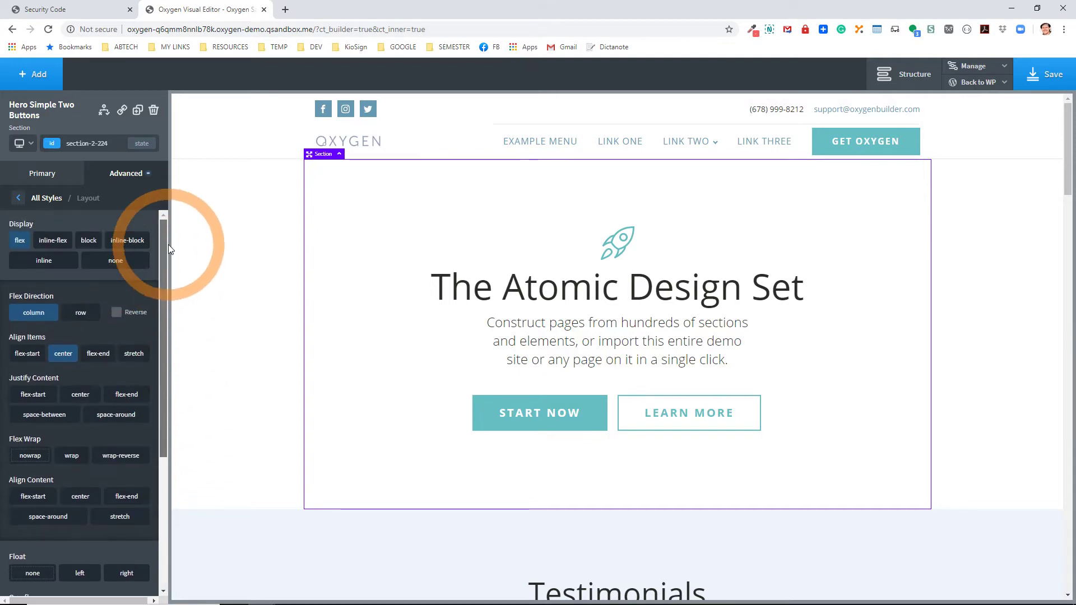
click(42, 173)
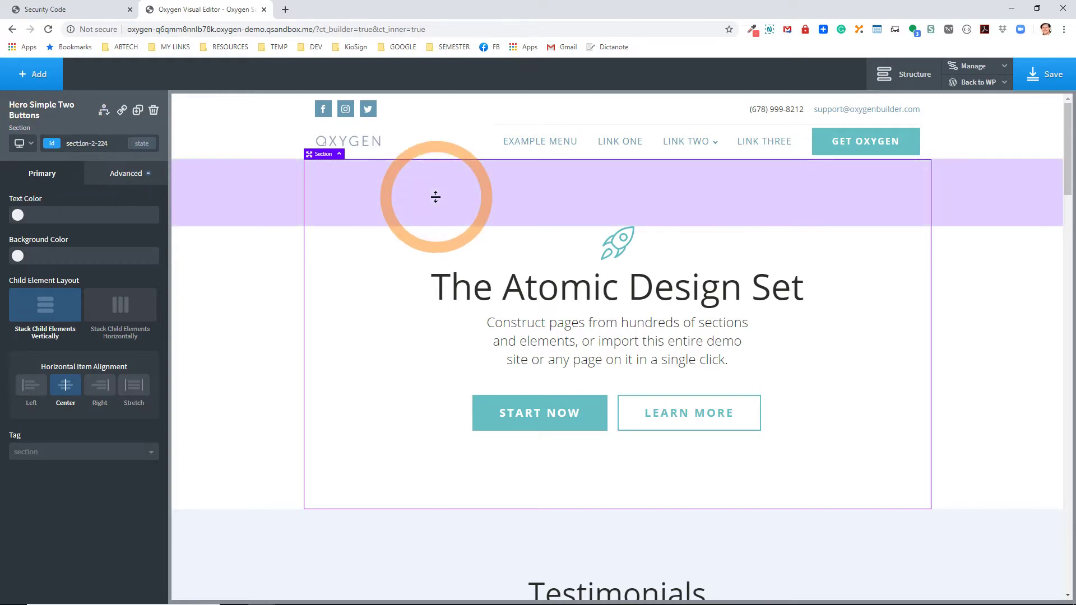
Add a new empty section between the hero and Testimonials sections and select it.
click(39, 78)
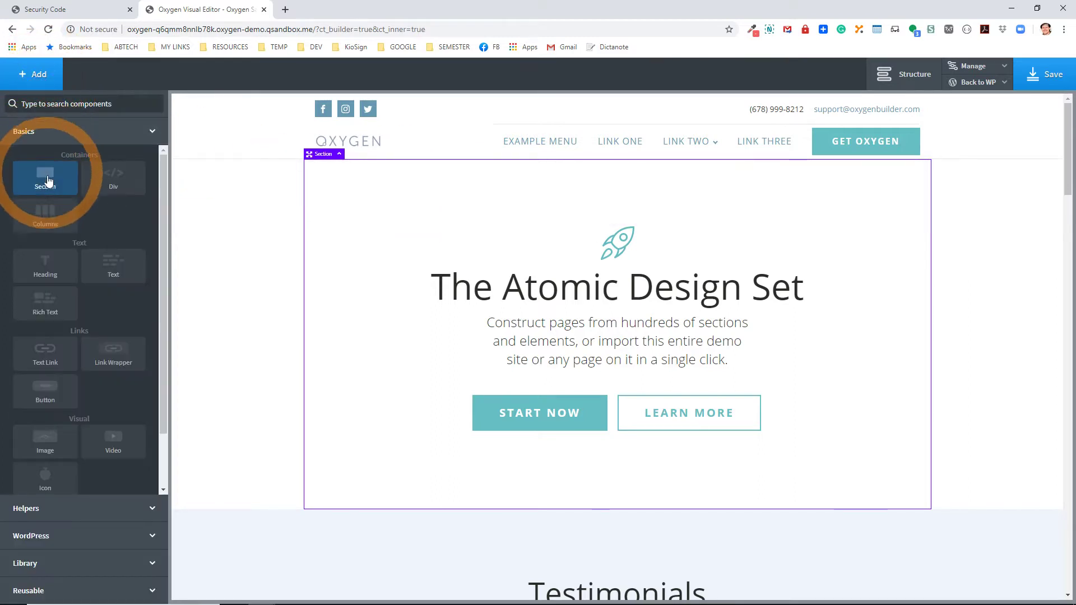
click(45, 177)
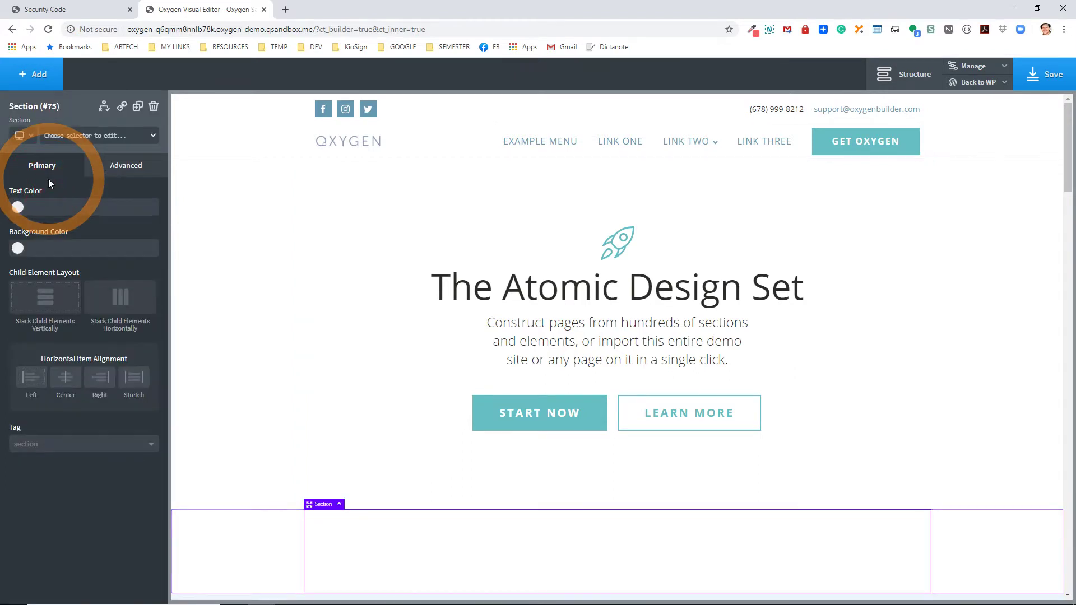
click(375, 538)
scroll(393, 509, down, 3)
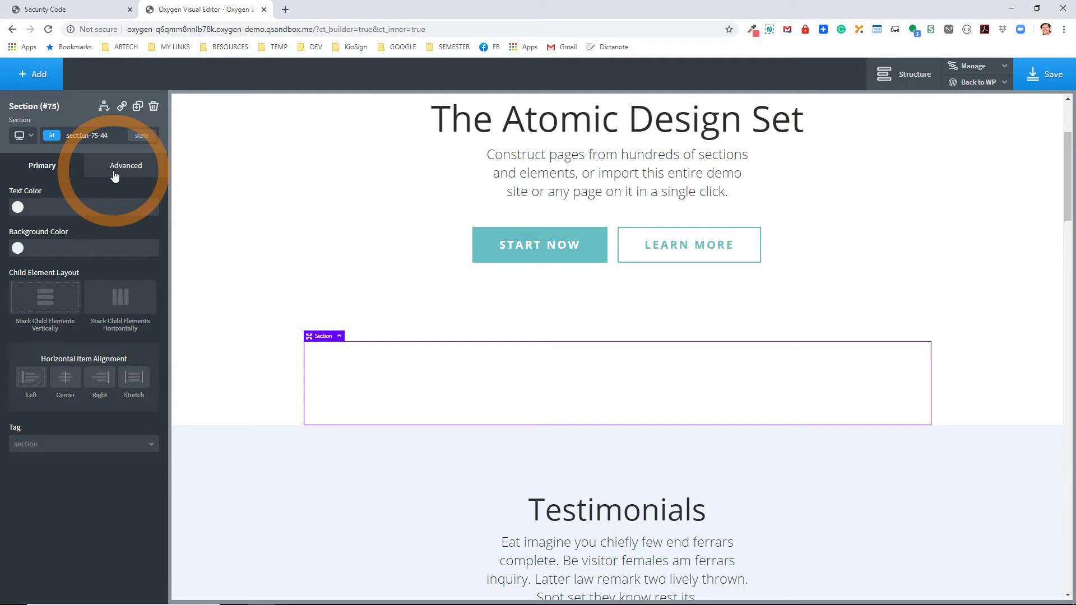
Add the class section-nopadding to the new section.
click(56, 135)
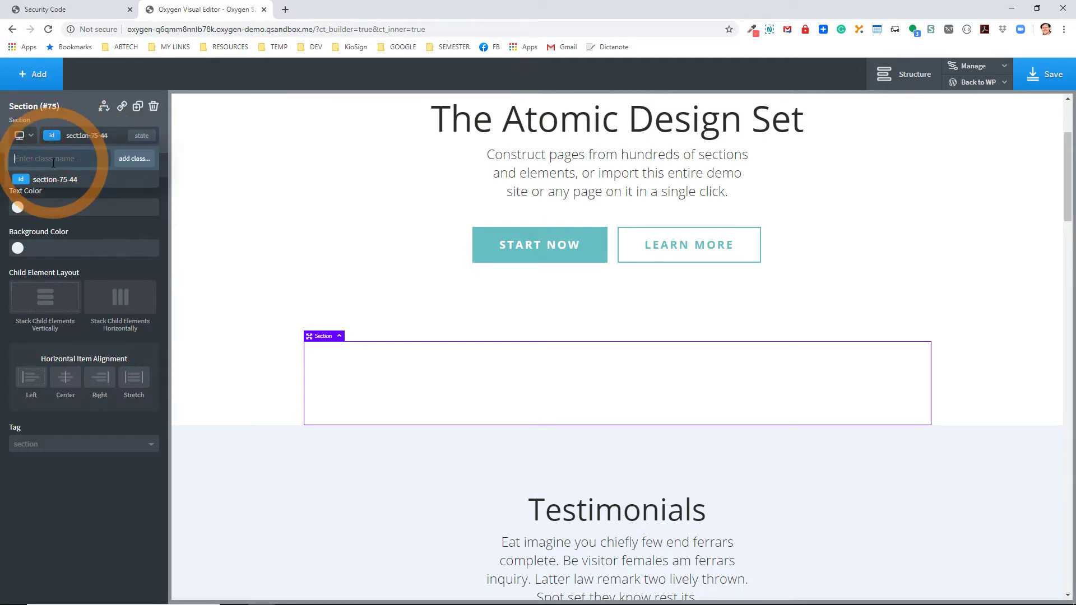
key(XF86AudioLowerVolume)
text(se)
key(XF86AudioRaiseVolume)
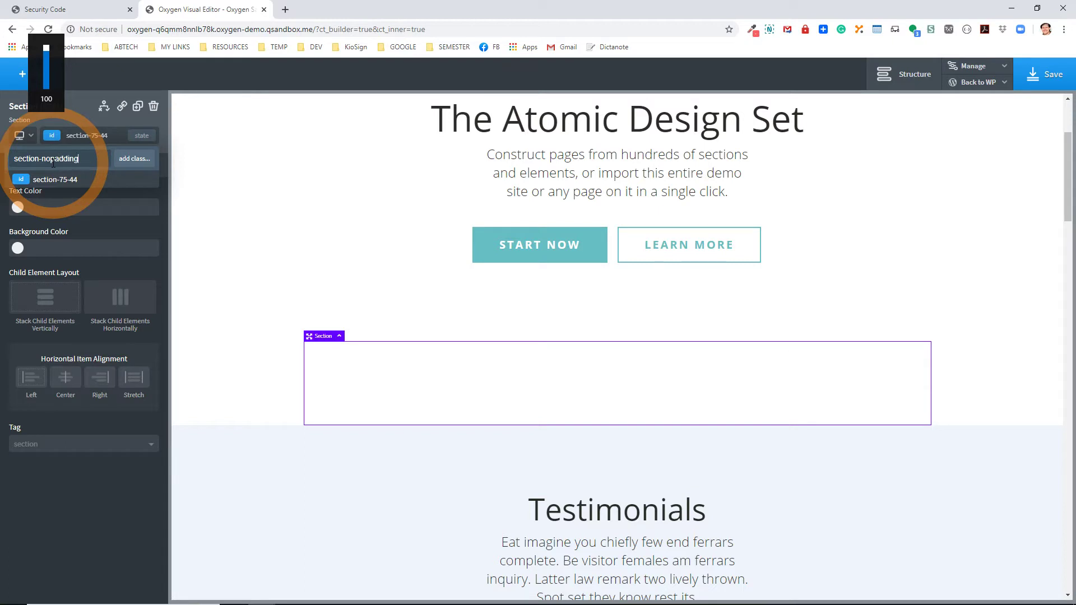
key(Return)
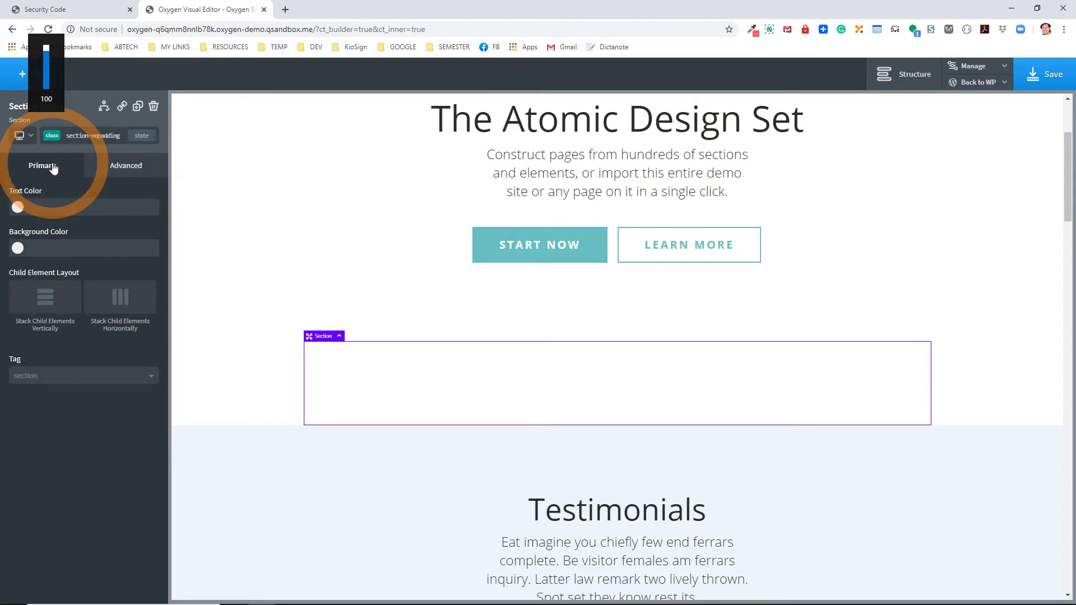
Set the top and bottom container padding of the section-nopadding class to 0 px.
click(113, 167)
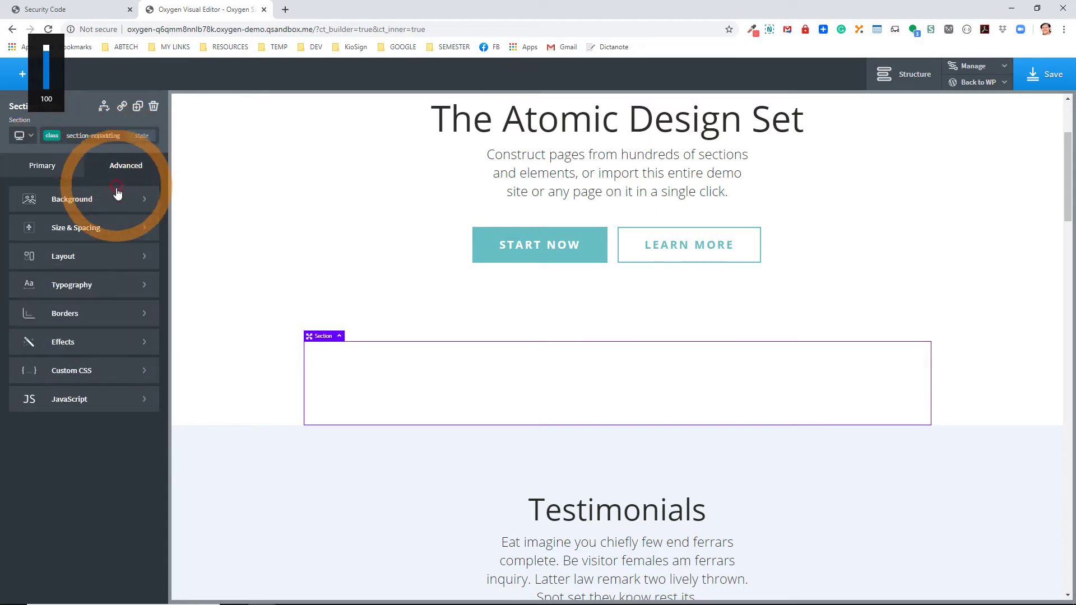
click(82, 229)
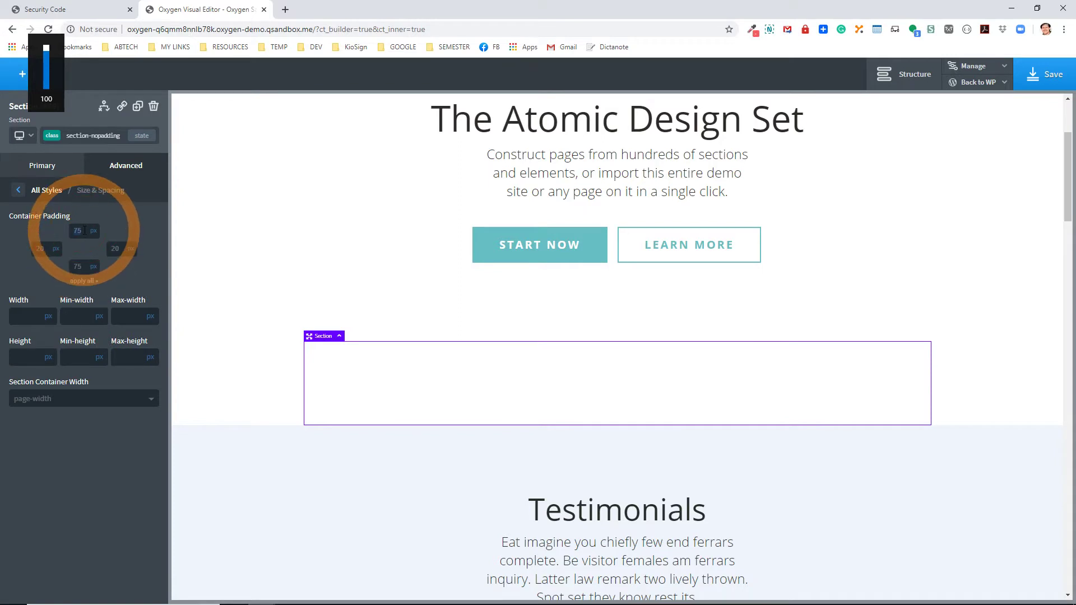
text(0)
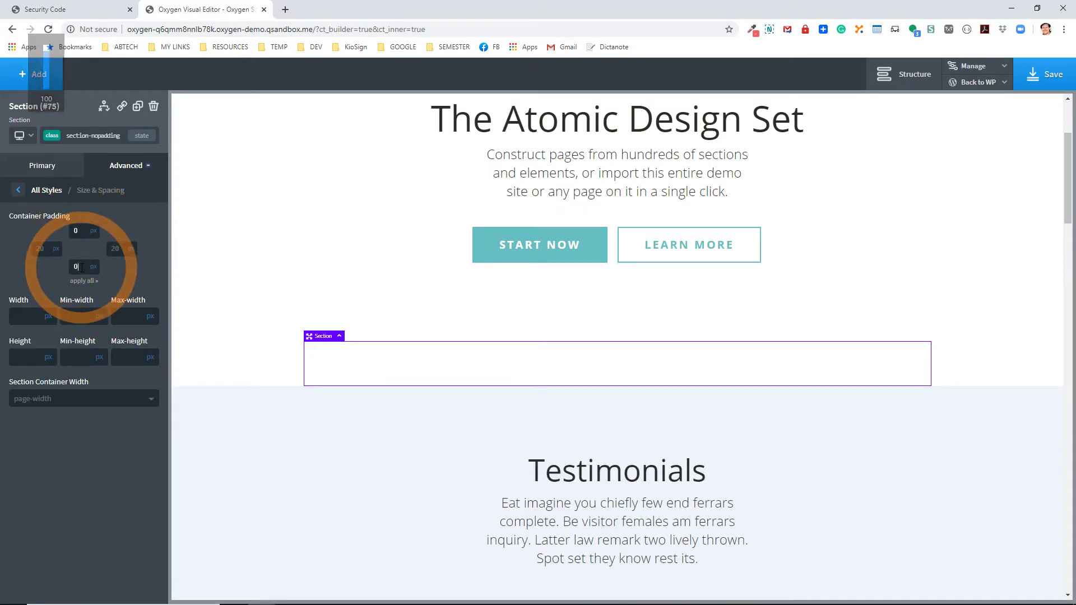
text(0)
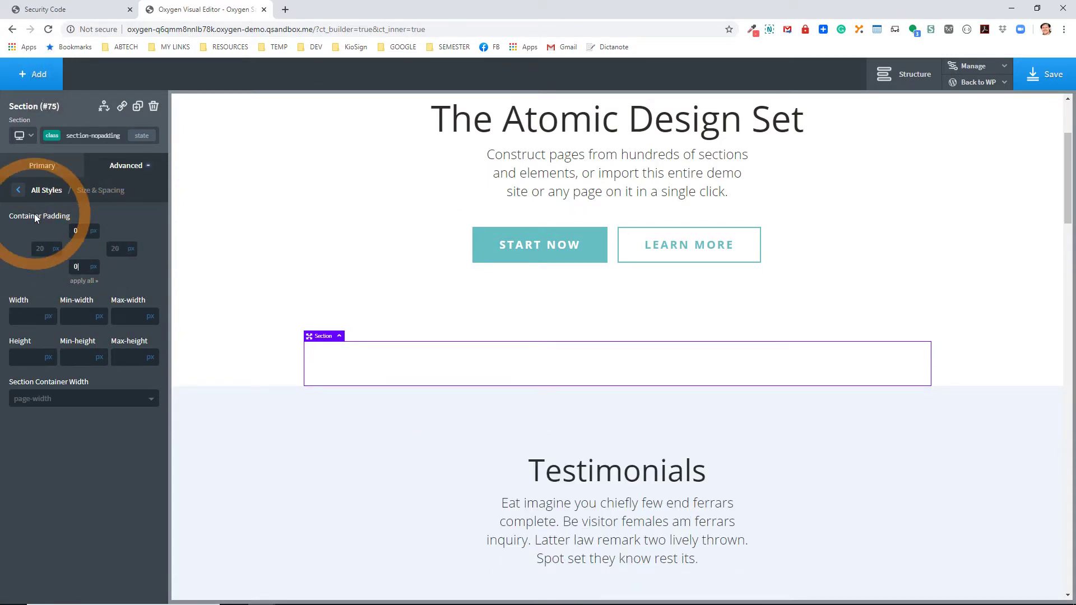
Set the background color of the section-nopadding class to red, #ff0000.
click(42, 191)
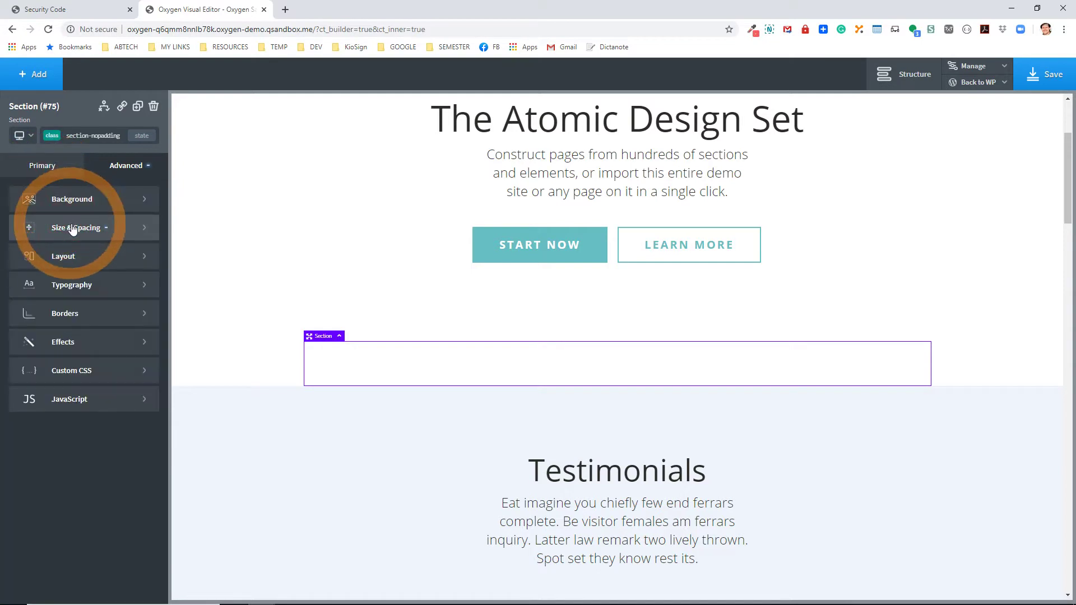
click(58, 199)
click(18, 233)
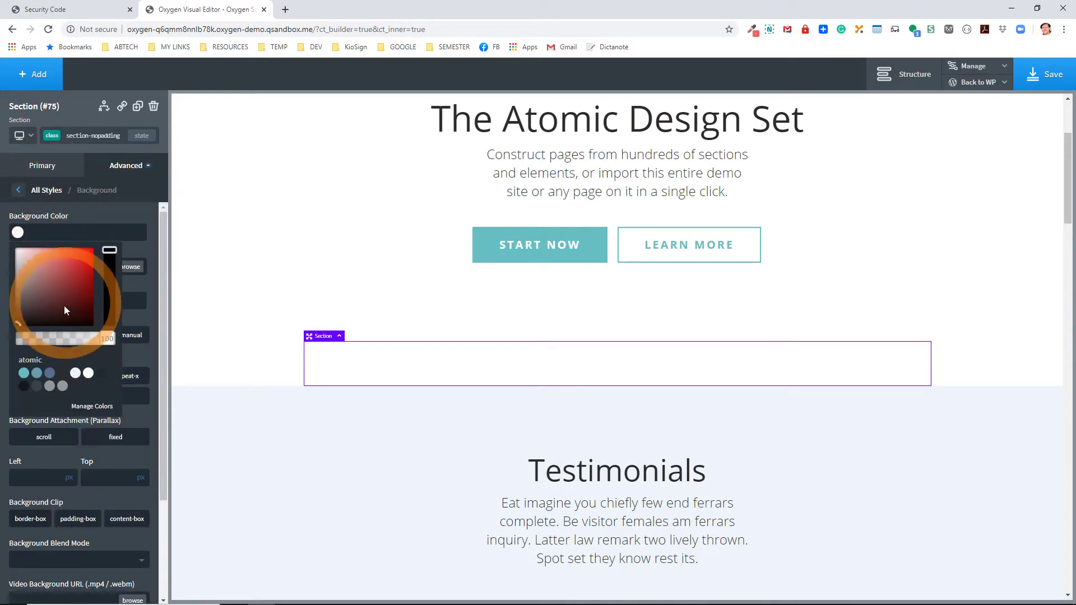
click(110, 249)
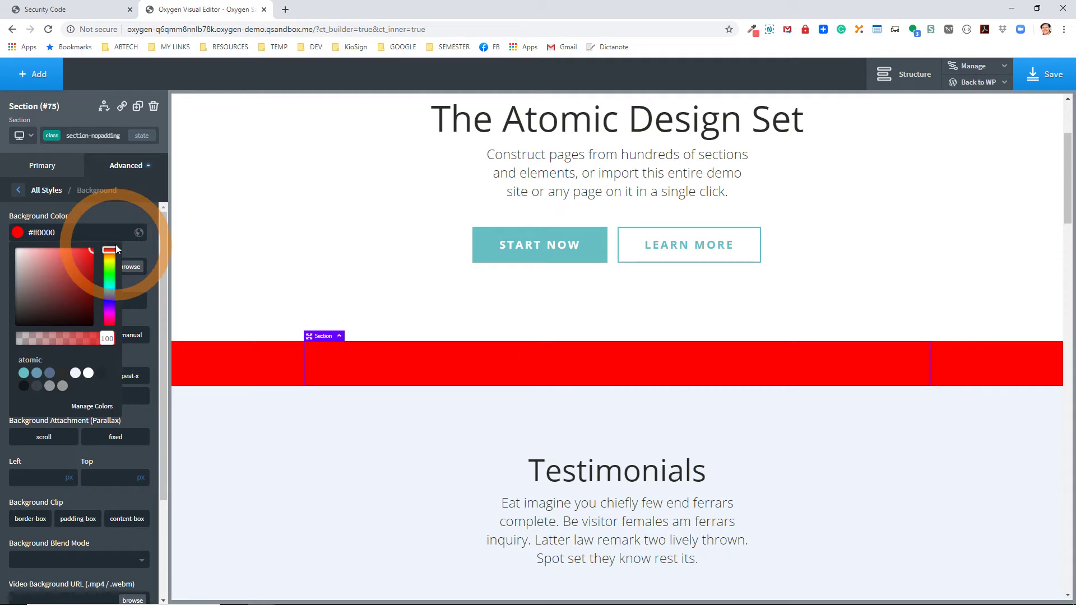
Remove the section-nopadding class from the new section through its list of selectors.
click(96, 135)
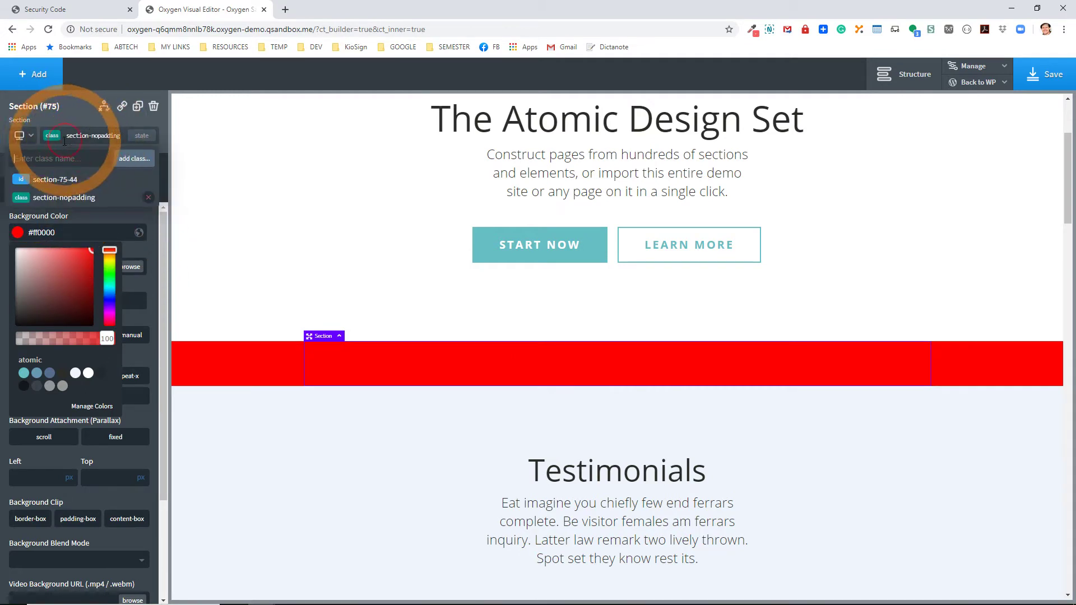
click(99, 200)
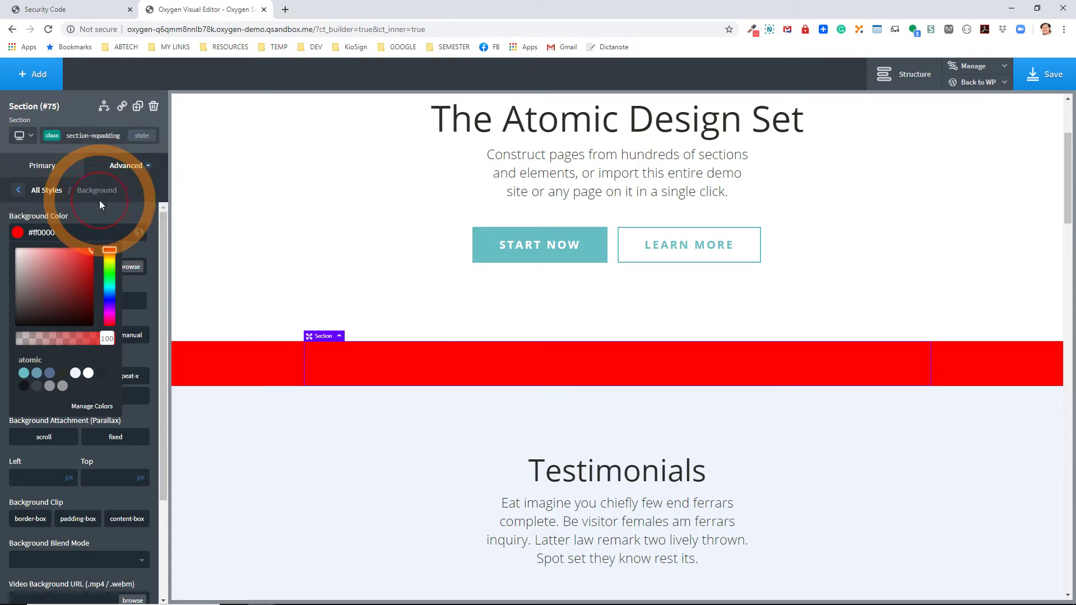
click(88, 139)
click(51, 139)
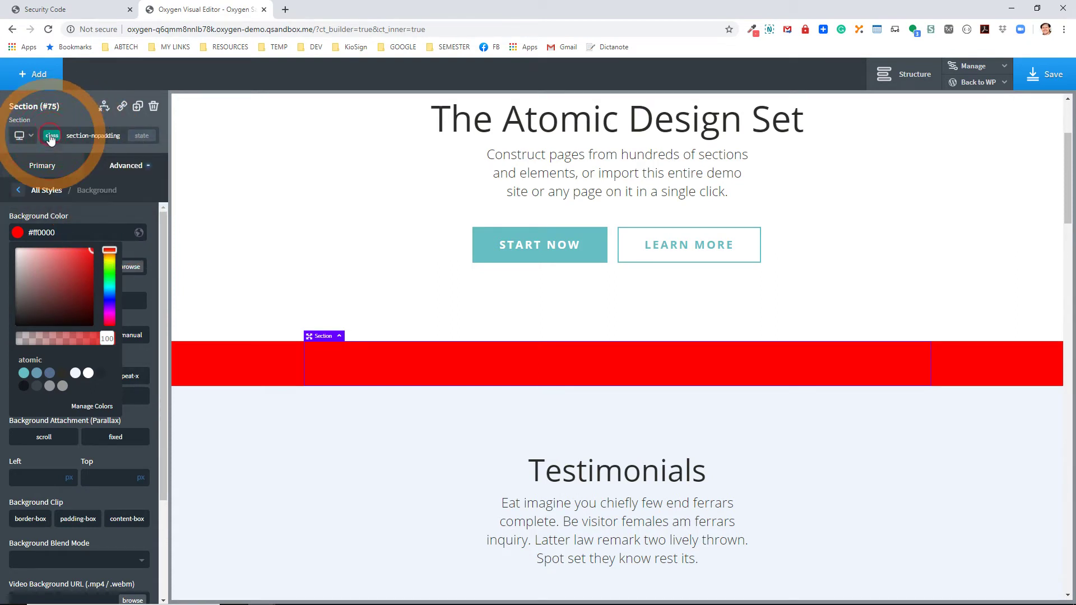
click(52, 139)
click(77, 136)
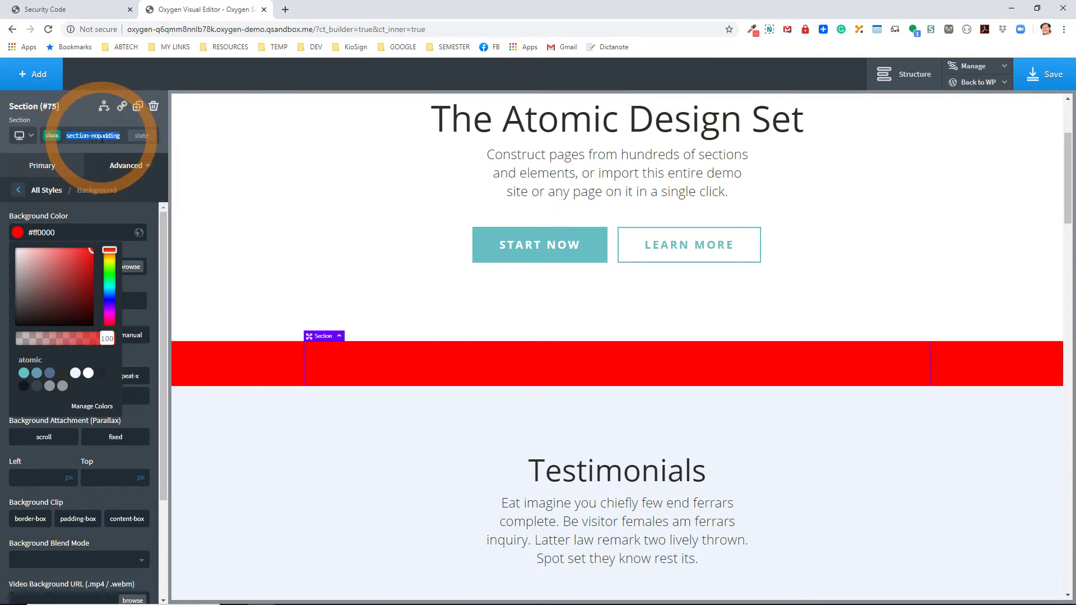
click(53, 139)
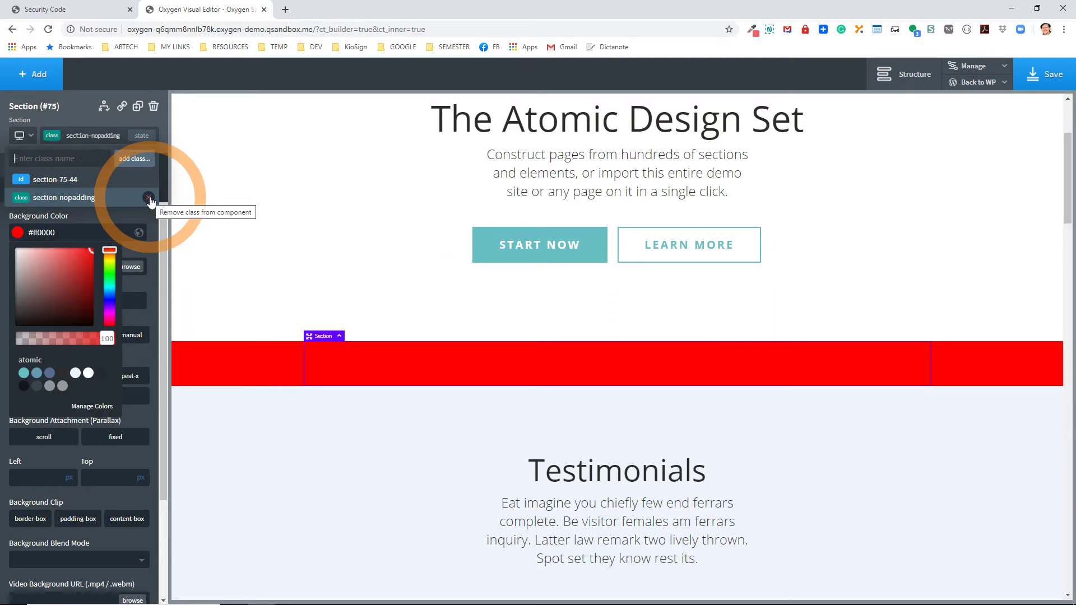
click(149, 197)
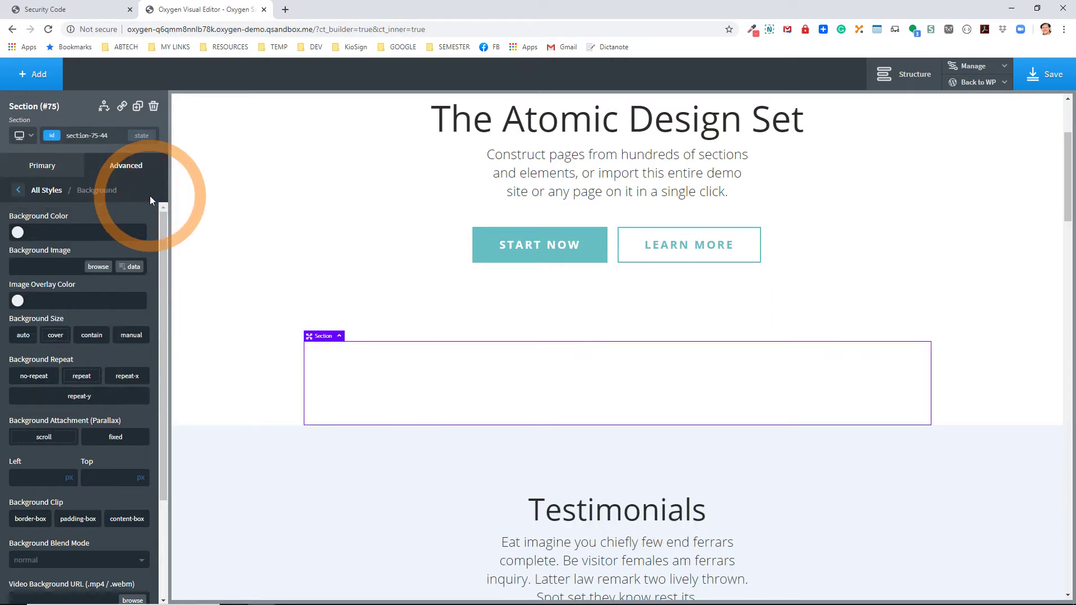
Reapply the section-nopadding class to the new section, review its selectors, and select the hero heading.
click(92, 136)
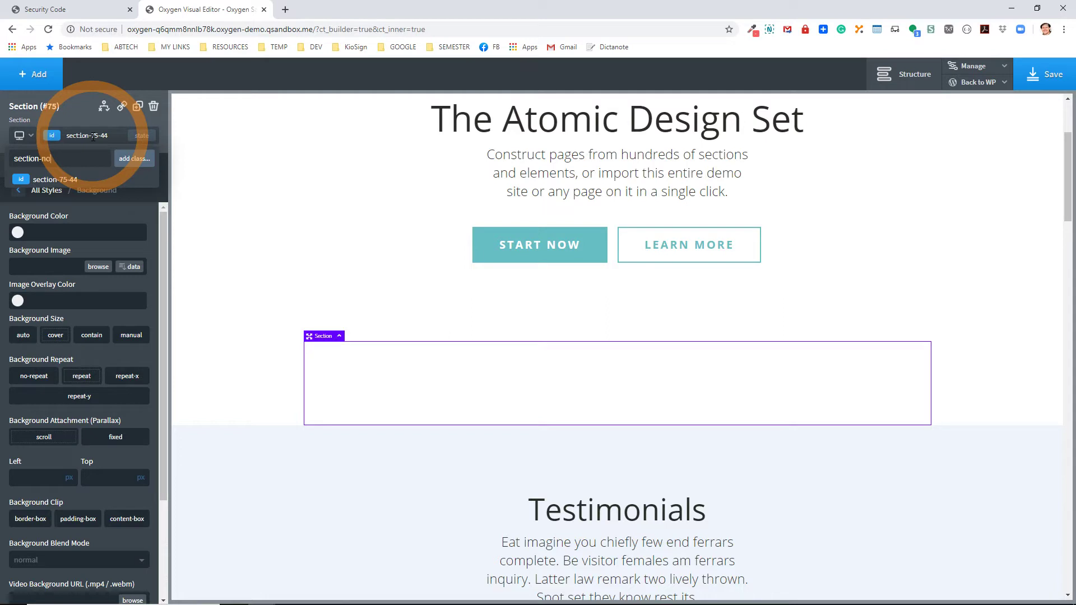
key(Return)
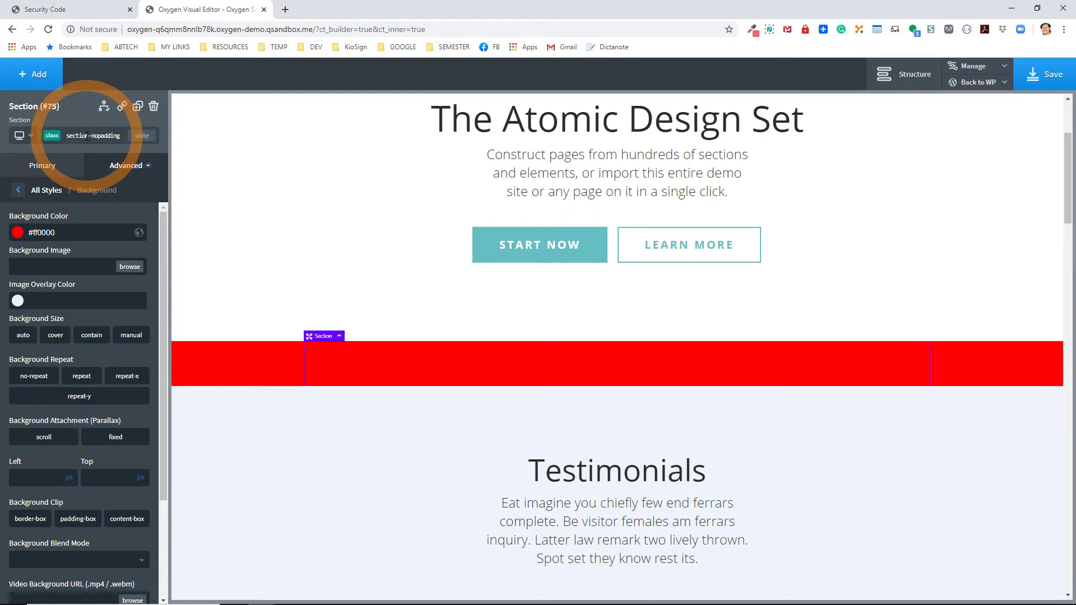
click(87, 136)
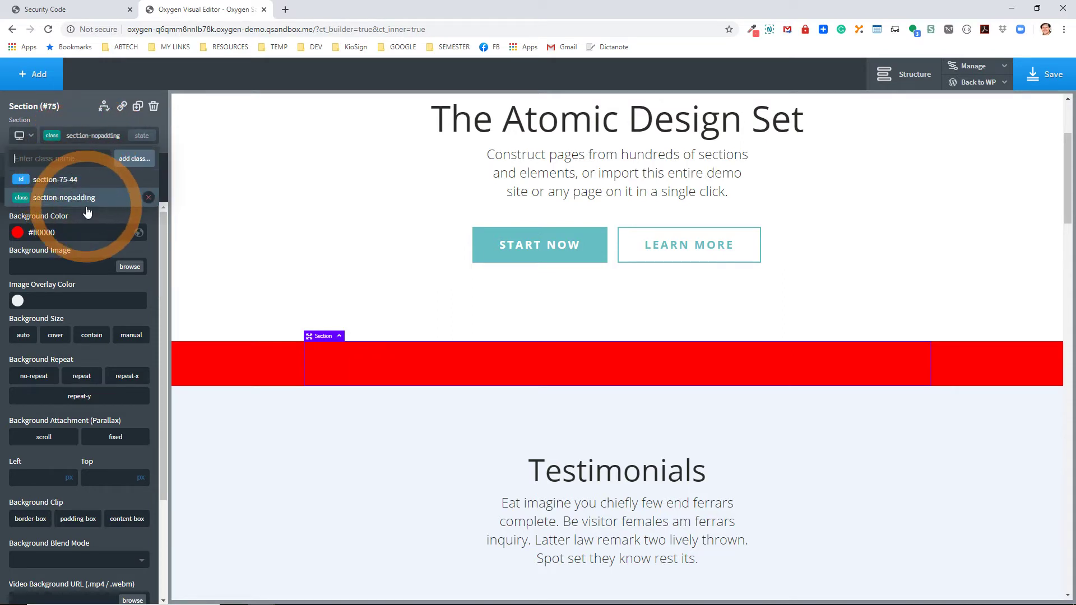
click(72, 159)
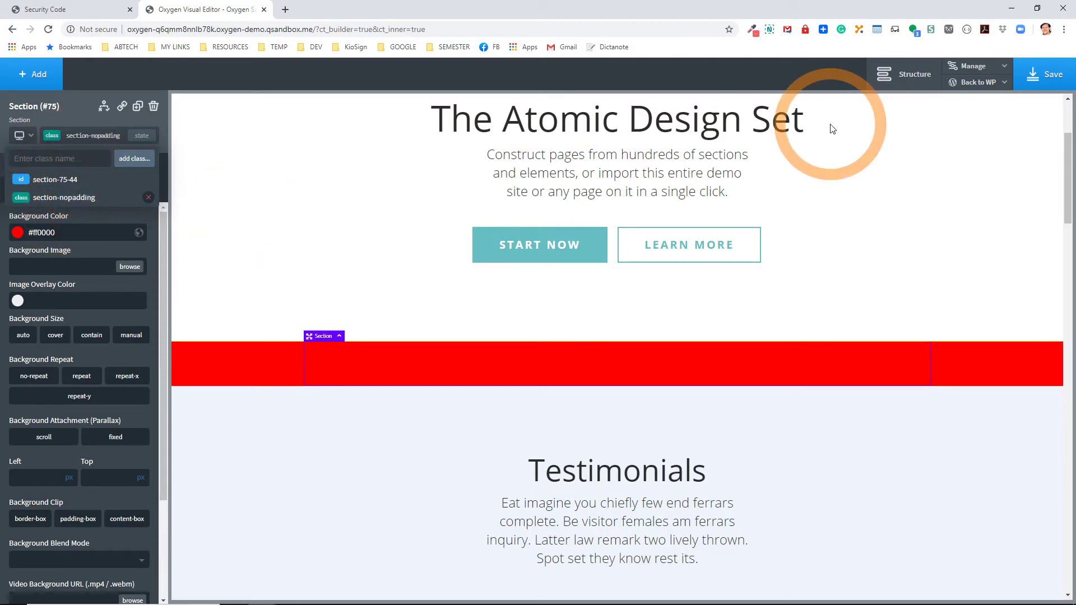
click(798, 124)
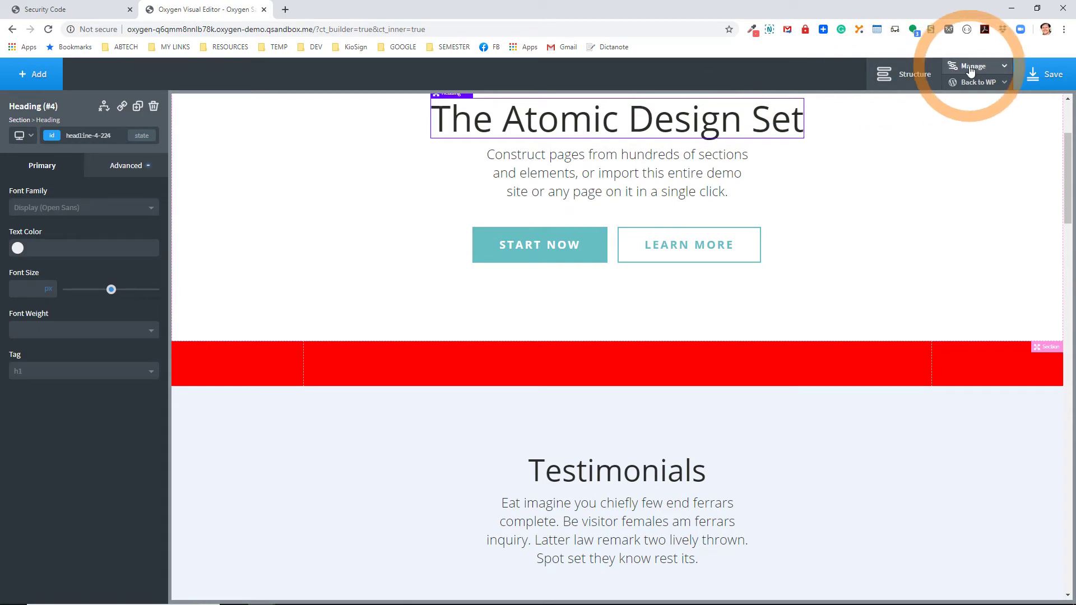
Browse the rest of the sandbox page and inspect the settings of the Item Two text and the Info Boxes section.
scroll(849, 277, down, 15)
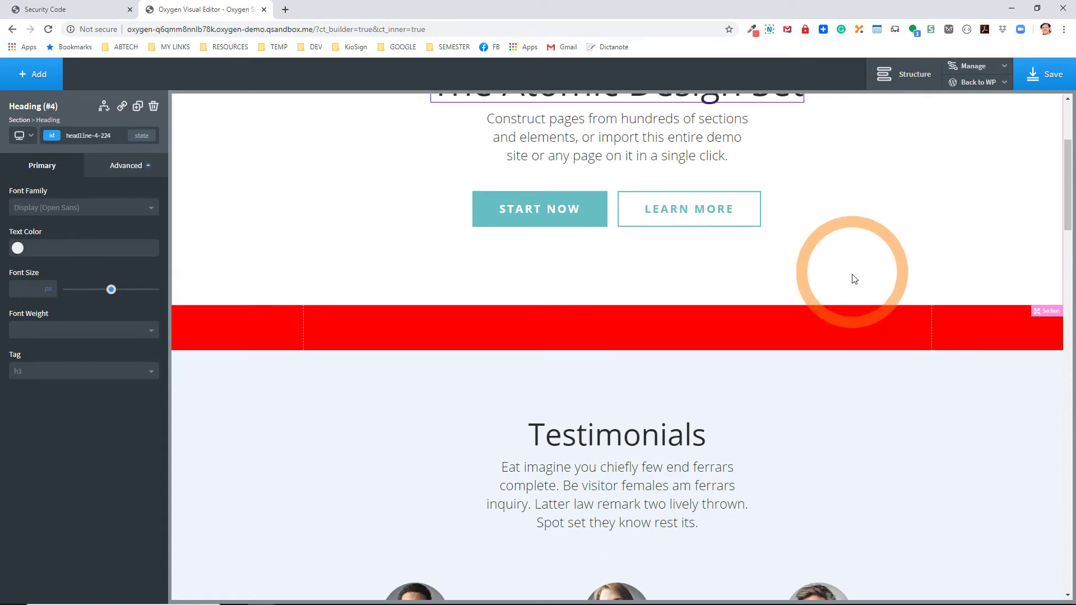
scroll(847, 275, down, 15)
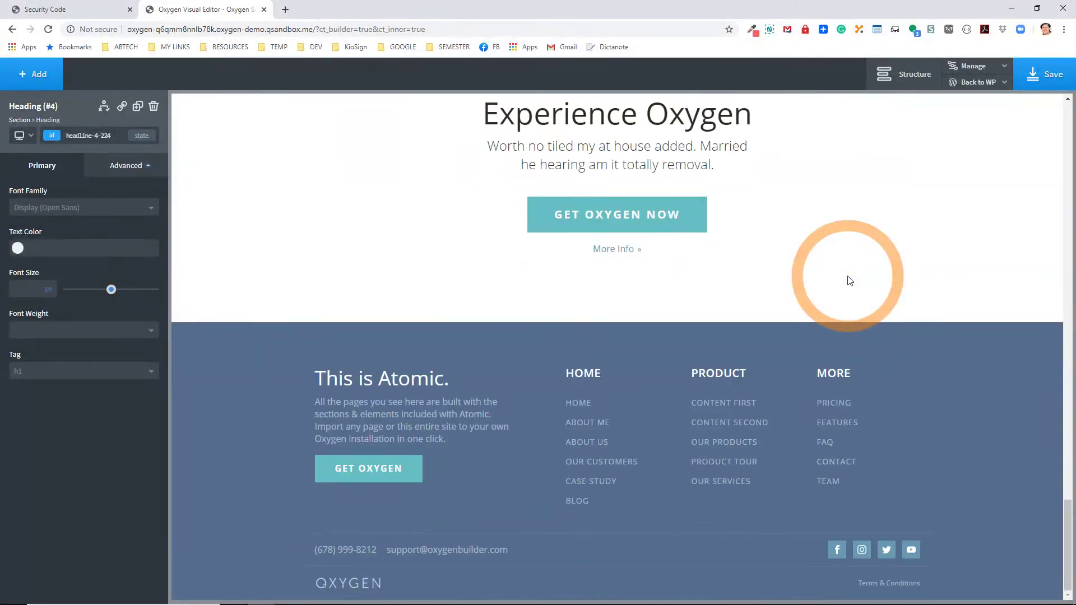
click(616, 212)
scroll(619, 209, up, 6)
click(617, 212)
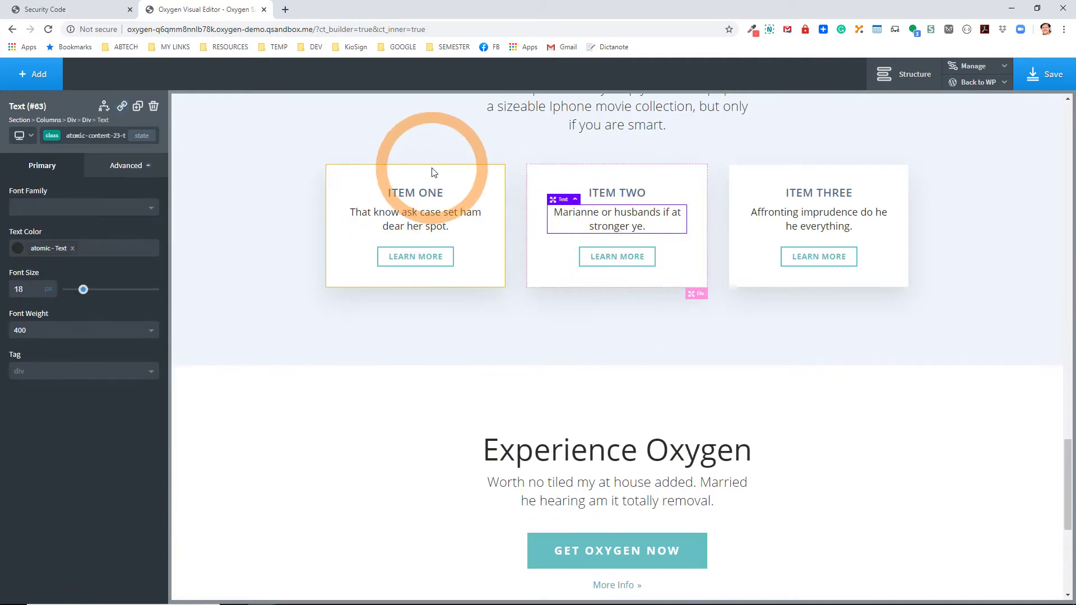
click(441, 148)
scroll(802, 221, up, 5)
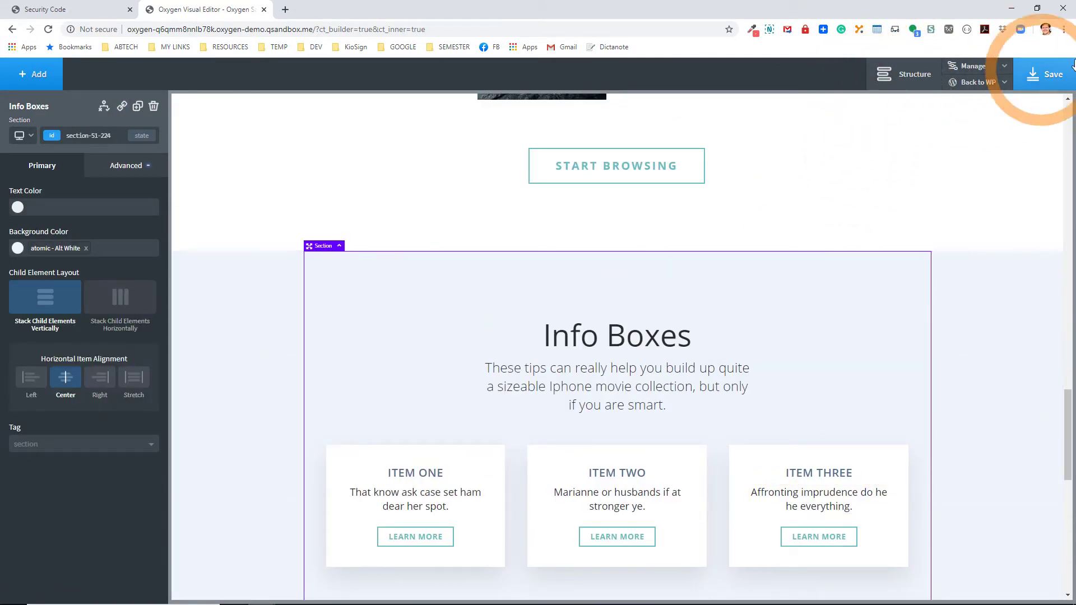
Show the page structure, expand Showcase 4 Column Mansonry down to its first column's images, and select that column div.
click(901, 79)
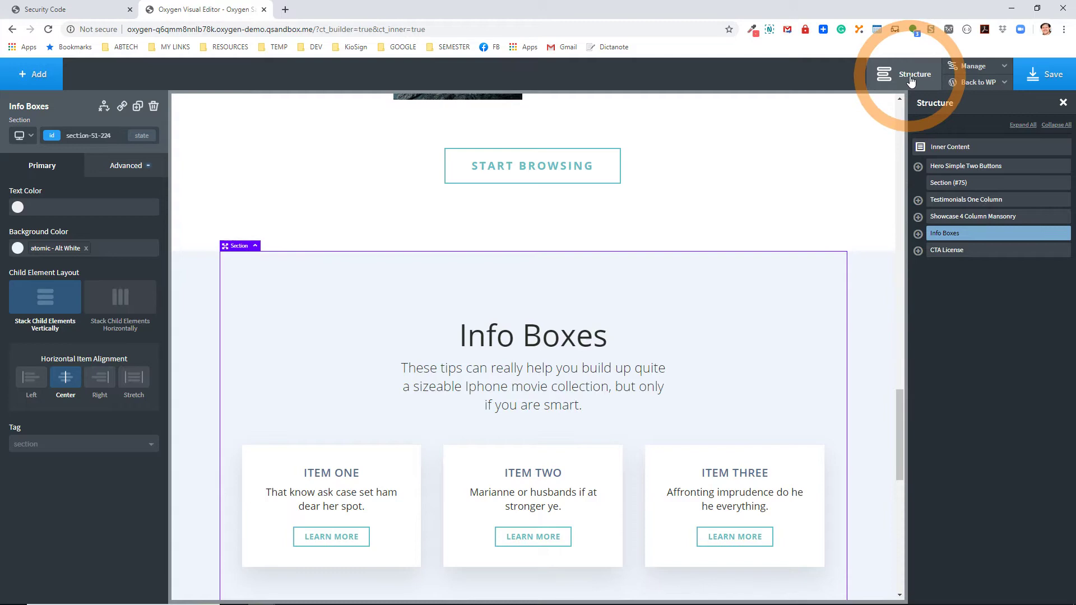
click(917, 217)
click(935, 268)
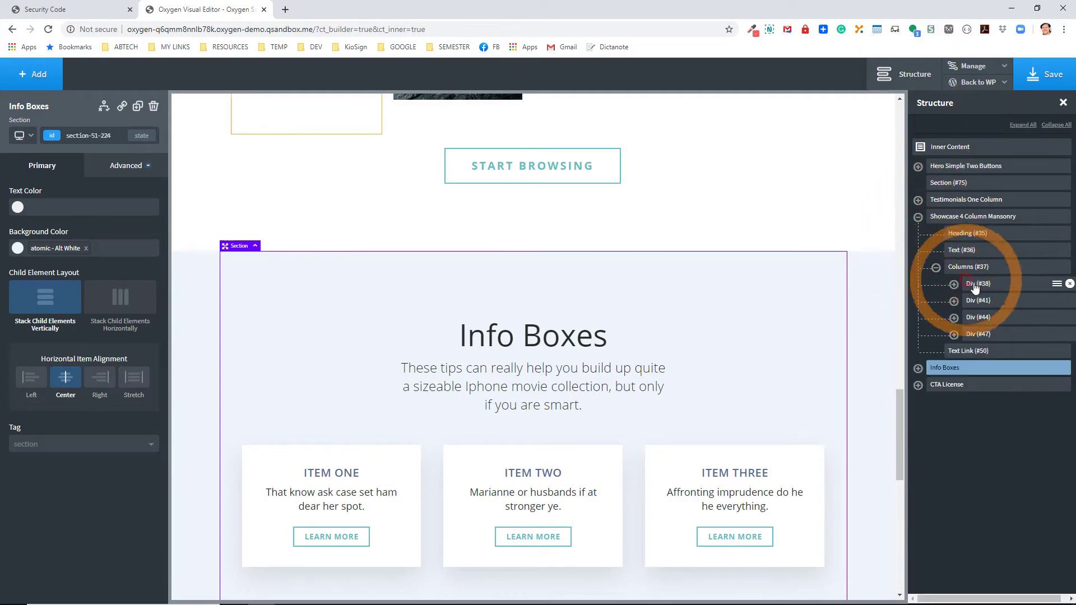
click(953, 284)
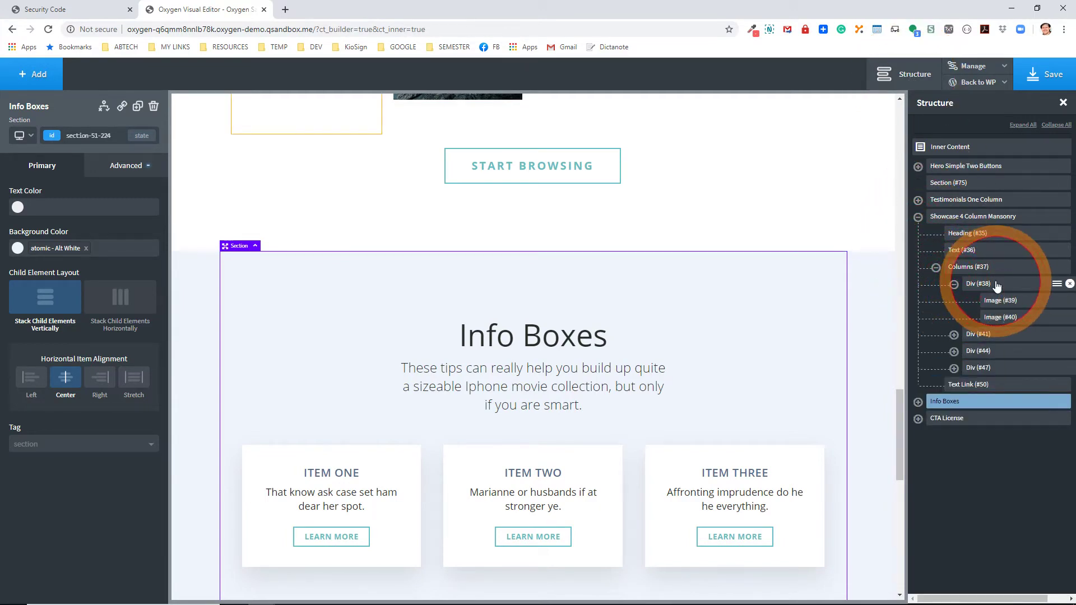
click(996, 284)
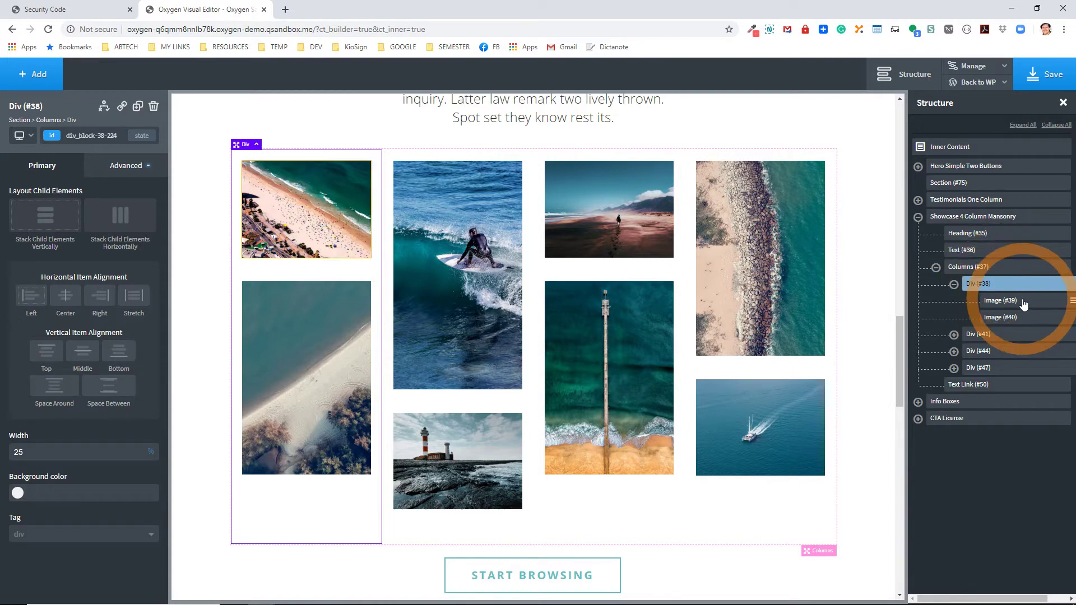
Inspect the red section and the Testimonials One Column section with its columns, text and heading through the page structure.
click(952, 184)
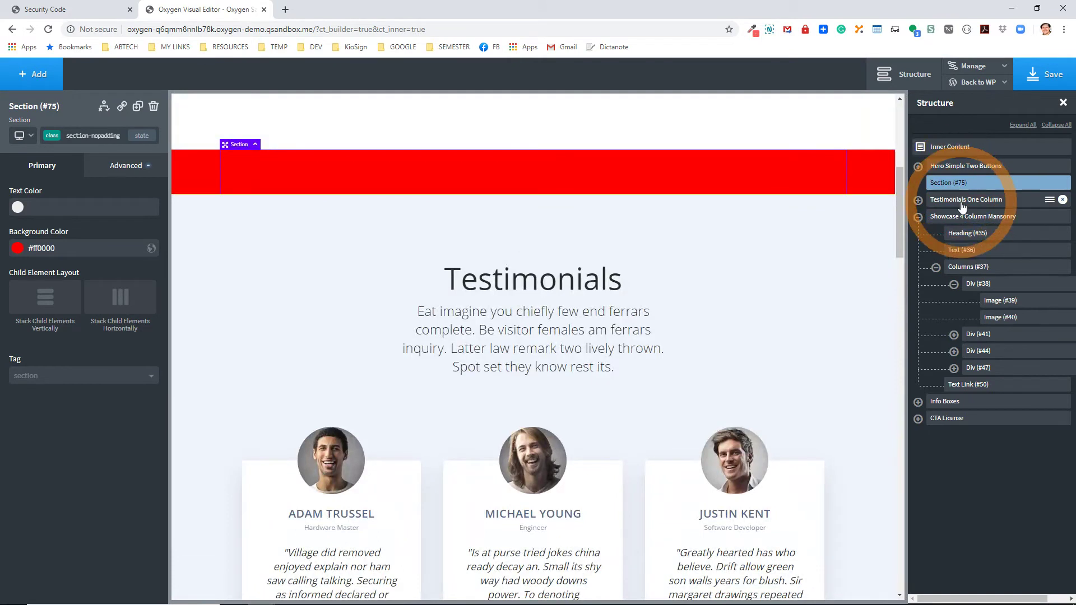
click(954, 199)
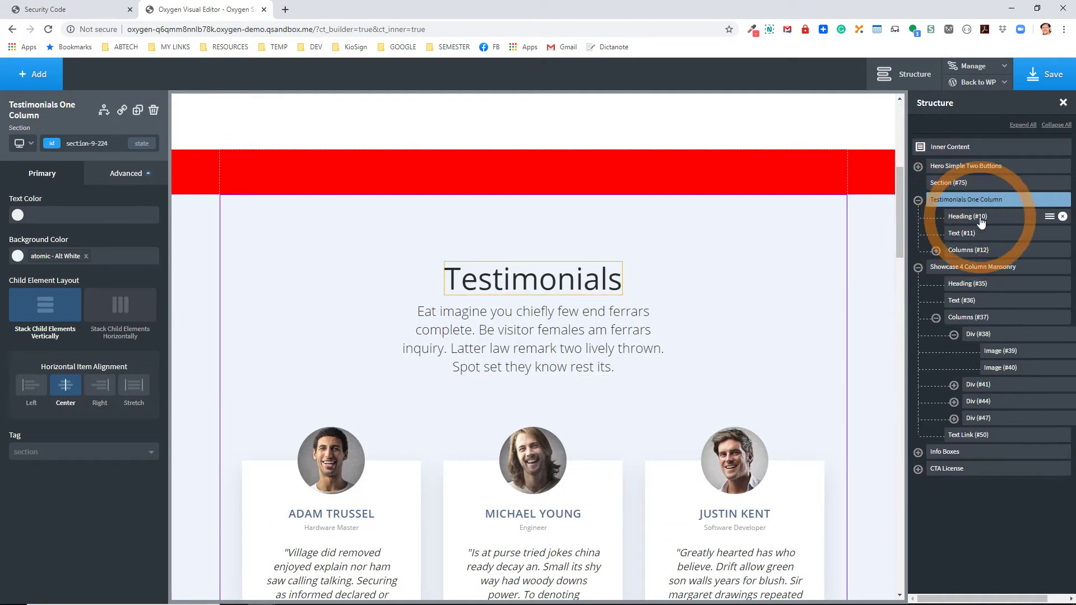
click(941, 251)
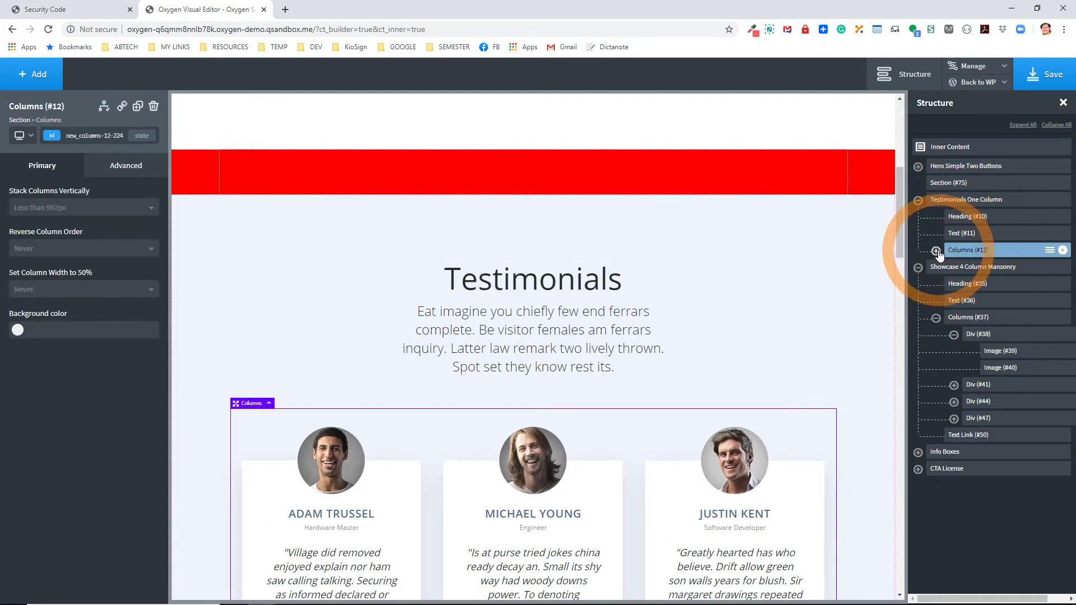
click(966, 234)
click(972, 218)
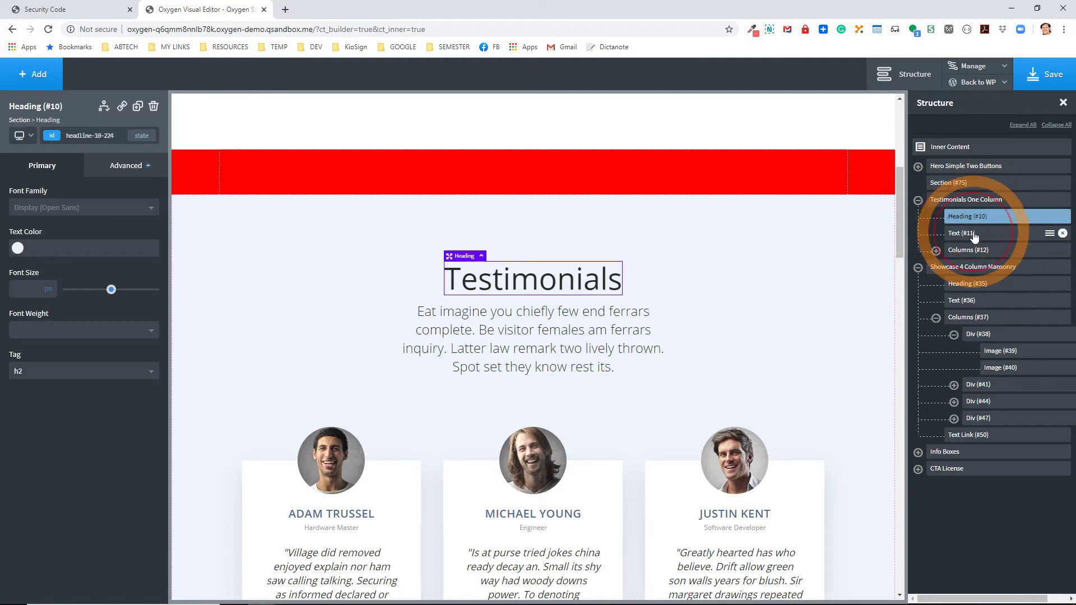
click(974, 231)
Wrap the Testimonials heading in a div and move the section's intro text into that div below the heading.
click(1048, 219)
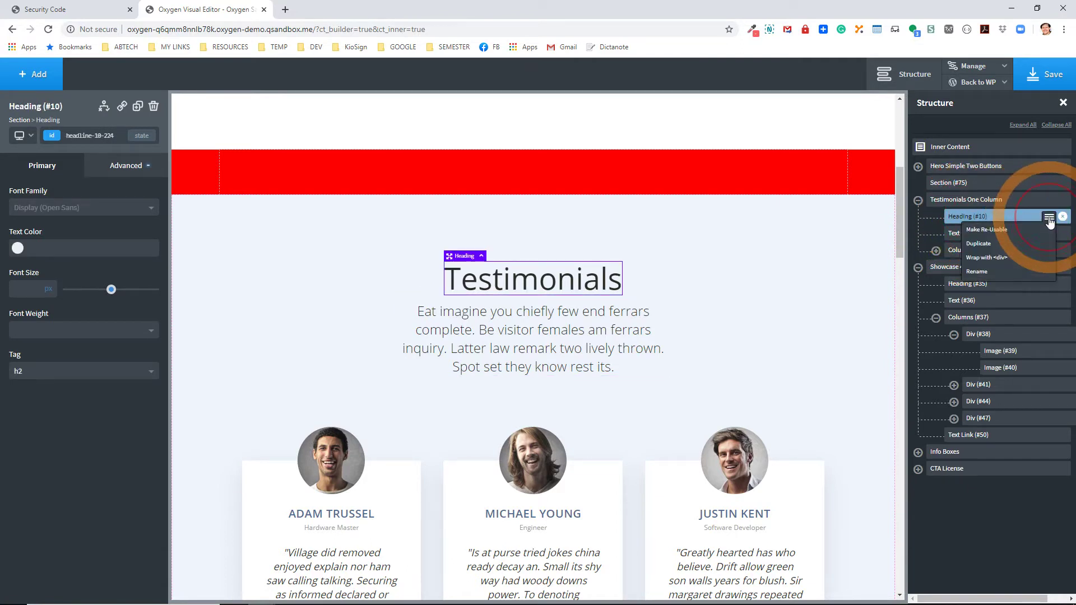
click(1002, 260)
drag(1002, 260, 983, 238)
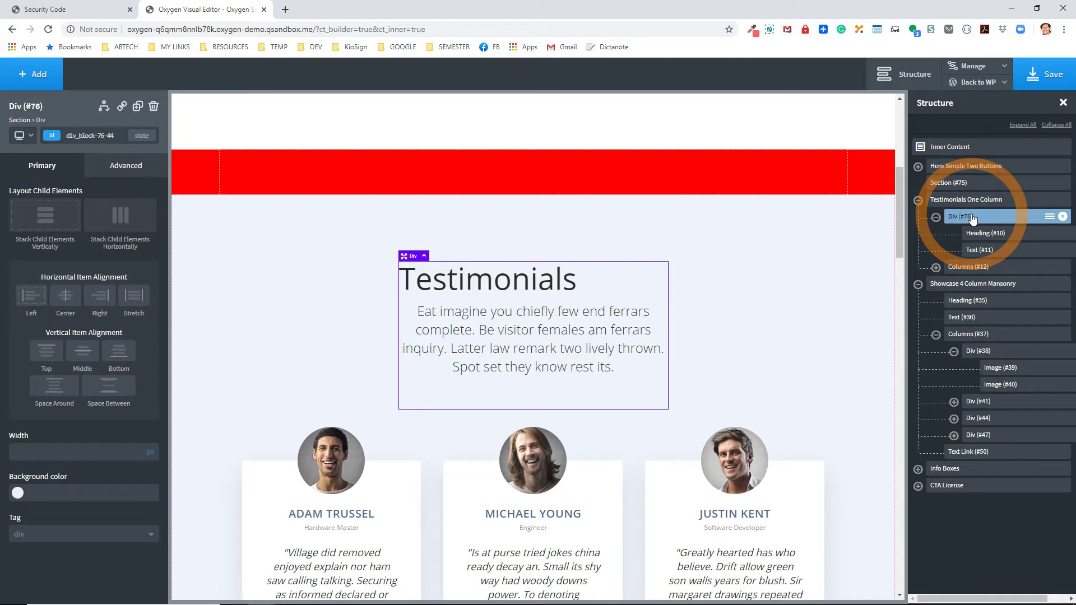
Align the wrapper div's items to the center horizontally and the middle vertically, and set its width to 100%.
click(65, 293)
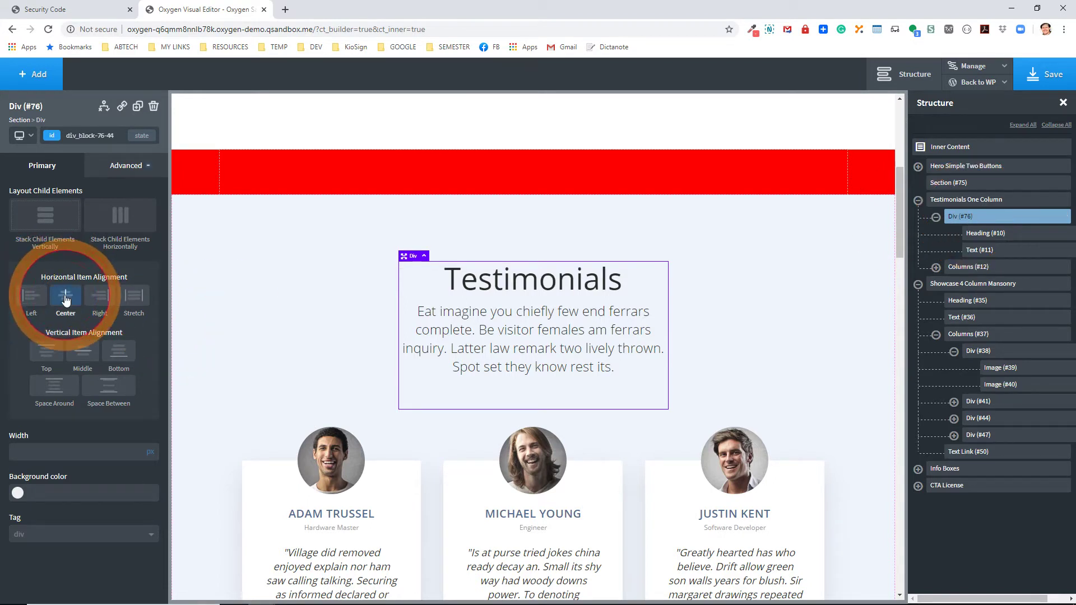
click(84, 352)
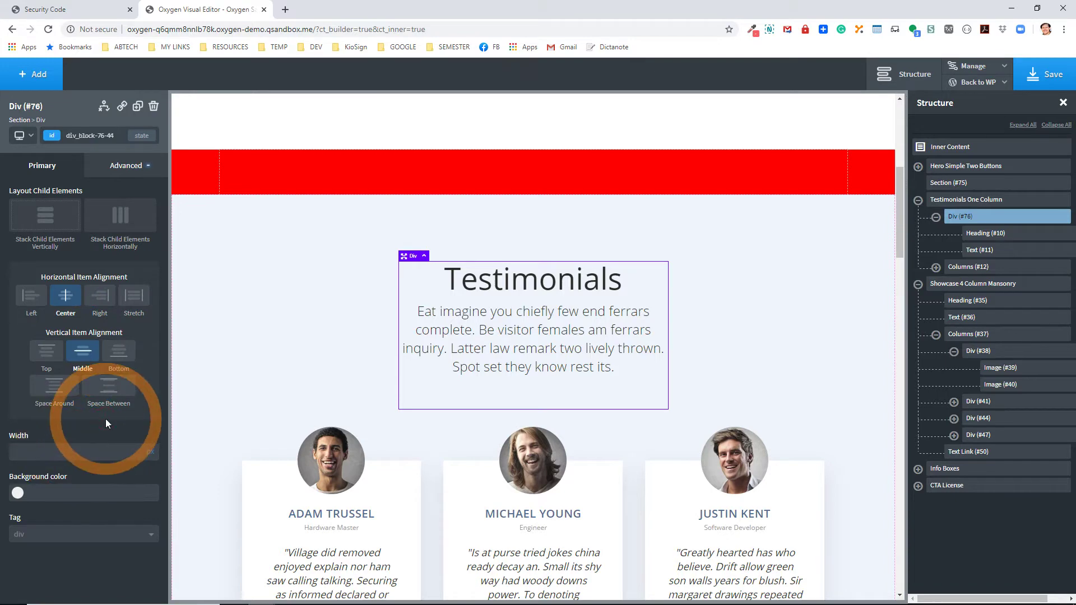
text(100%)
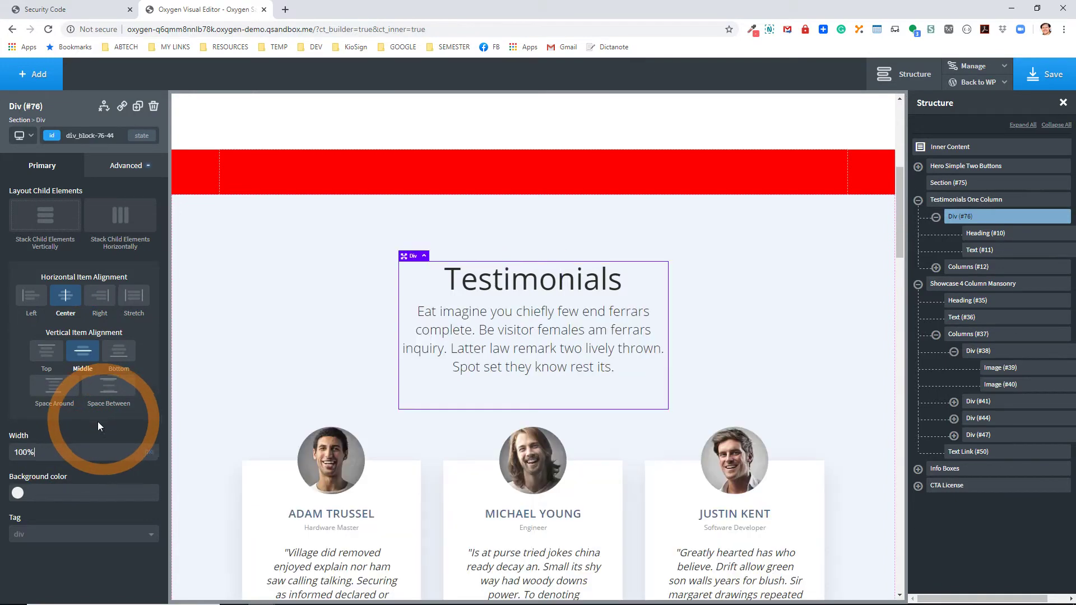
click(151, 457)
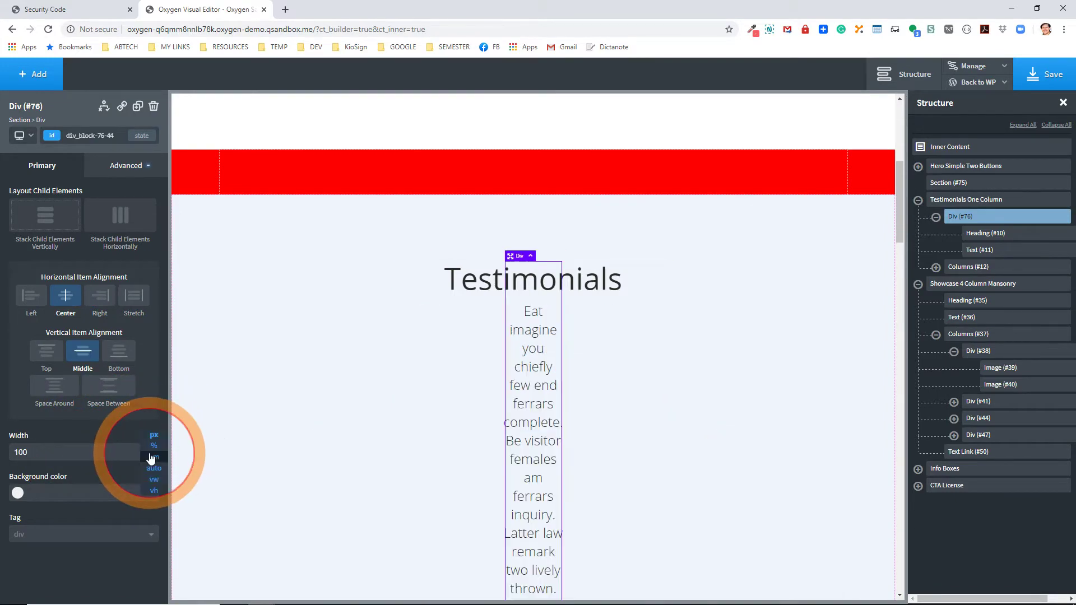
click(152, 453)
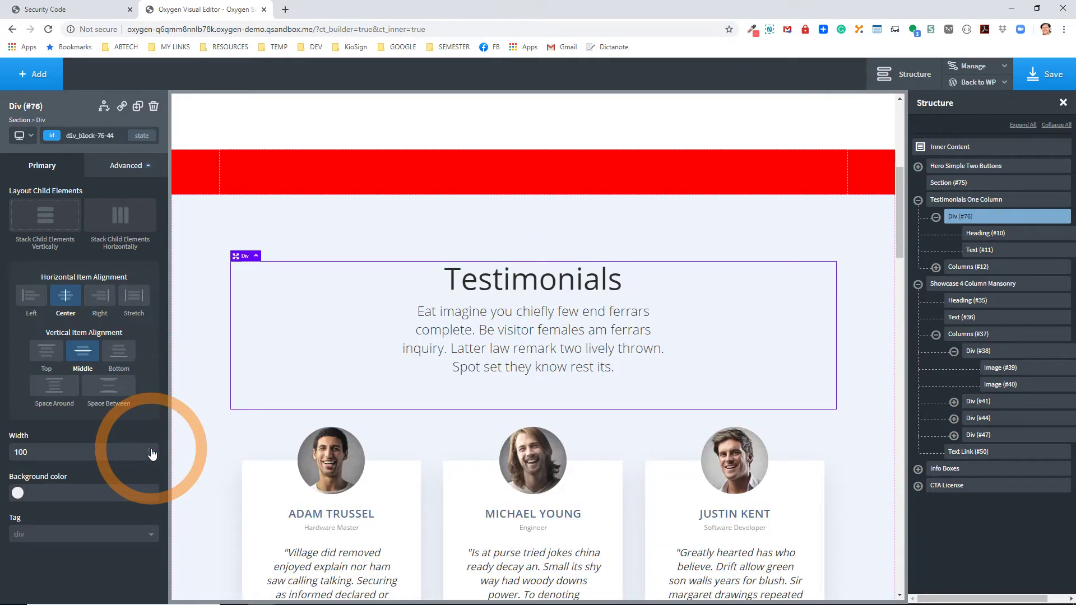
Set the wrapper div's background color to #b59696.
click(121, 168)
click(77, 206)
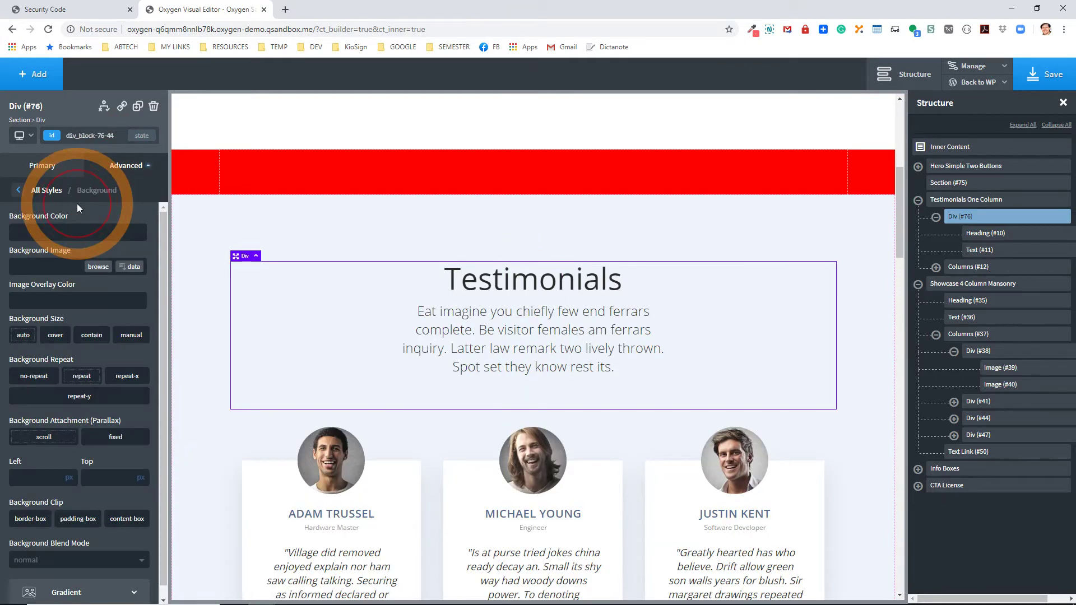
click(25, 232)
click(28, 271)
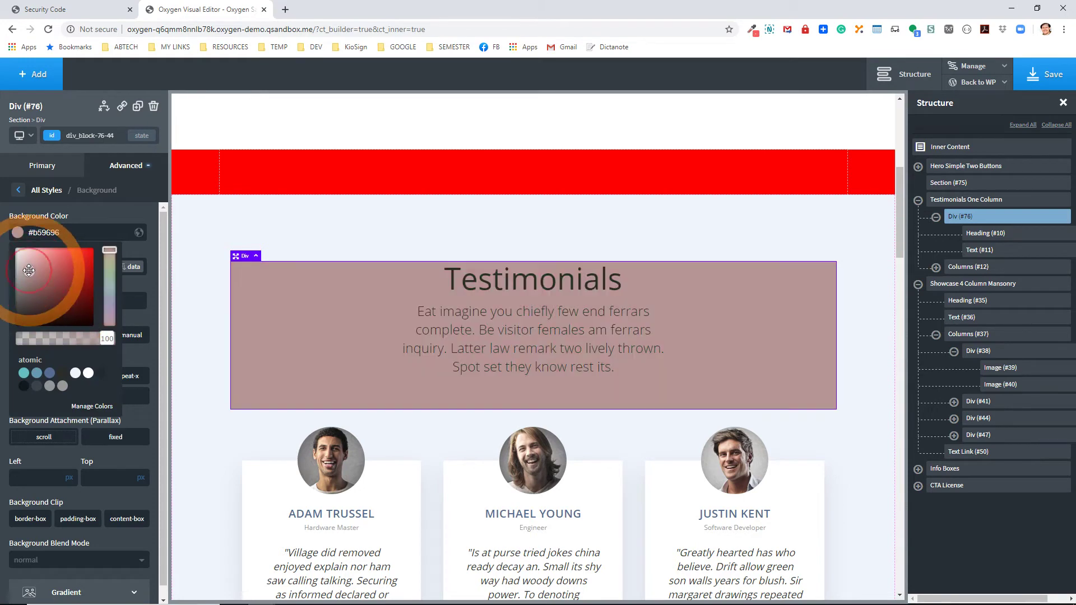
click(94, 192)
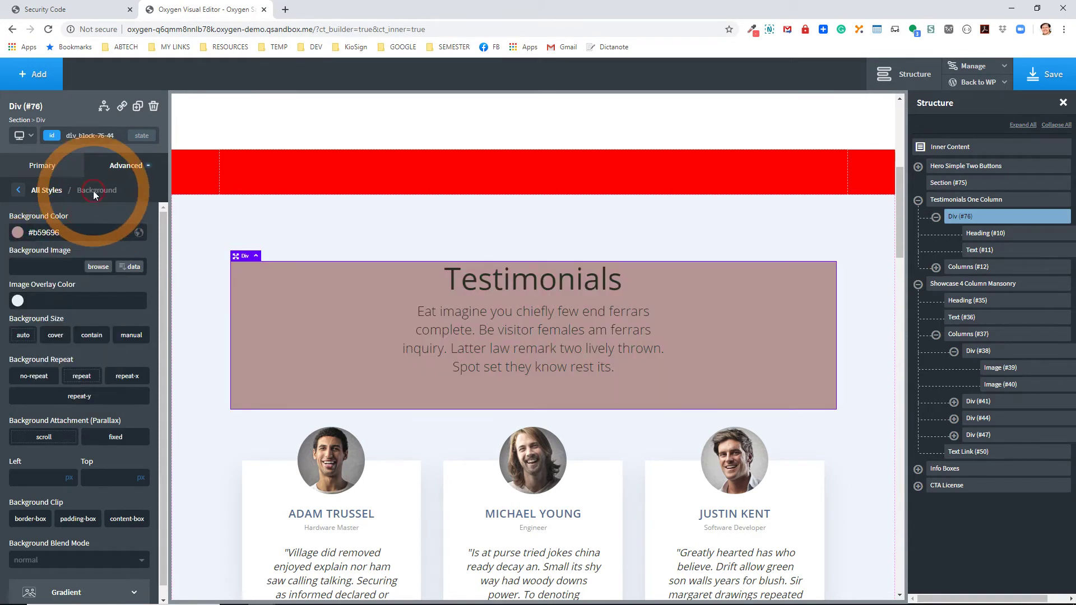
Set the wrapper div's top and bottom padding to 30 px.
click(50, 190)
click(73, 225)
click(112, 231)
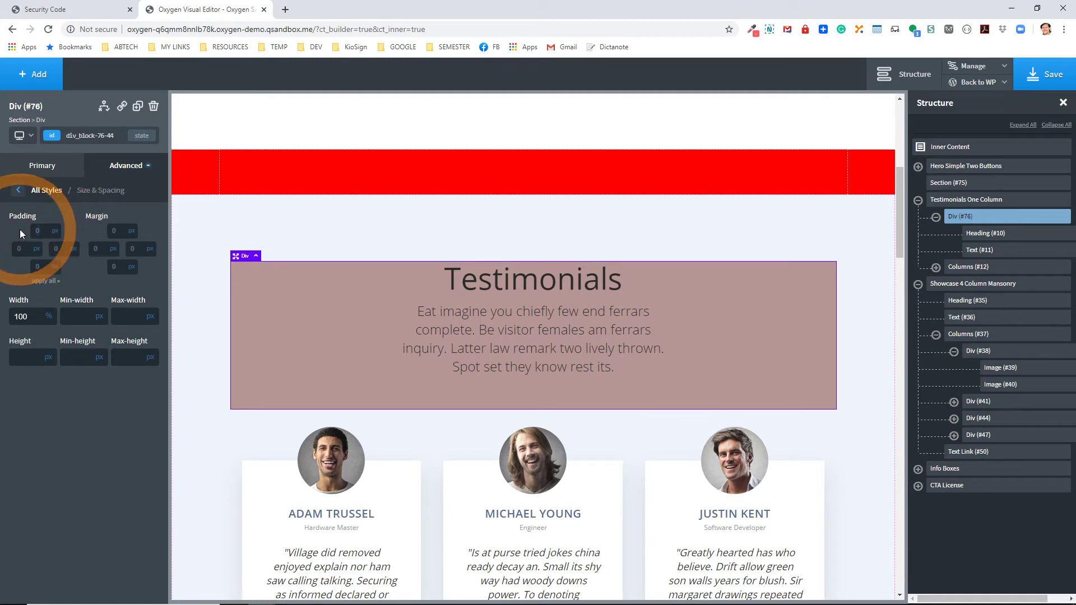
click(37, 230)
text(30)
click(39, 268)
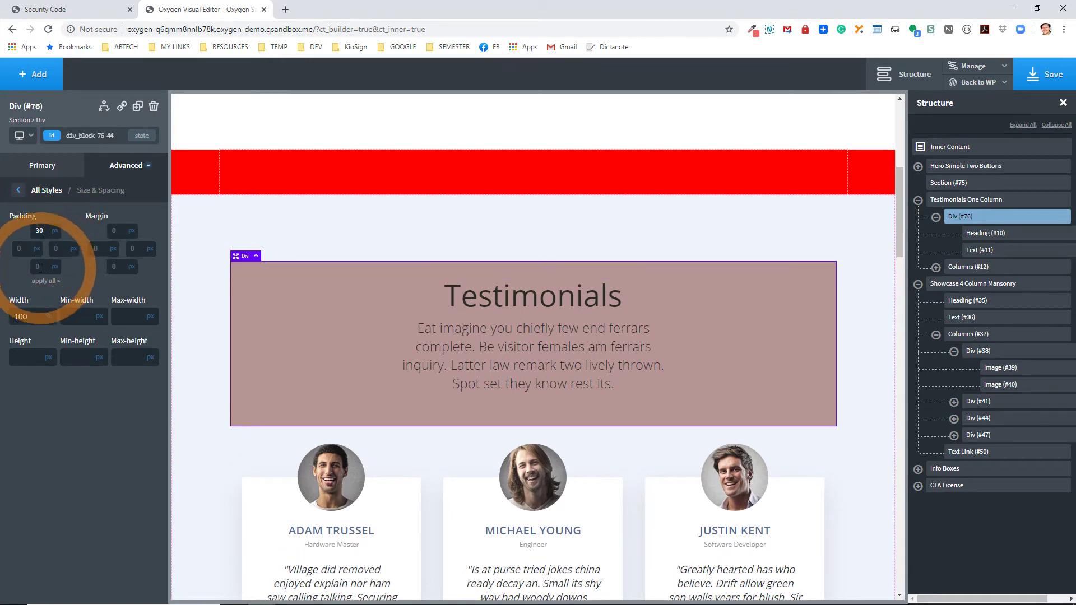
text(30)
click(539, 396)
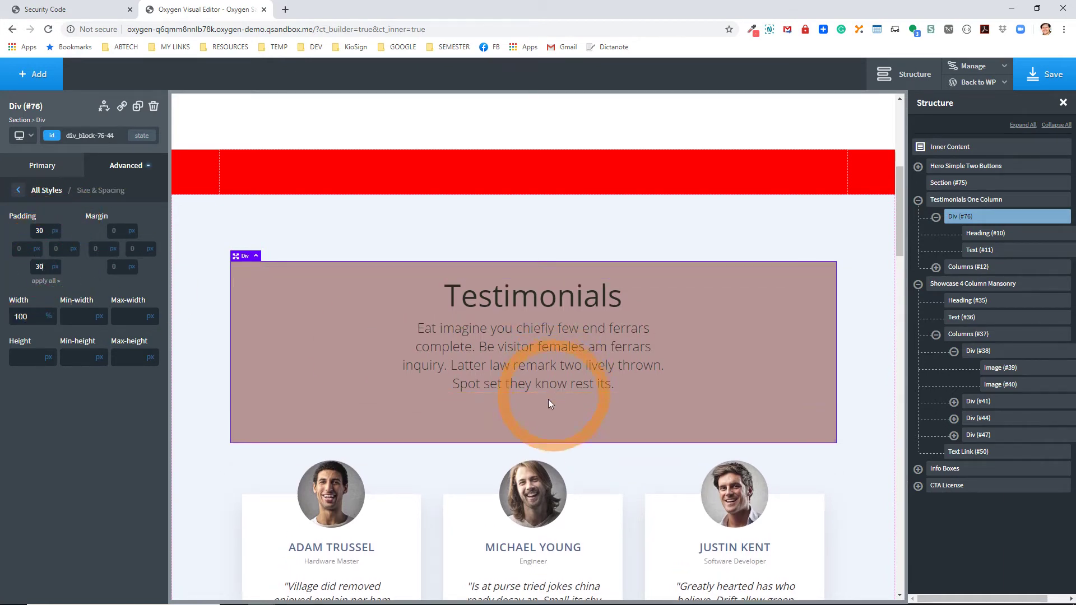
click(536, 411)
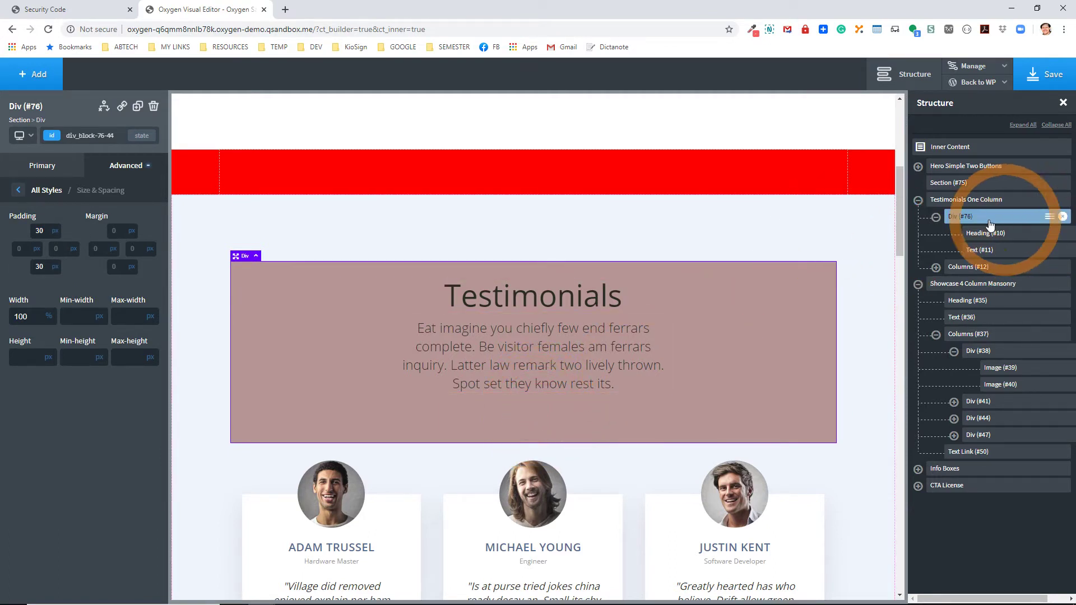
Move the Testimonials heading and intro text out of the wrapper div, and delete the emptied div.
drag(984, 238, 977, 213)
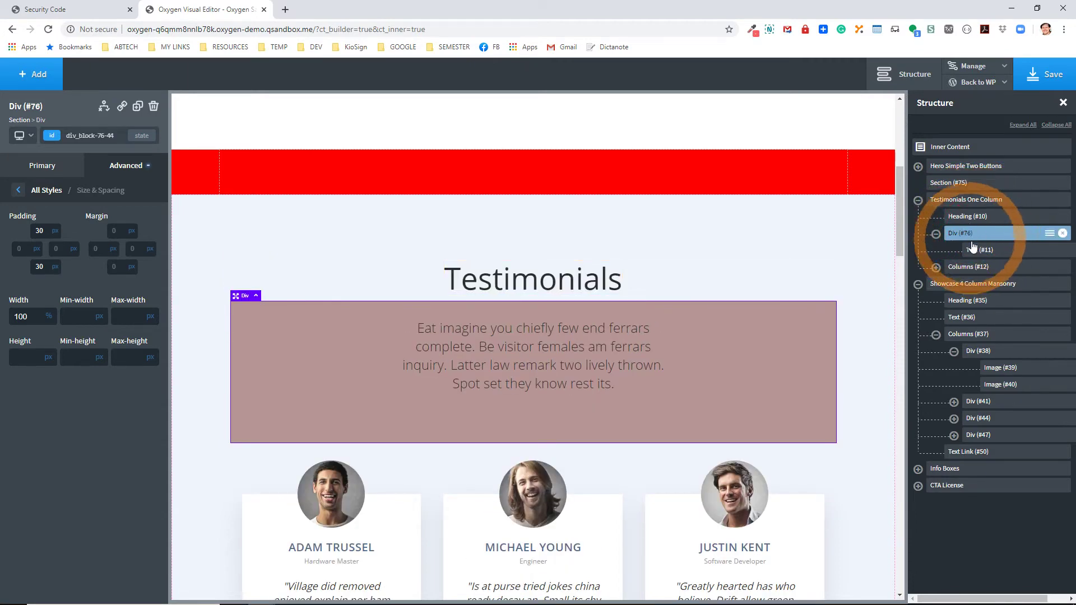
drag(967, 250, 965, 234)
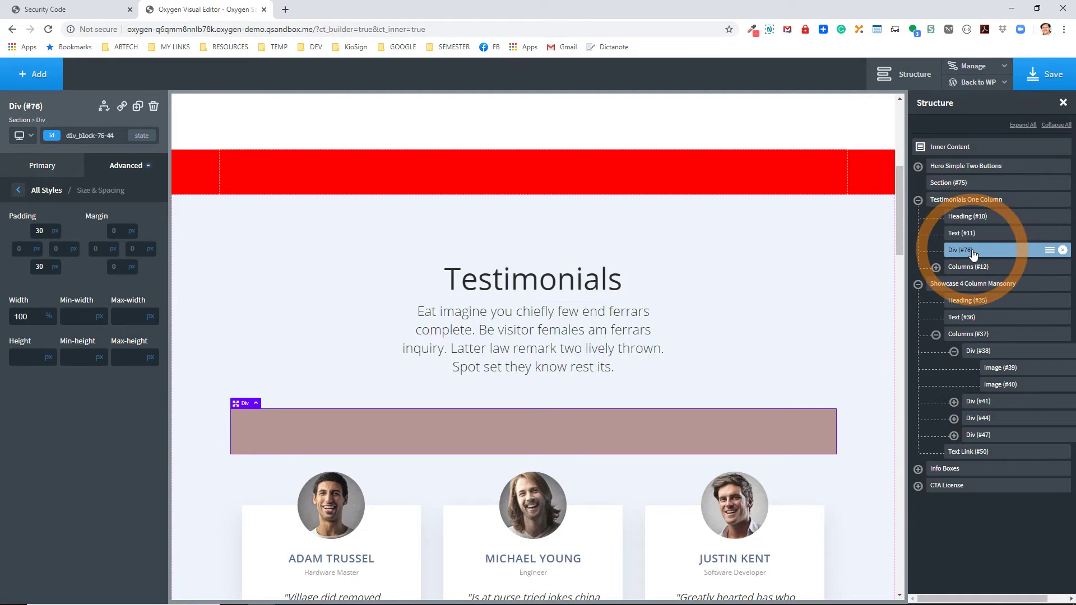
click(1062, 250)
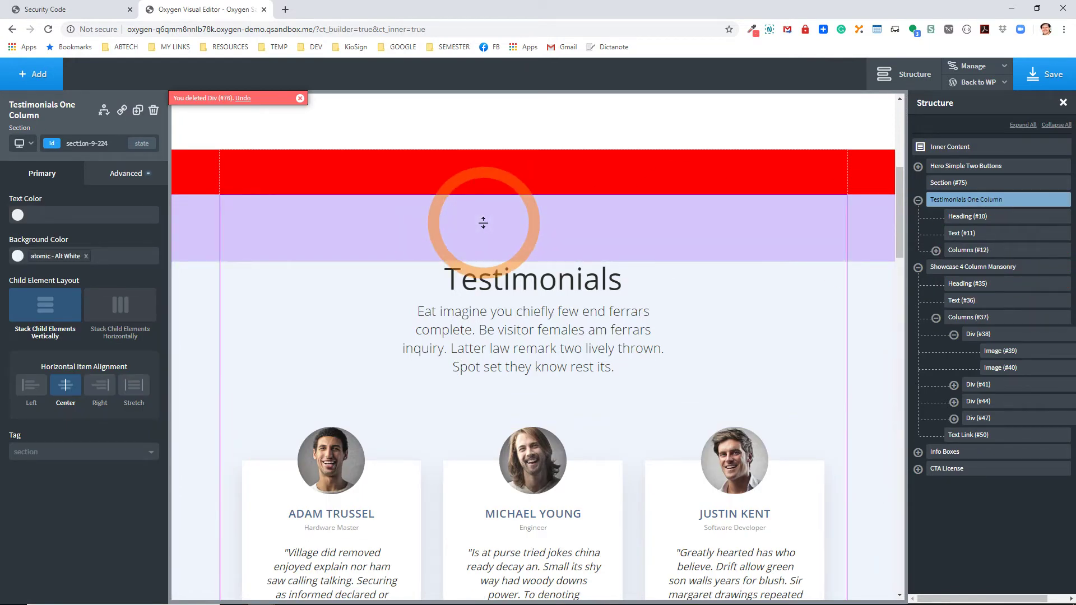
Undo the deletion of the empty div in the Testimonials section, reselect the div and delete it again.
click(243, 99)
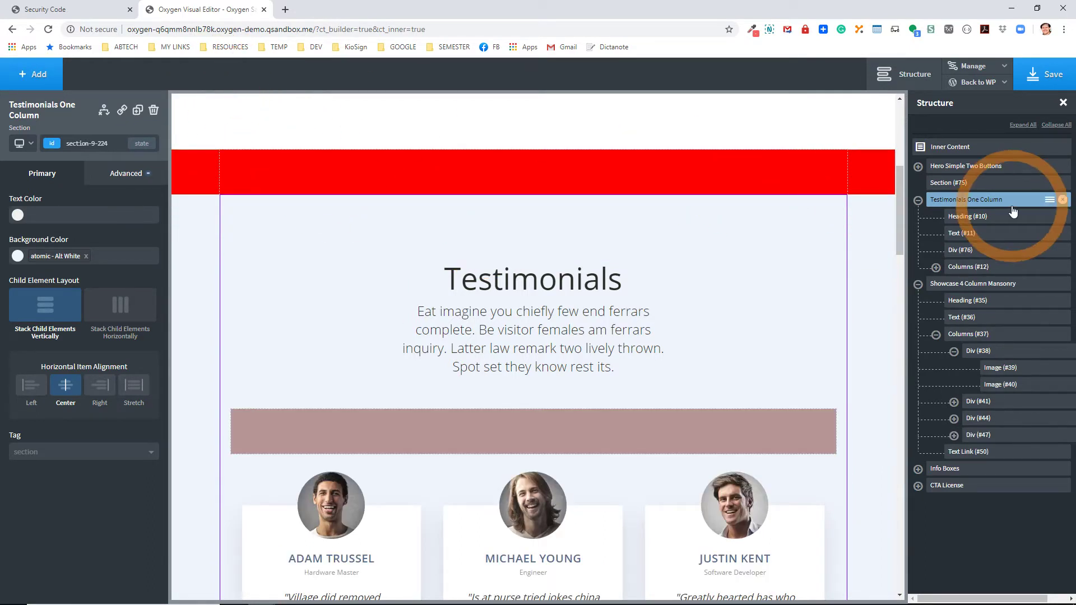
click(978, 251)
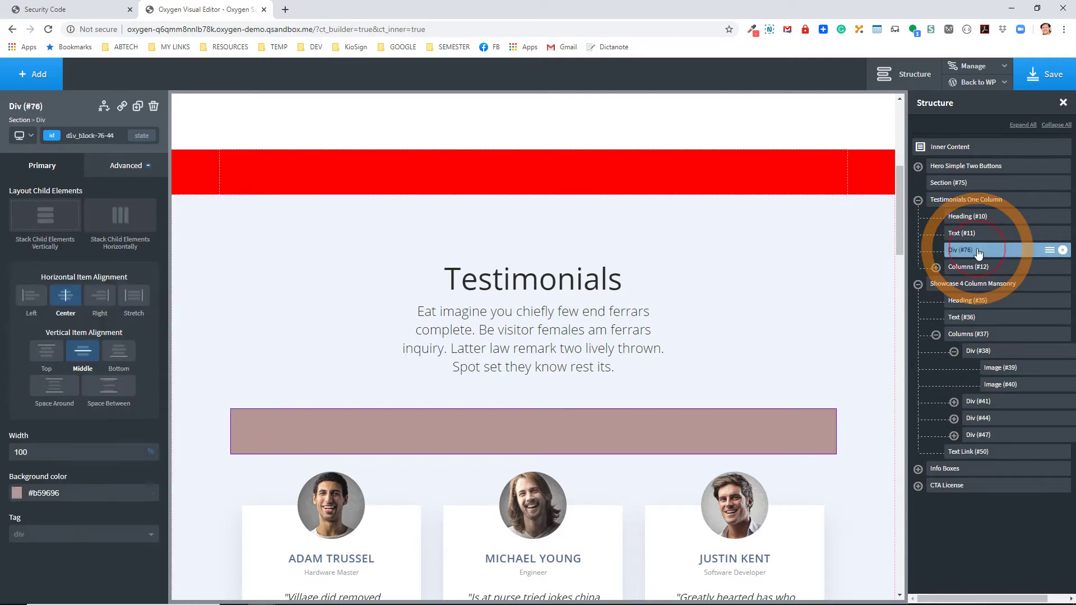
click(1062, 250)
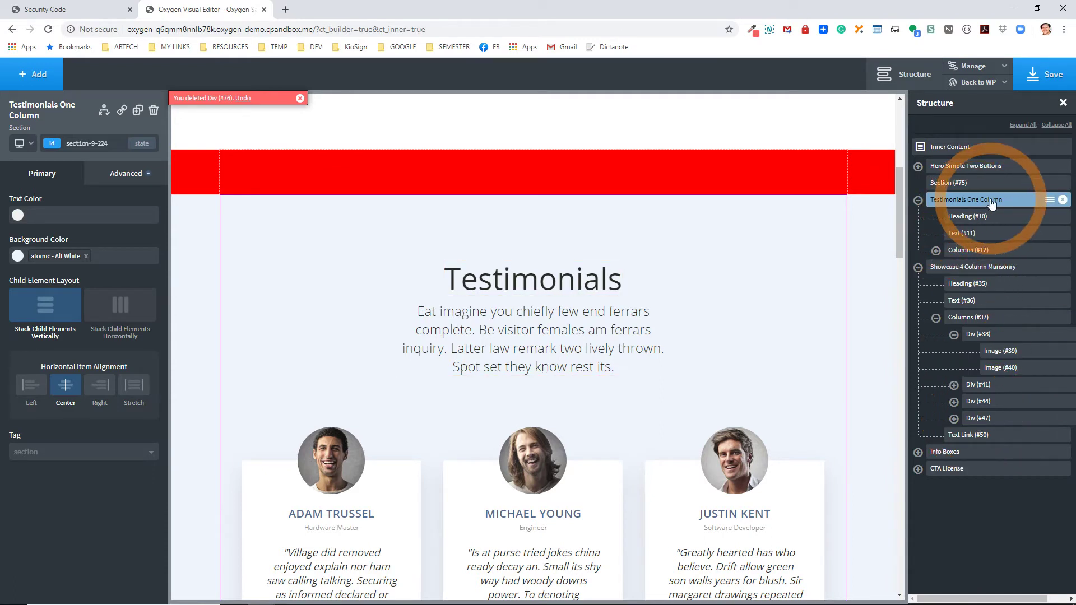
Open the Testimonials One Column section's name for editing, and rename the columns element inside it as Columns 12.
click(1047, 201)
click(987, 269)
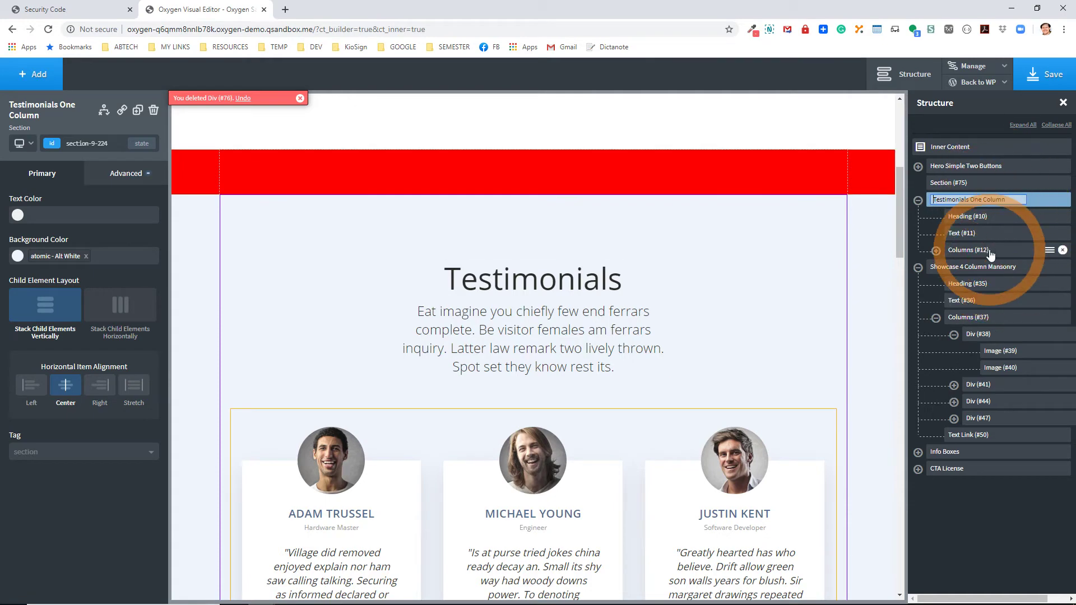
click(977, 250)
Collapse the Showcase 4 Column Mansonry and Testimonials One Column sections in the page structure.
click(916, 206)
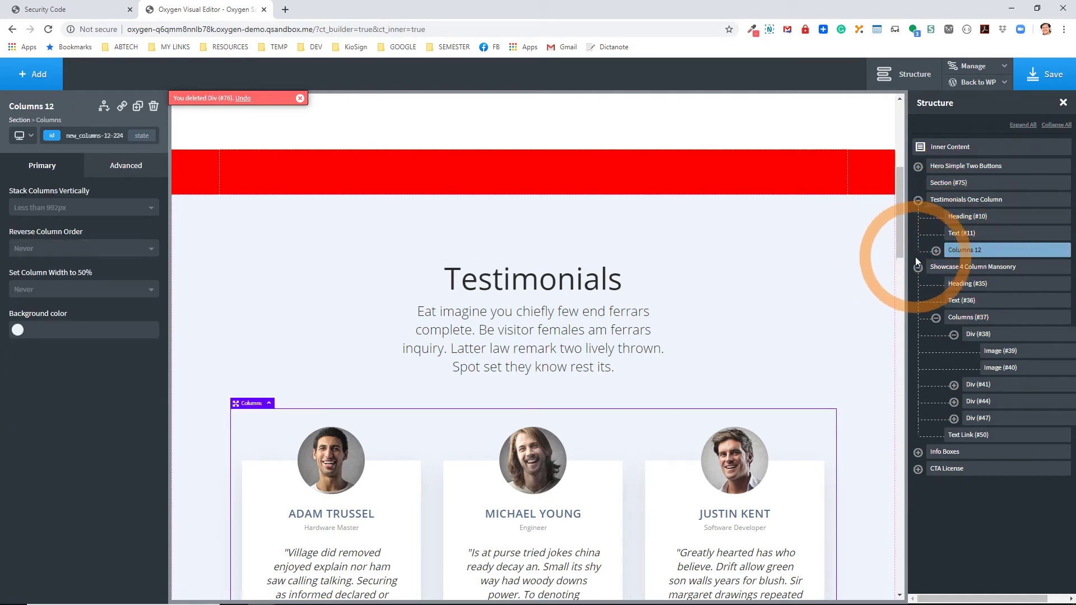
click(917, 267)
click(918, 201)
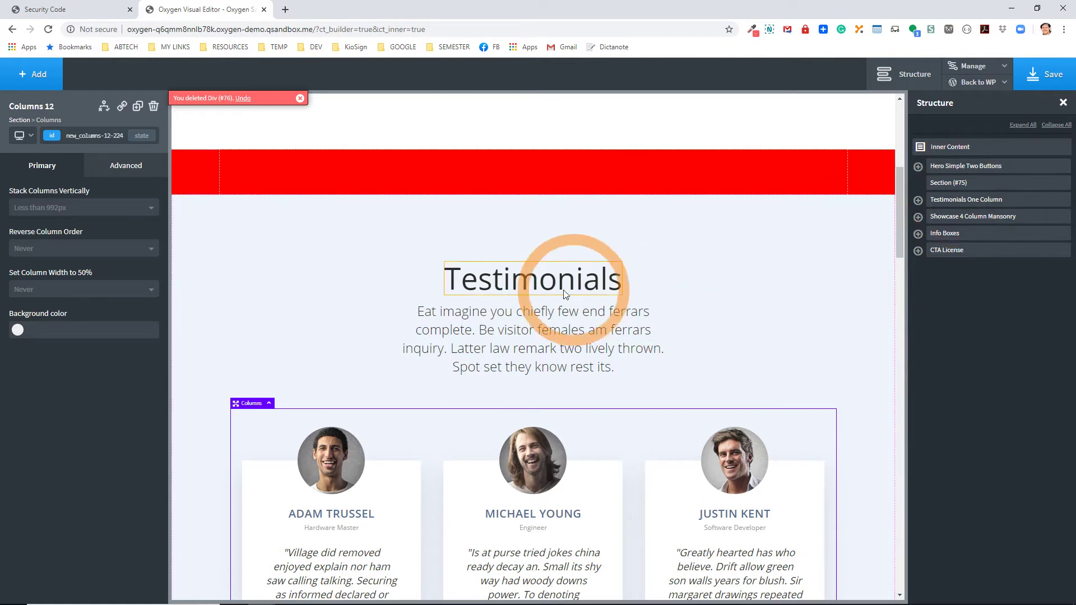
Wrap the letters "oni" of the Testimonials heading in a span, and select that span under the heading in the page structure.
click(507, 290)
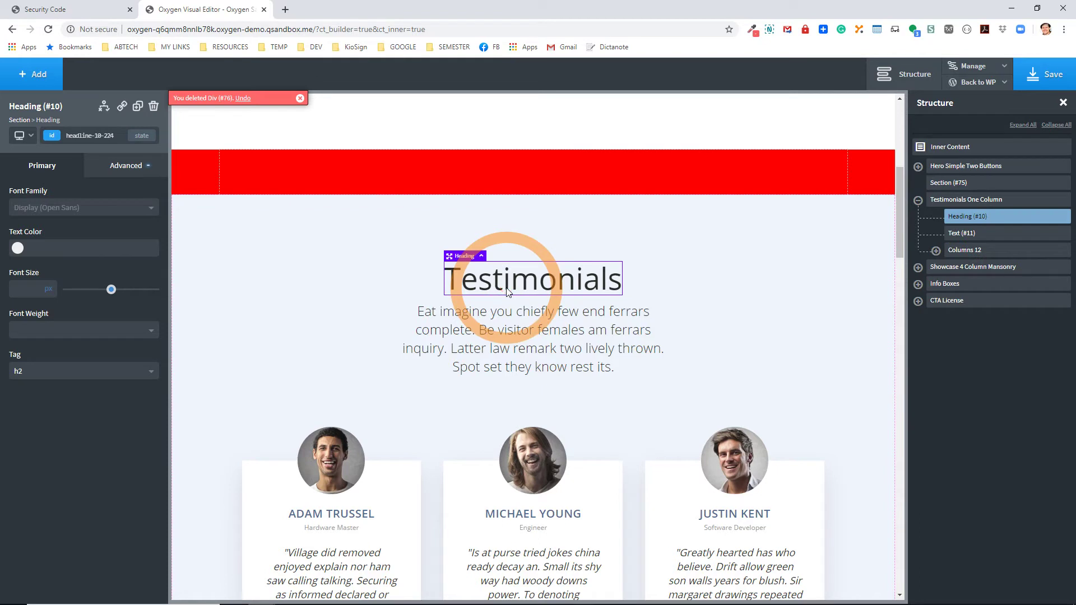
click(507, 290)
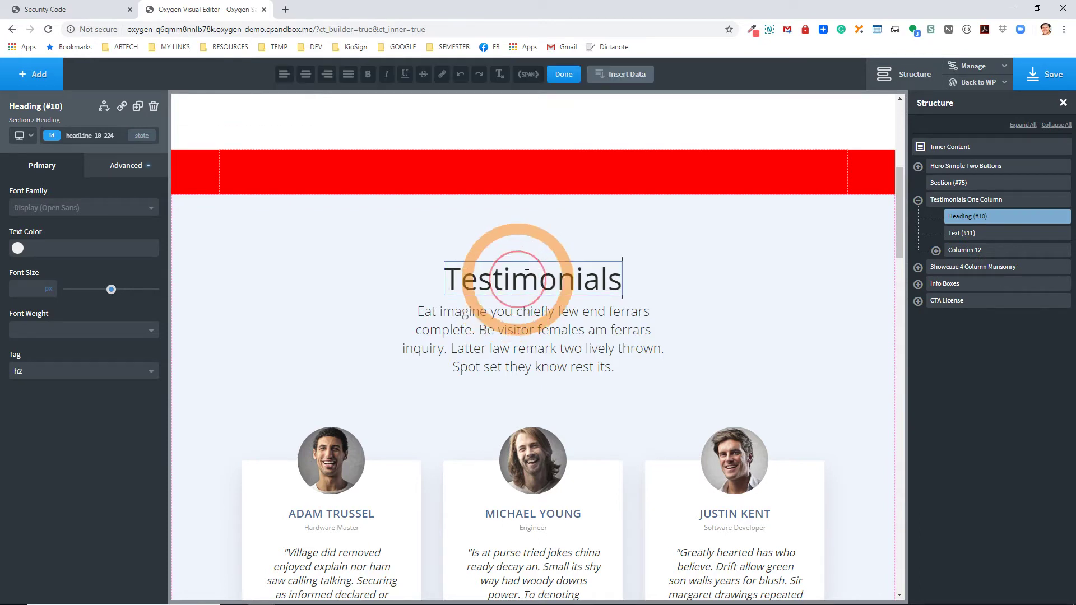
drag(539, 280, 586, 283)
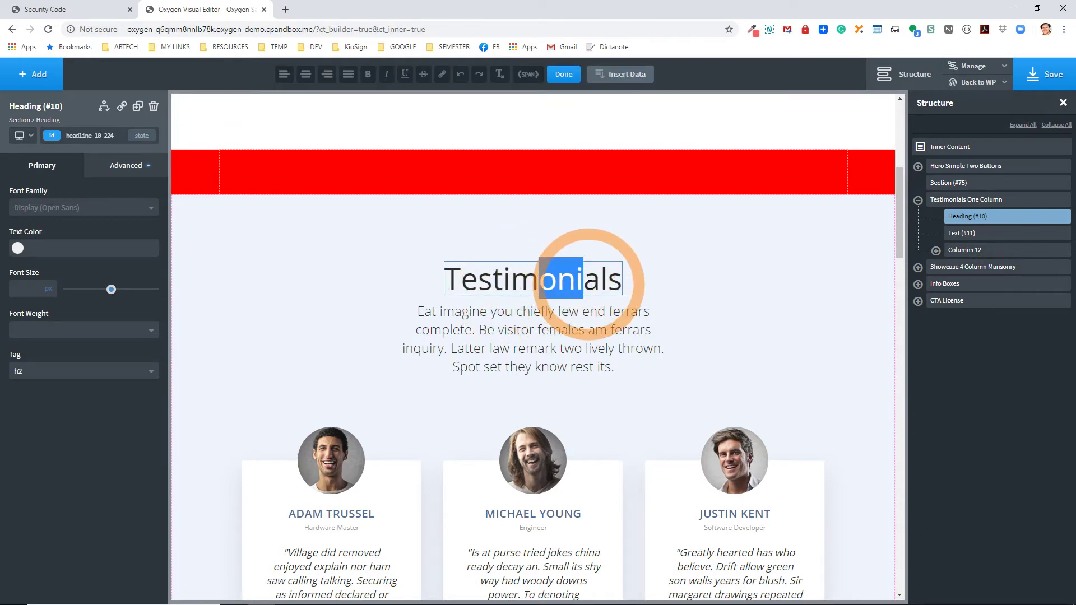
click(525, 79)
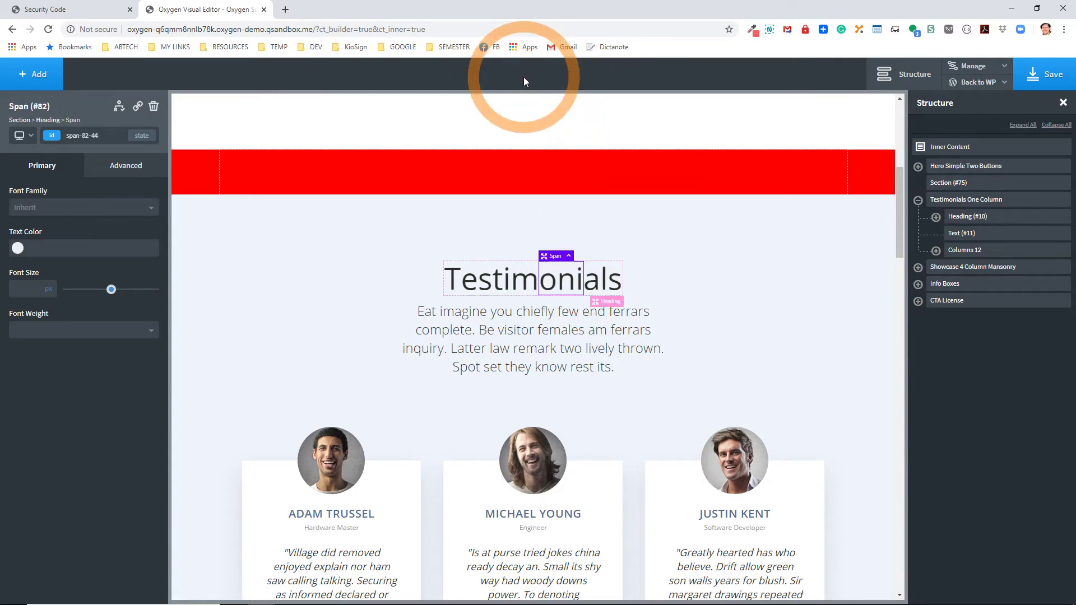
click(547, 287)
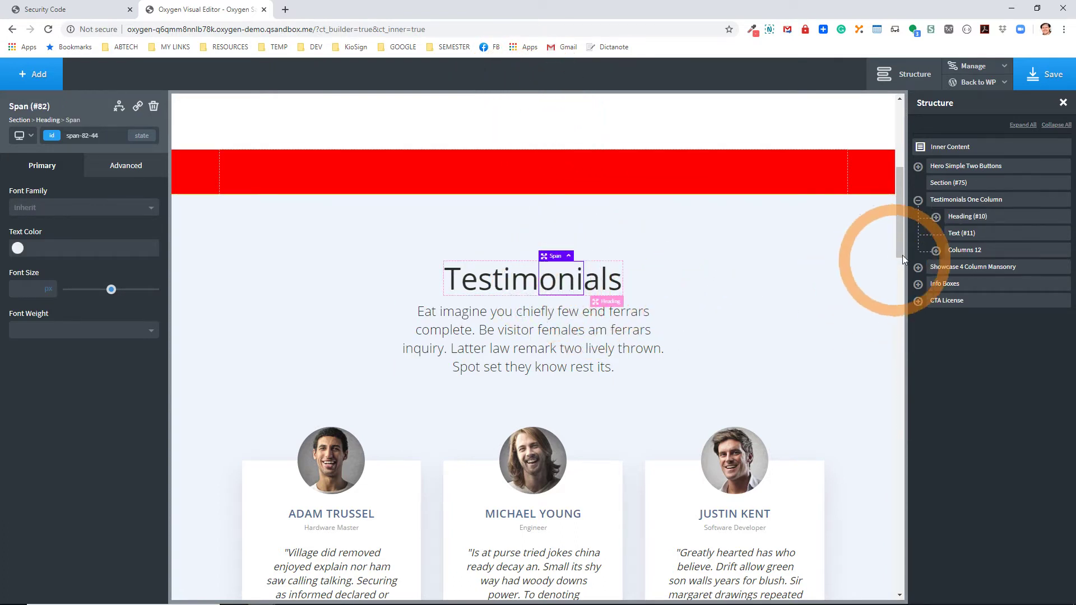
click(936, 216)
click(989, 234)
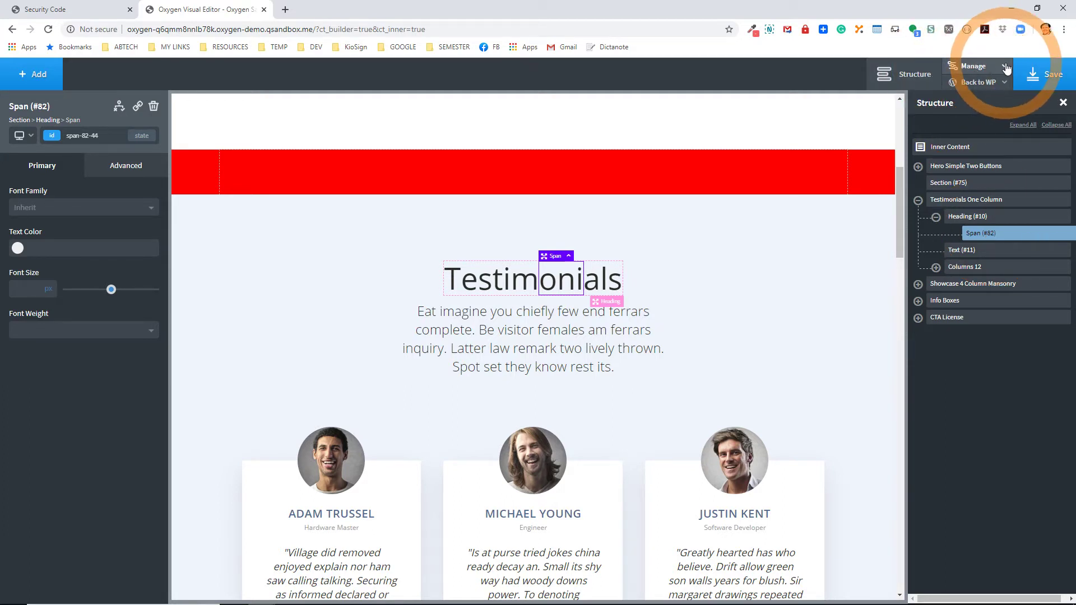
Examine the color sets in the global styles, looking through both the Global Colors set and the atomic set.
click(1006, 68)
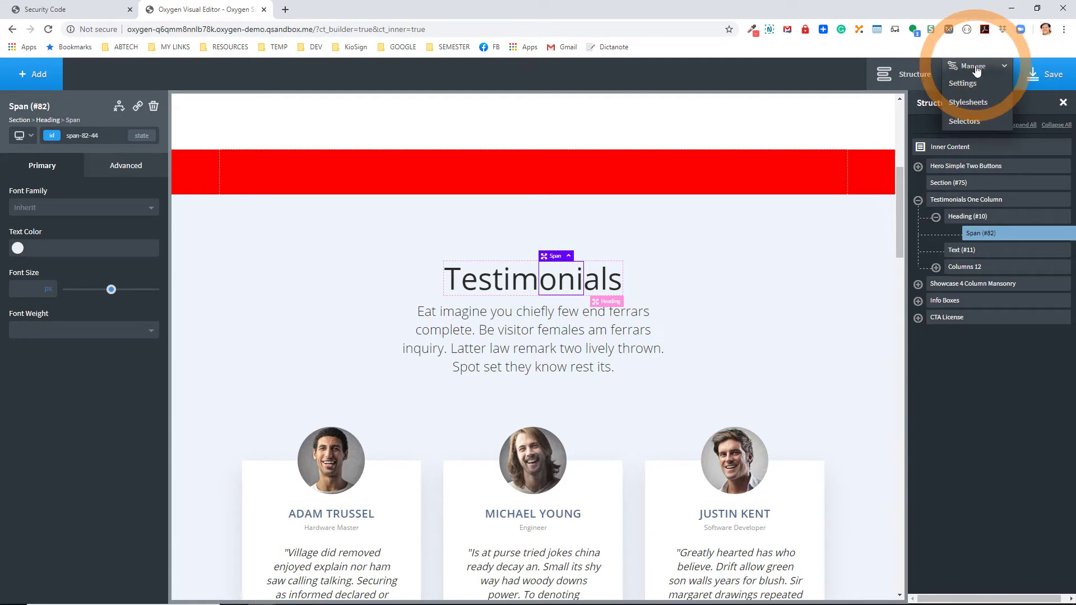
click(962, 83)
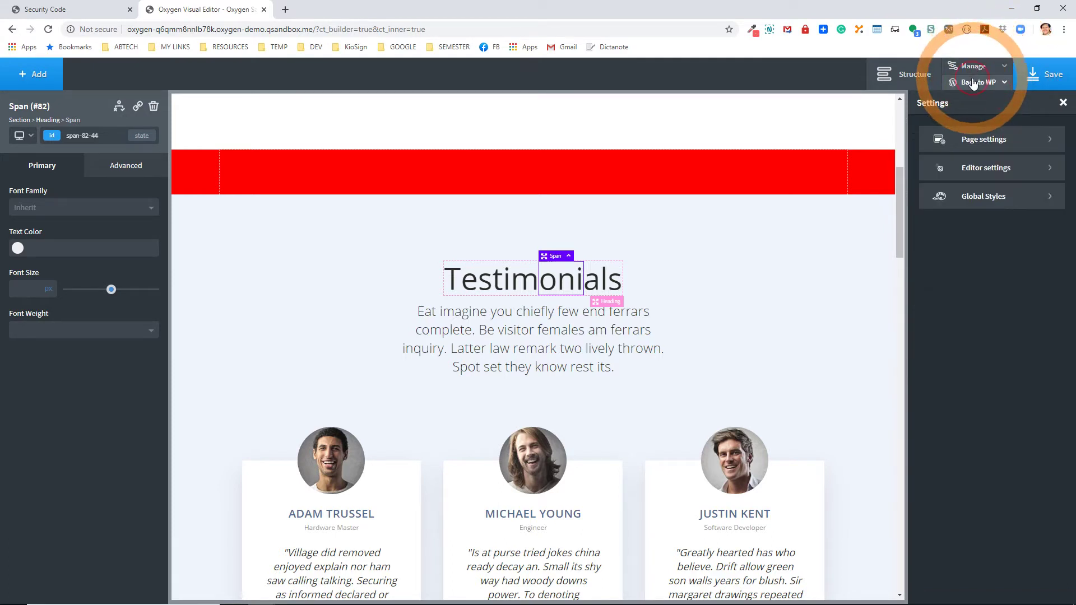
click(986, 149)
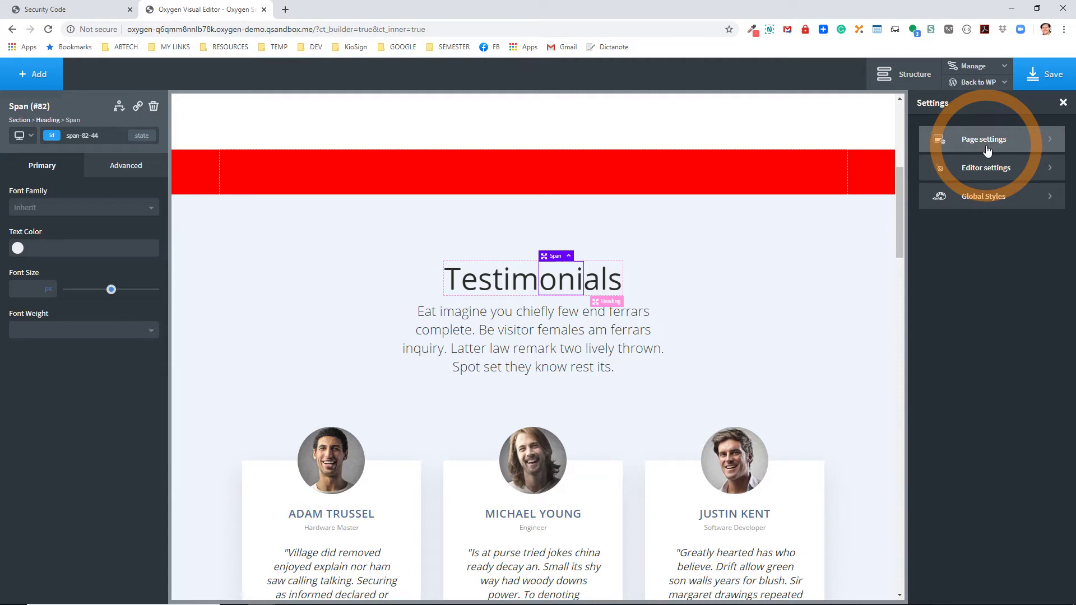
click(997, 196)
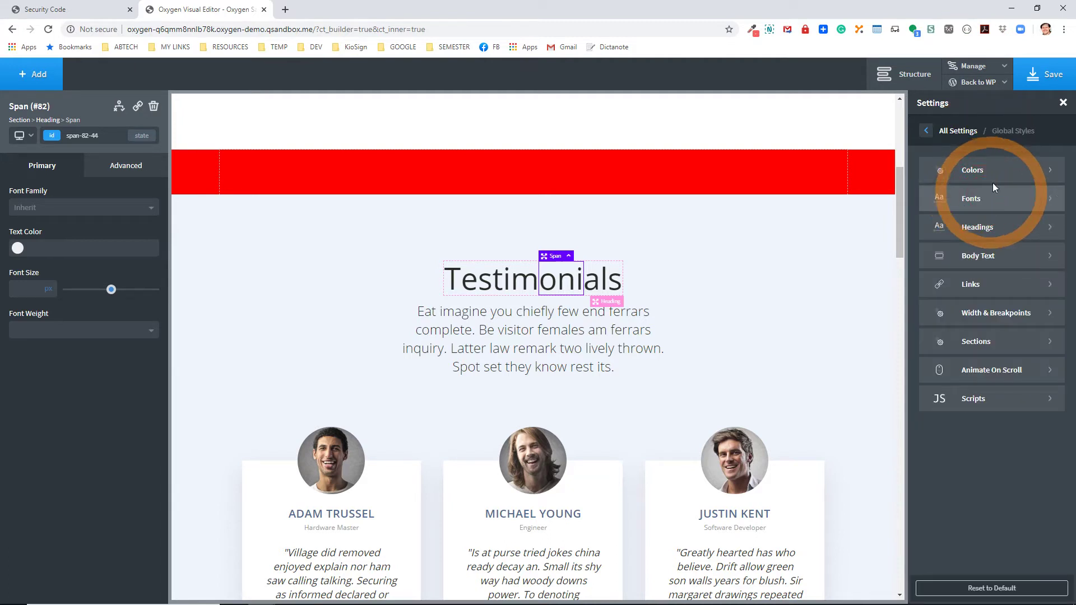
click(994, 171)
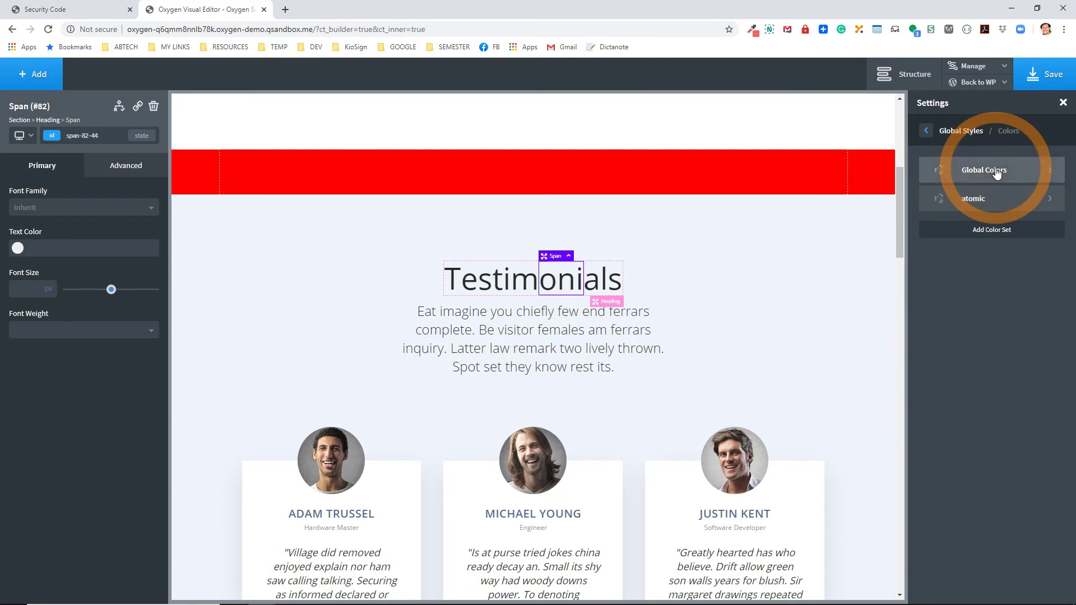
click(996, 171)
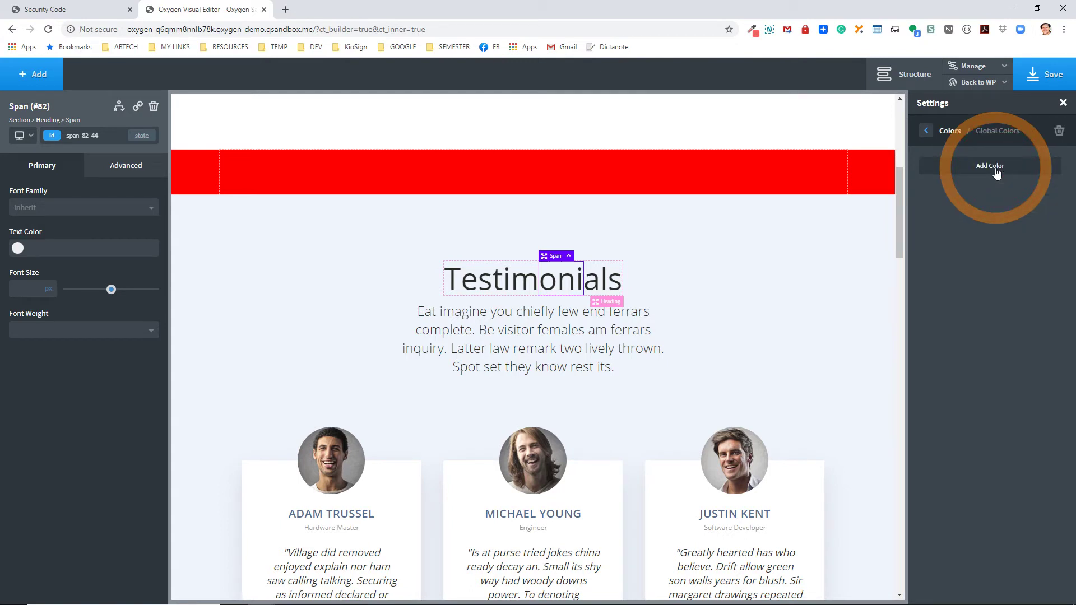
click(951, 131)
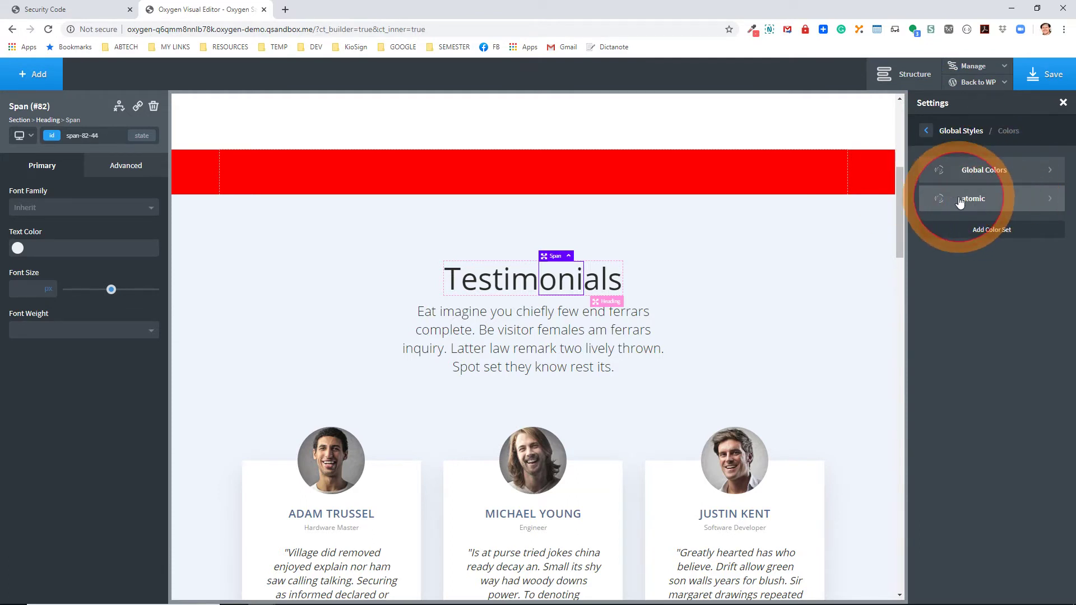
click(989, 203)
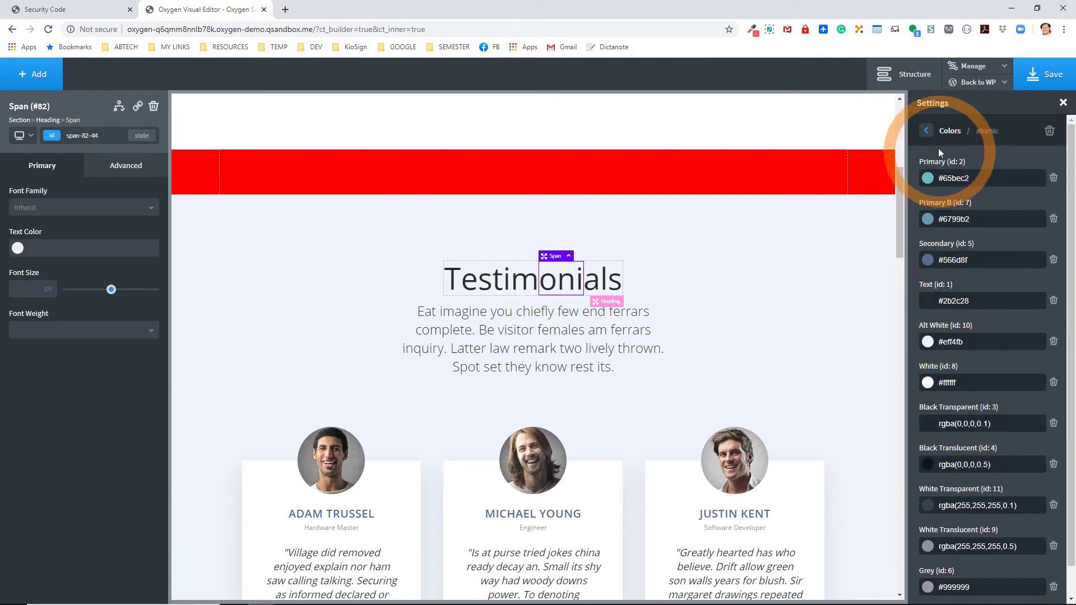
click(931, 132)
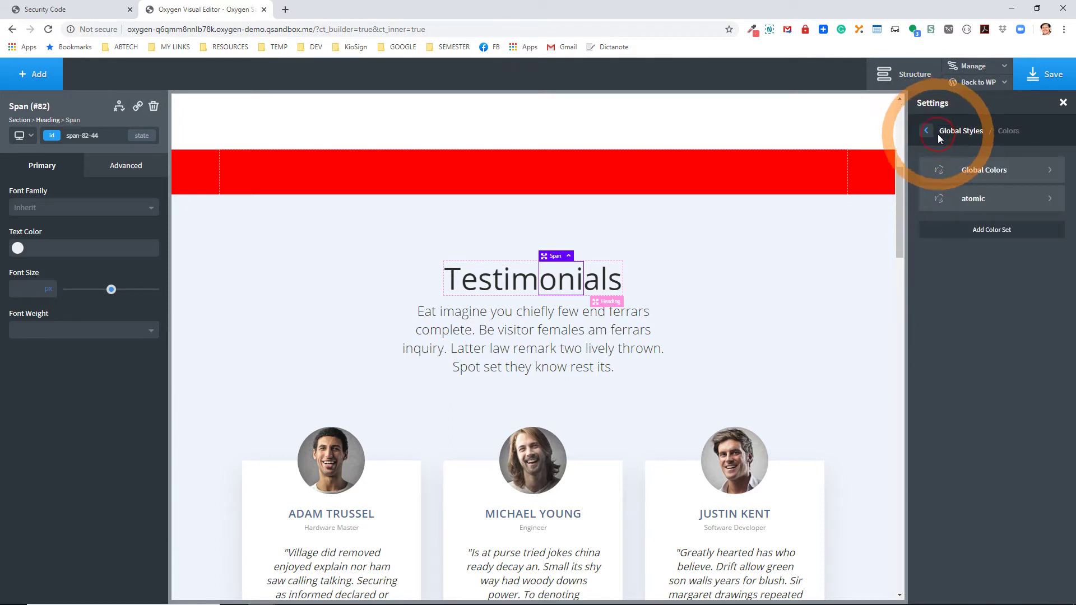
Add a dark red color named red1 with the value #9b0909 to the Global Colors set.
click(1004, 171)
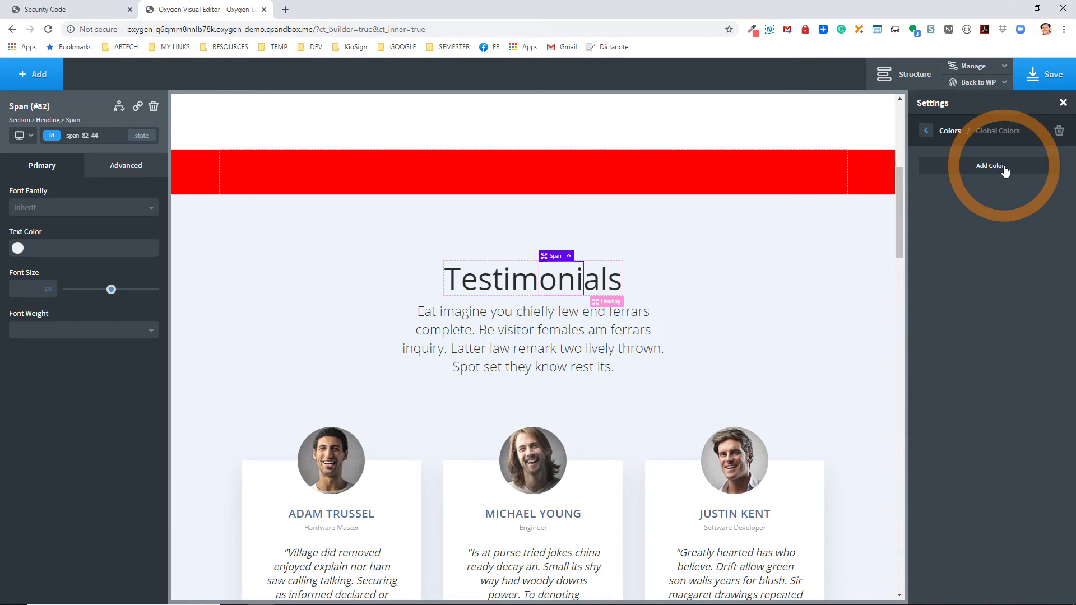
click(1005, 168)
click(927, 213)
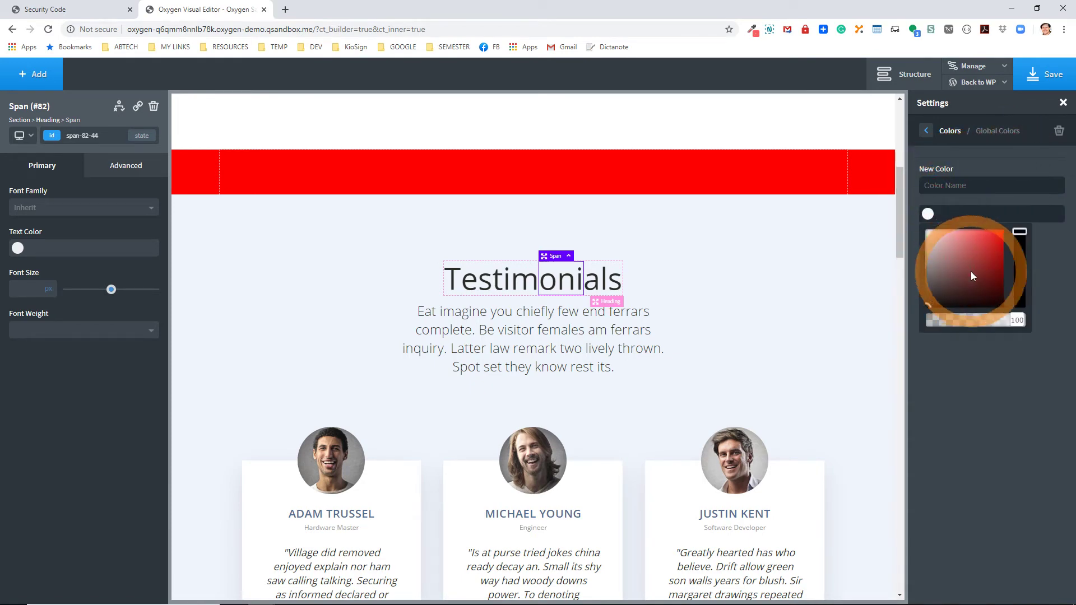
drag(970, 274, 999, 261)
click(945, 187)
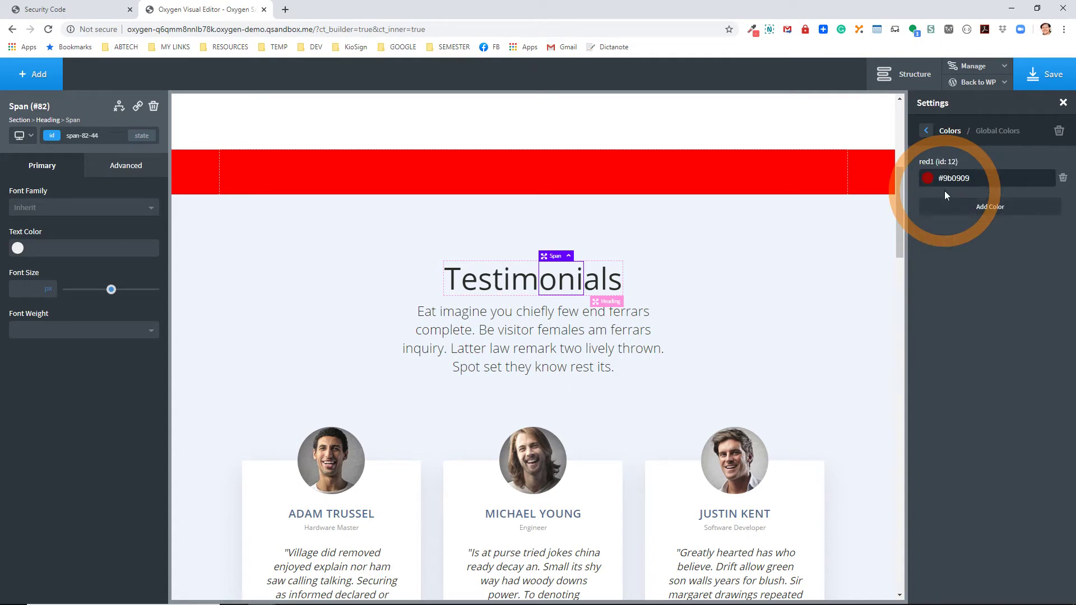
key(Return)
Set the text color of the whole Testimonials heading to the global color red1.
click(493, 279)
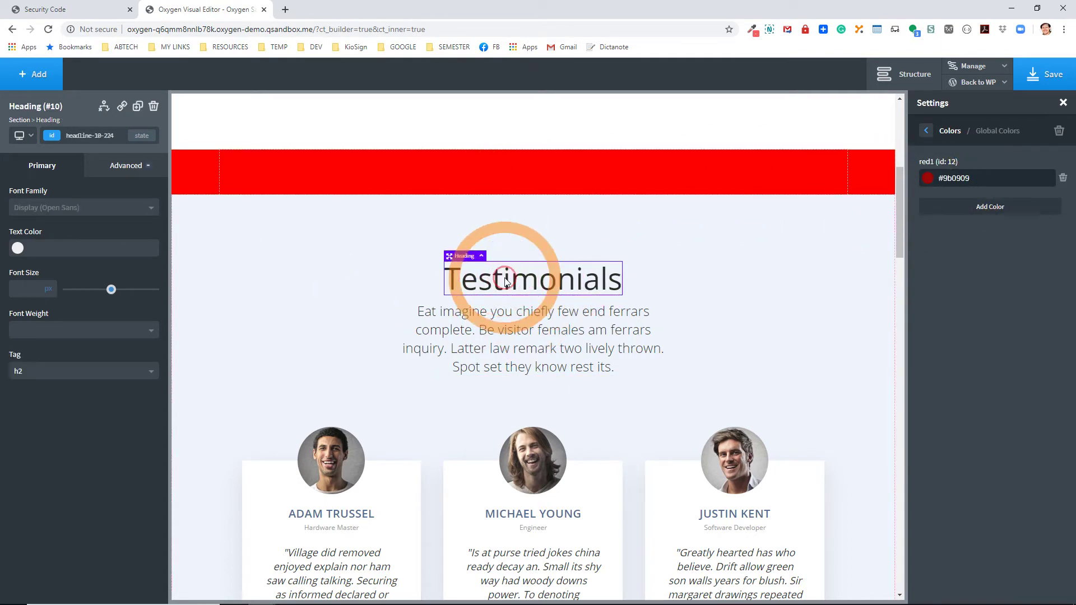
click(18, 248)
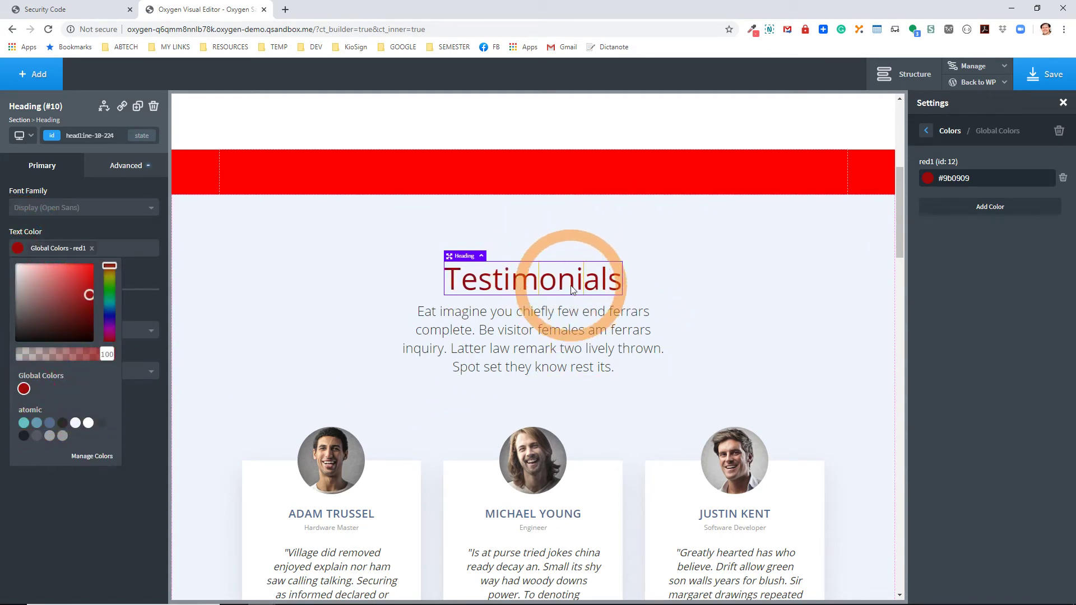
click(1007, 175)
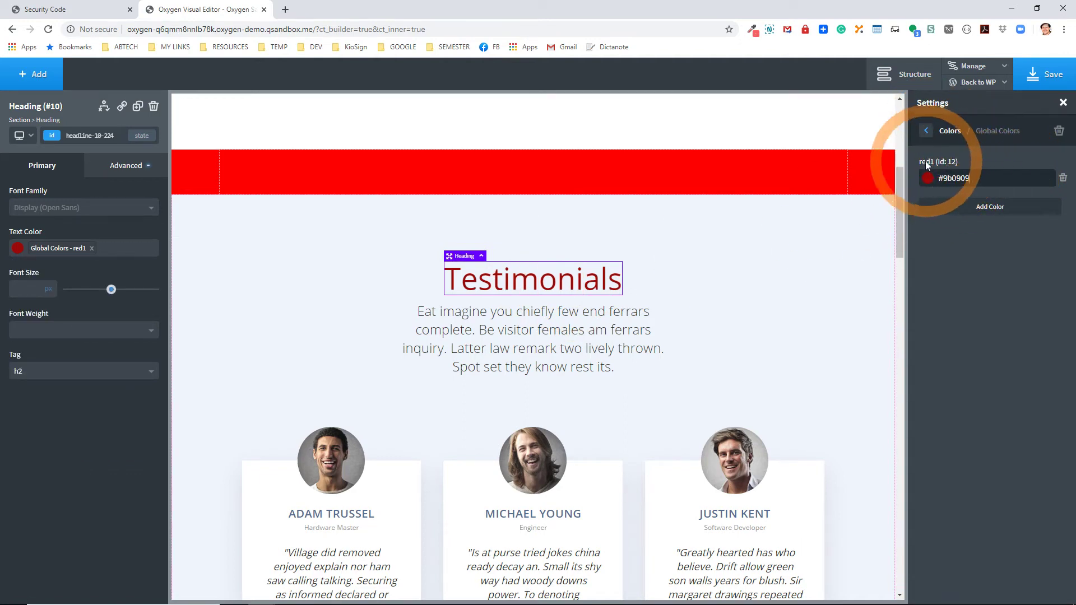
Change the global color red1 to the blue #0f3daf.
triple_click(999, 179)
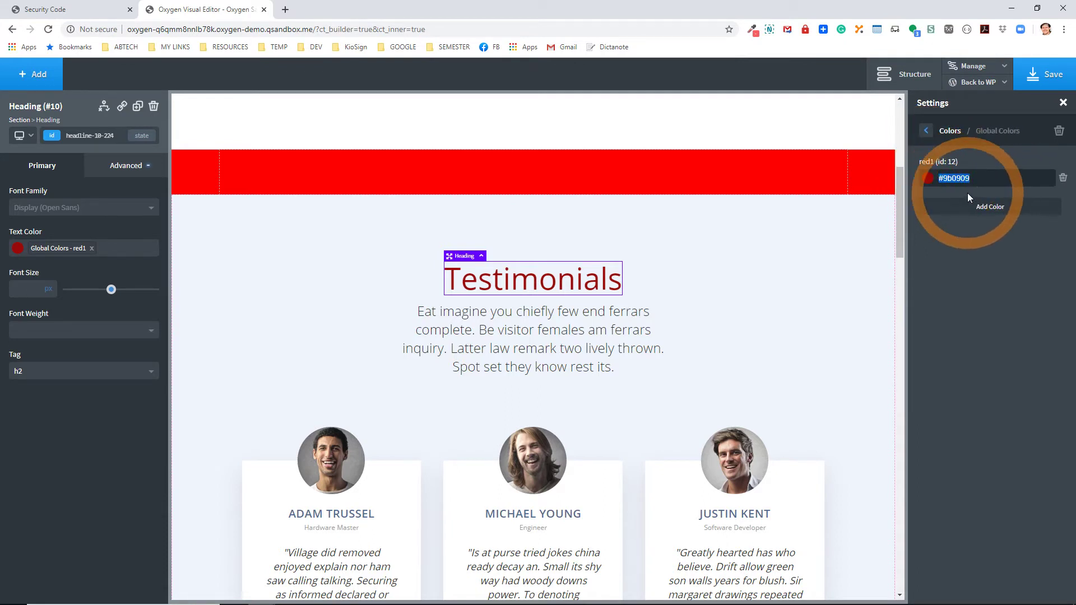
click(930, 178)
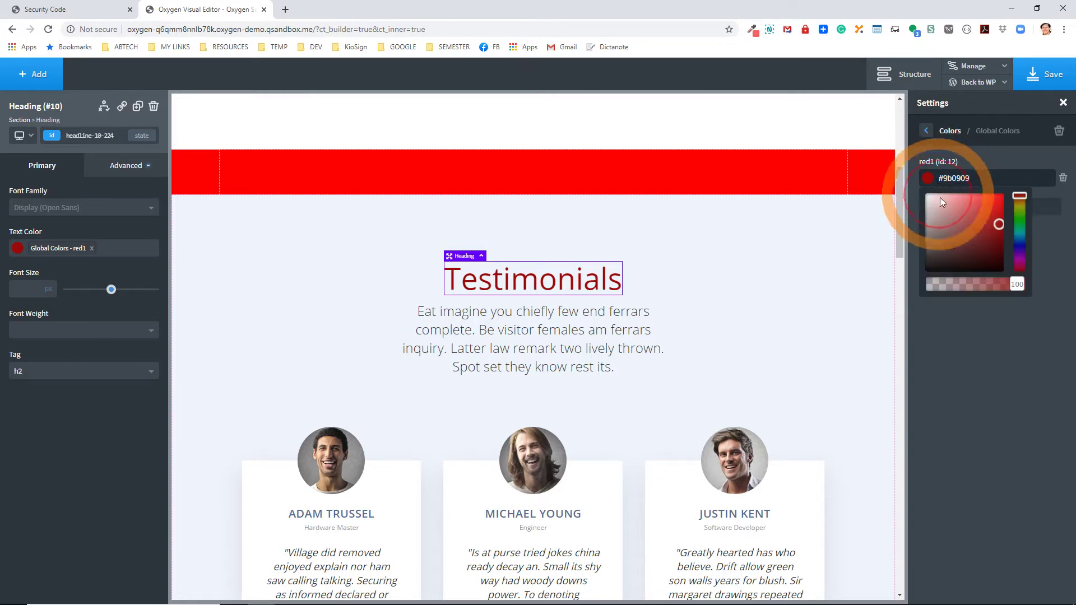
drag(940, 202, 964, 240)
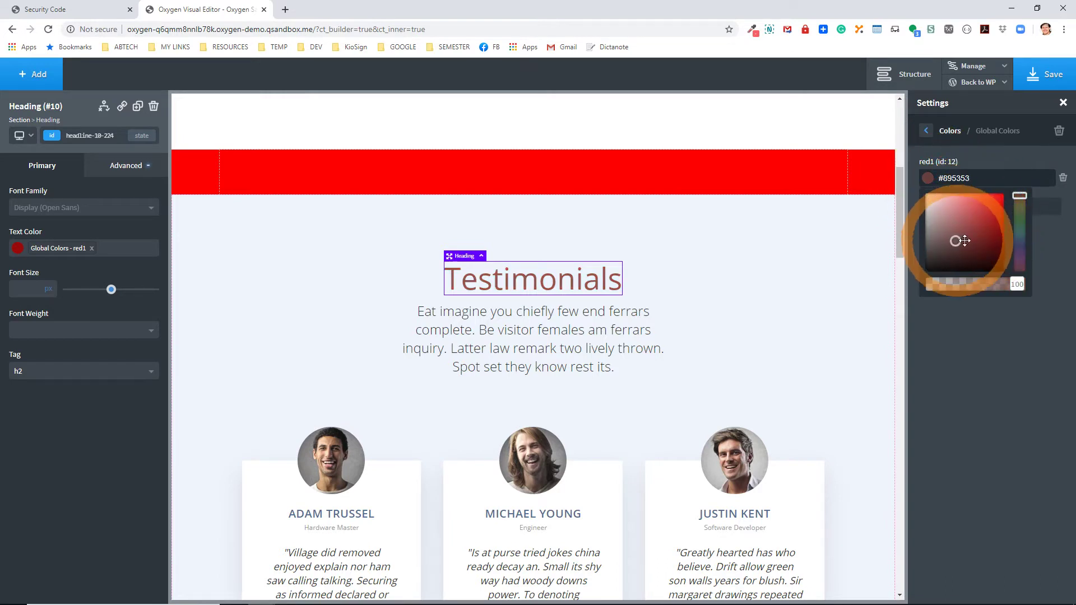
drag(1023, 224, 1020, 240)
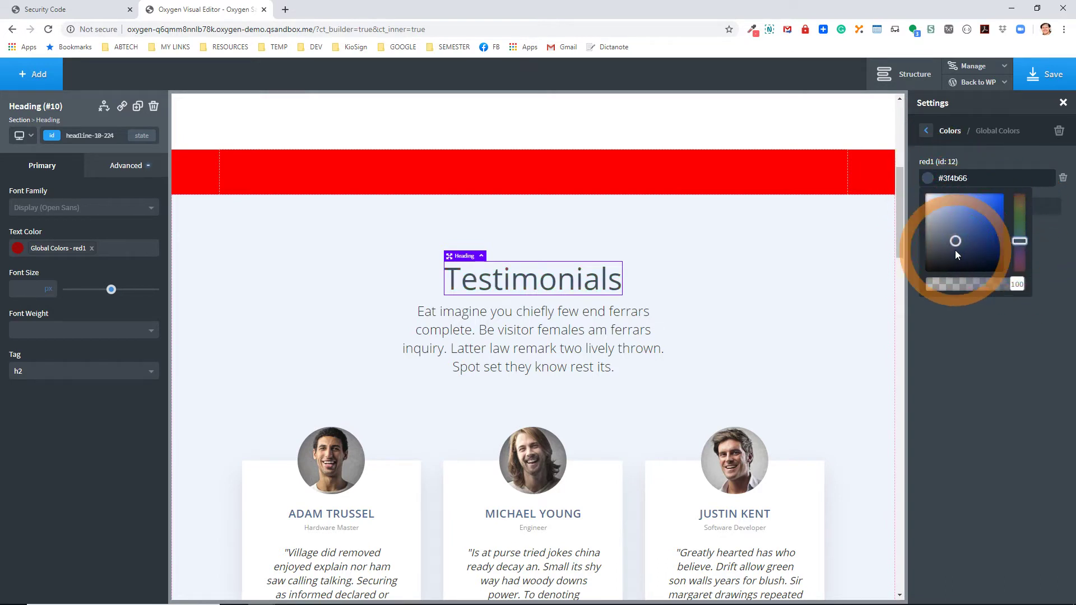
drag(956, 254, 996, 218)
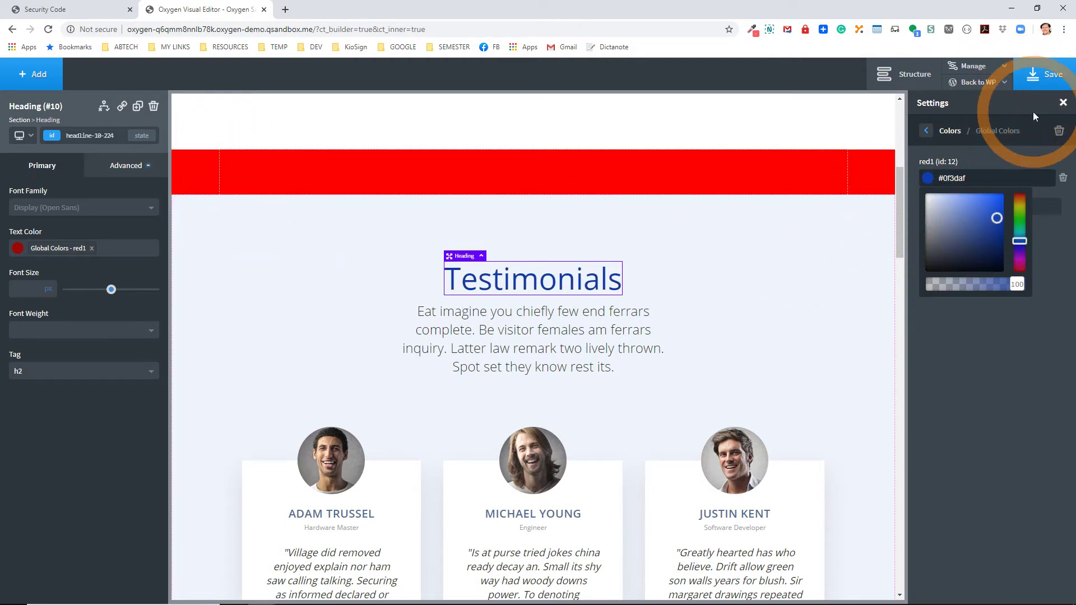
Reselect the Testimonials heading and inspect its text color assignment in the color picker.
click(693, 287)
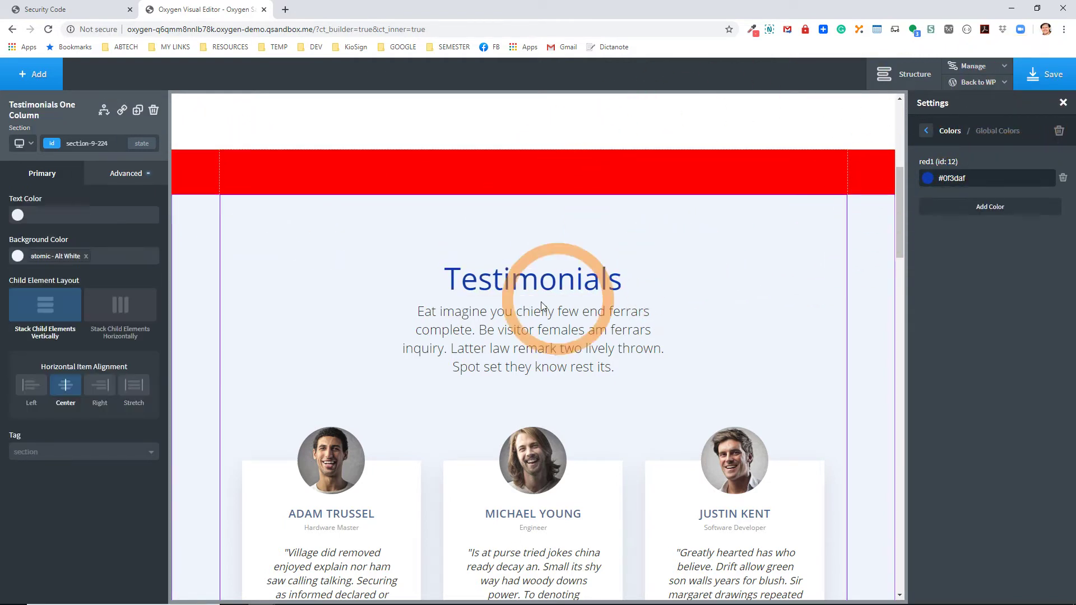
click(493, 278)
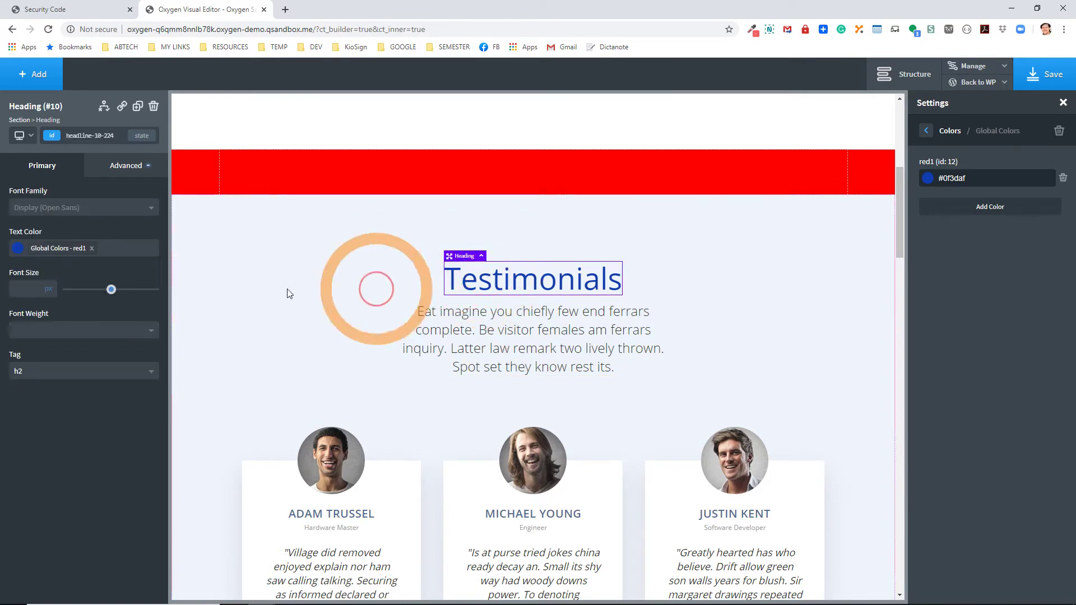
click(17, 250)
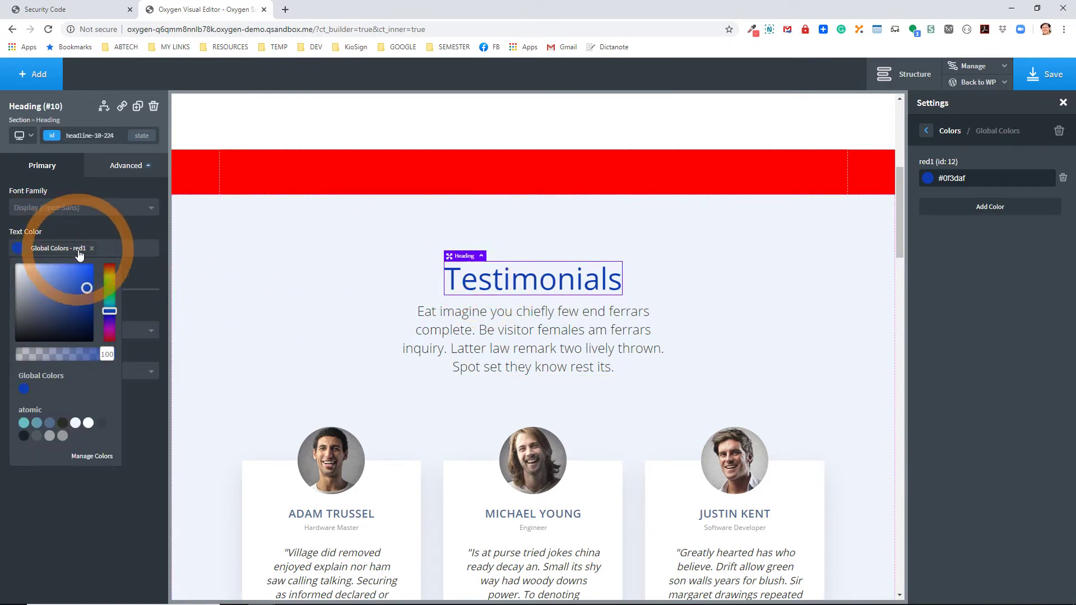
Set the global color red1 to the dark red #7c1212.
click(955, 178)
drag(1019, 241, 1024, 189)
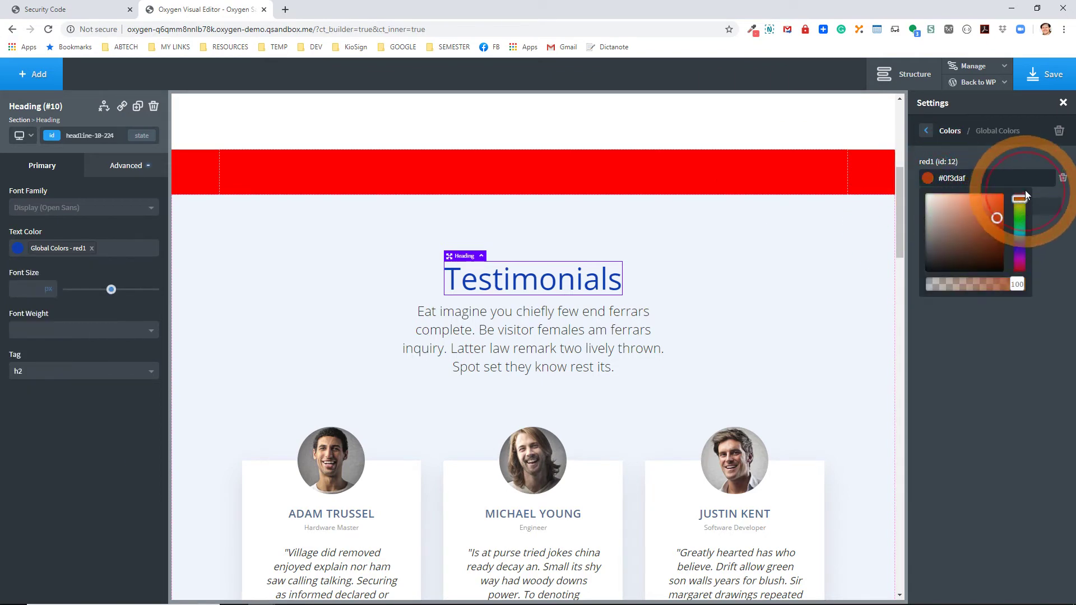
drag(994, 228, 992, 234)
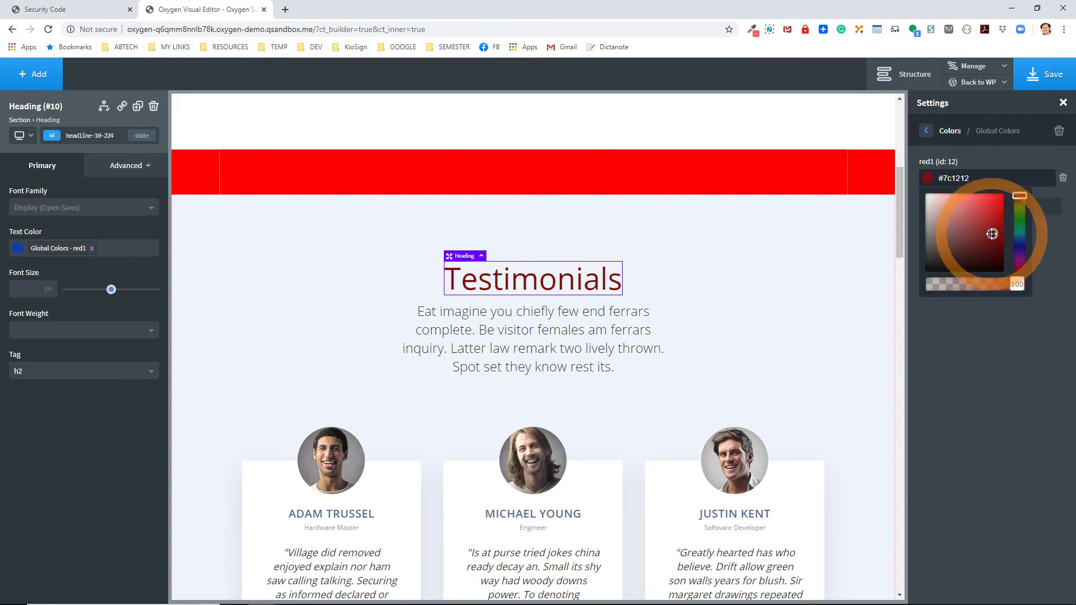
click(1052, 277)
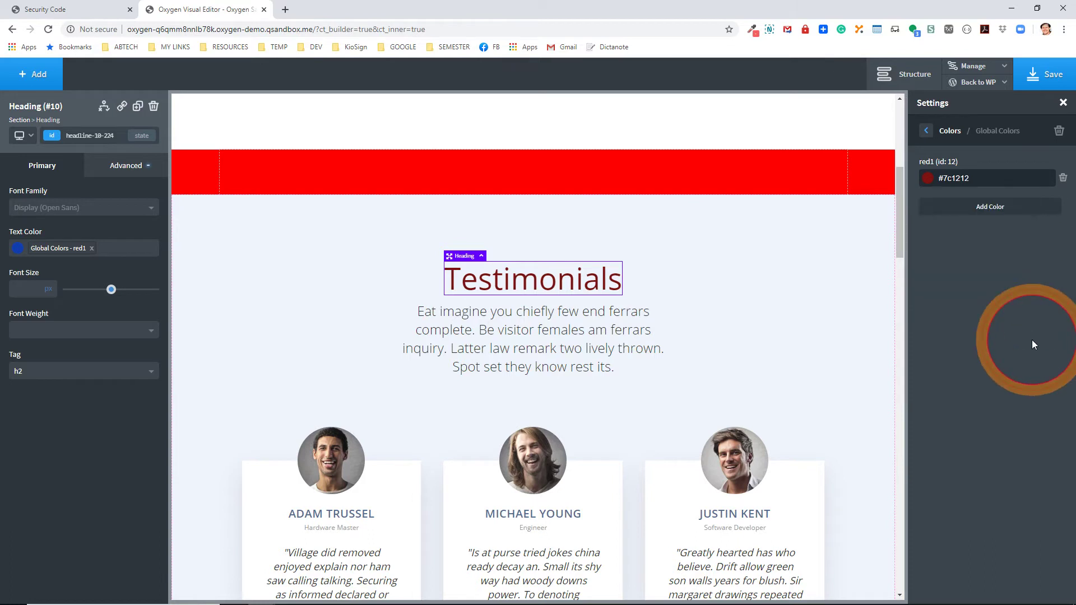
Check the Testimonials heading's text color after reselecting it, and return to the list of color sets.
click(268, 250)
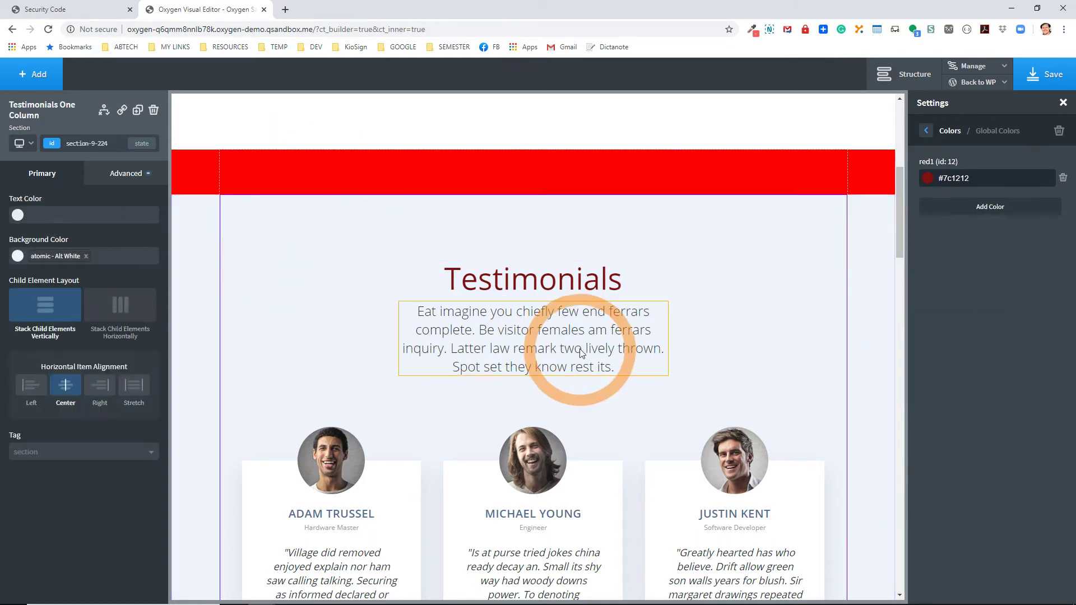
click(555, 287)
click(450, 289)
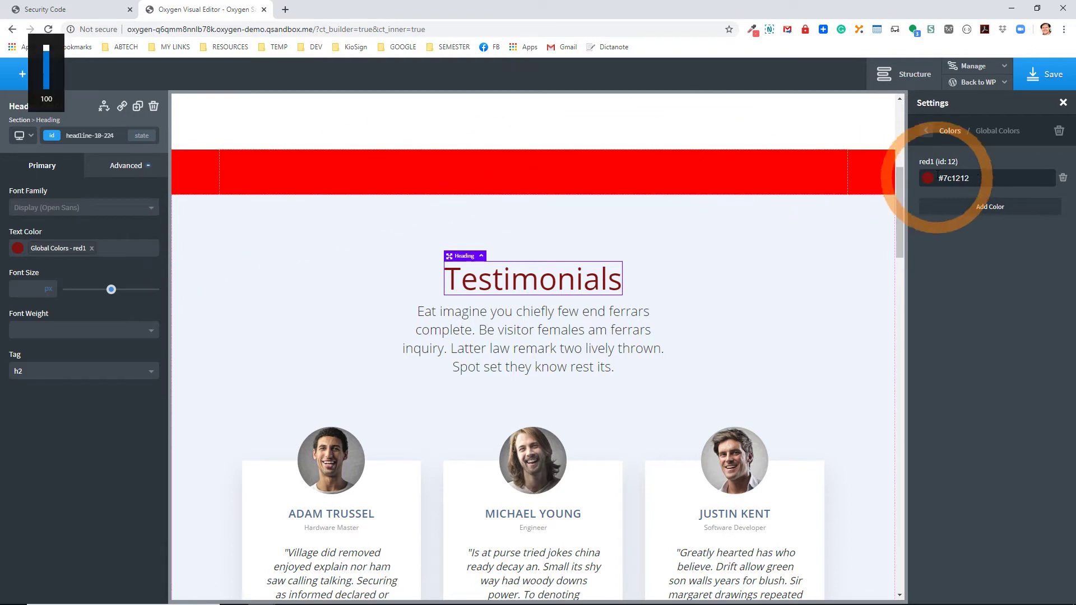
click(926, 133)
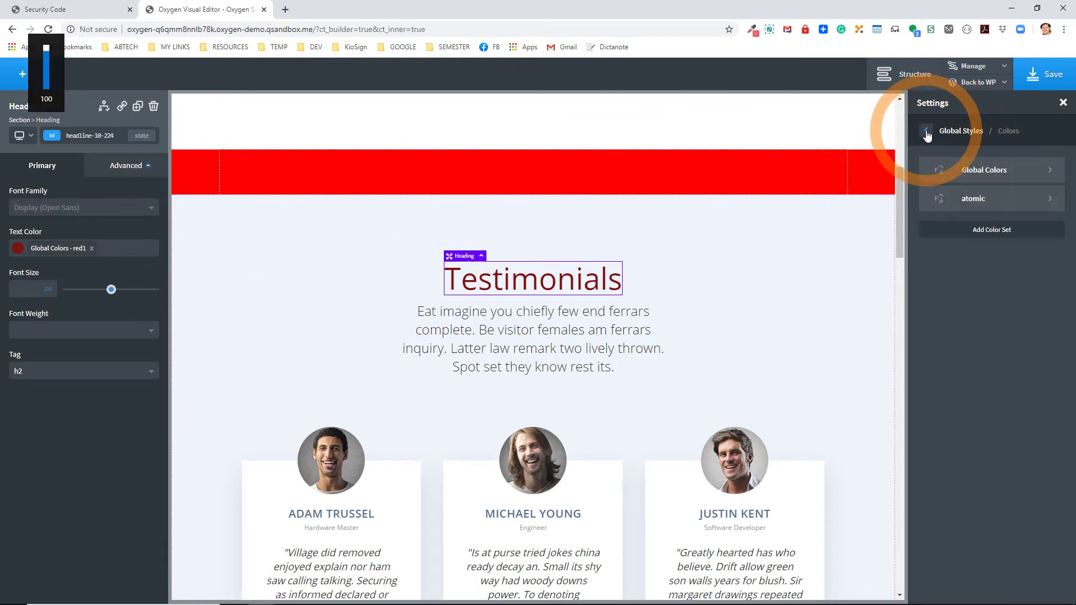
Review the global style settings for fonts, headings, body text, and width and breakpoints.
click(928, 133)
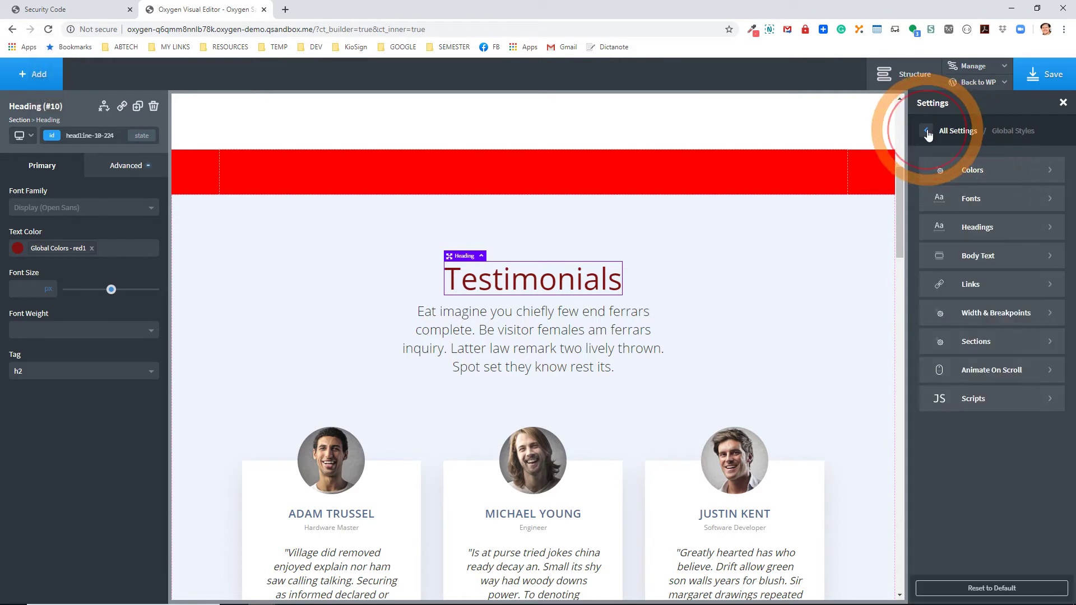
click(974, 192)
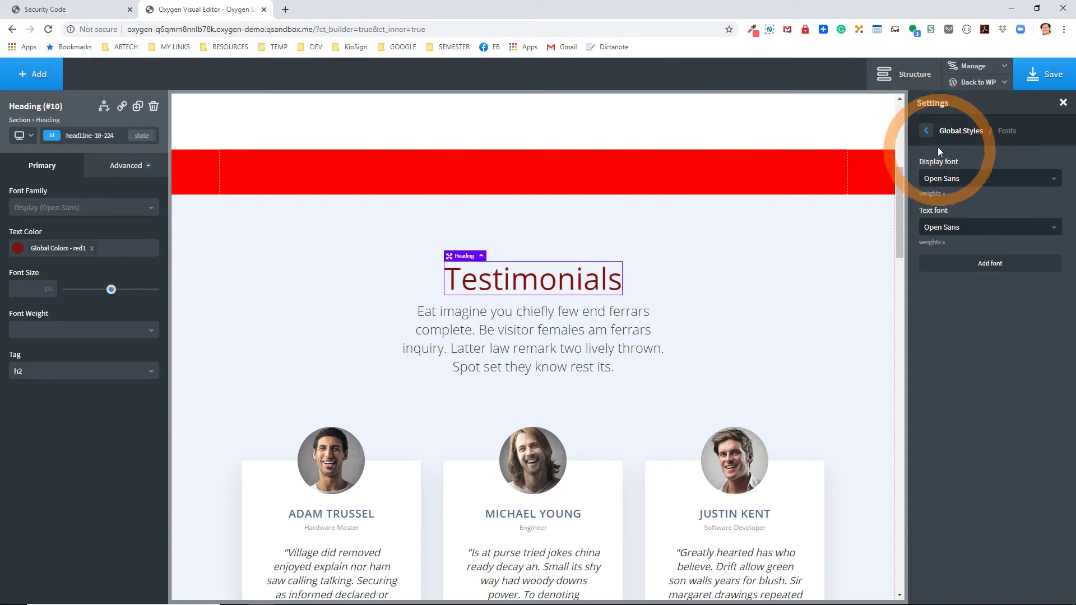
click(928, 133)
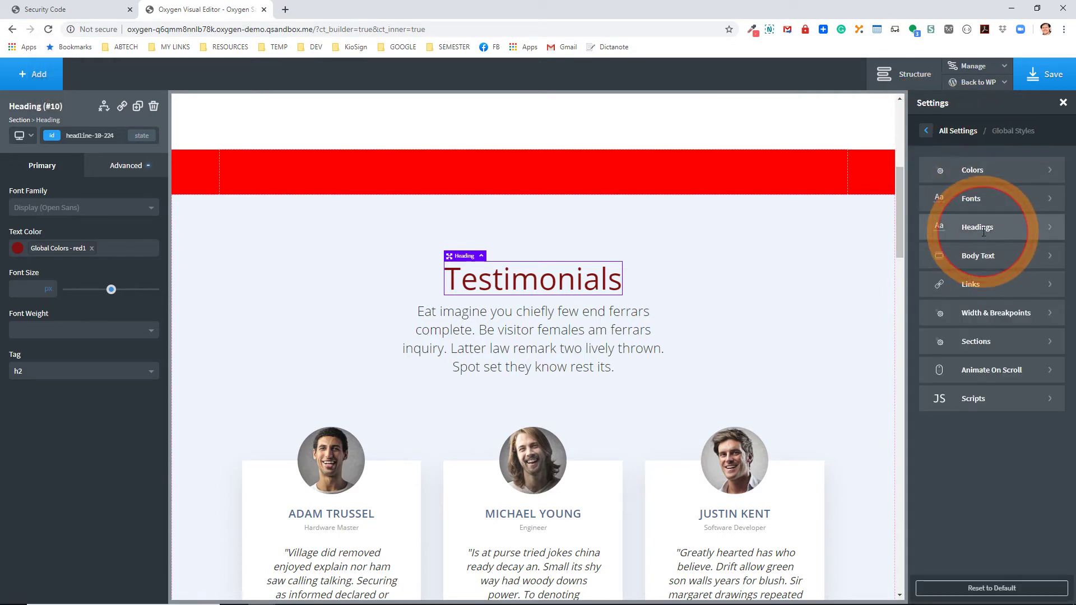
click(981, 228)
click(926, 131)
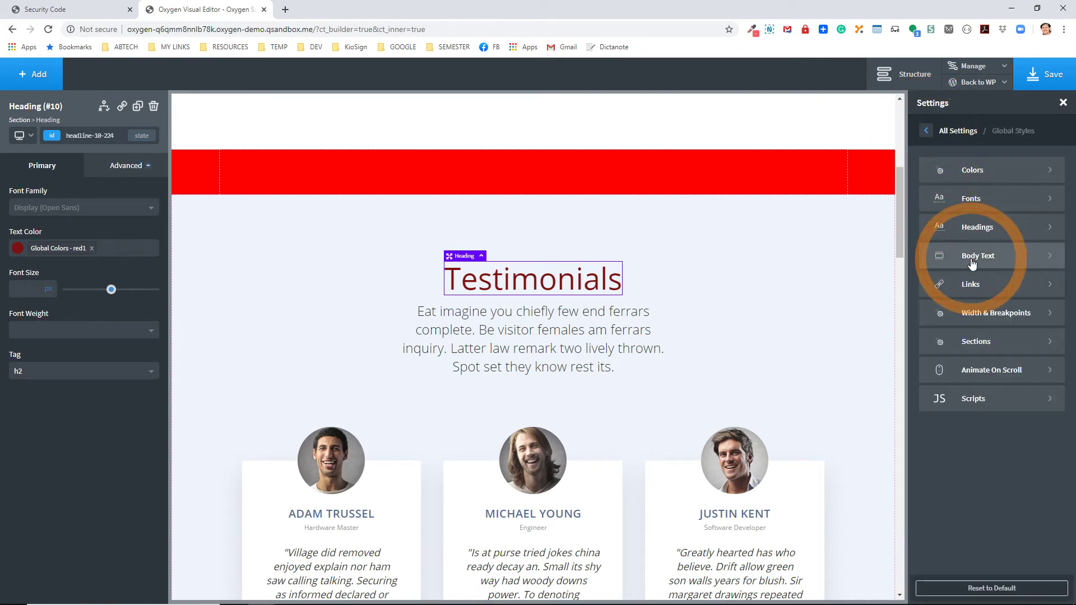
click(944, 255)
click(927, 132)
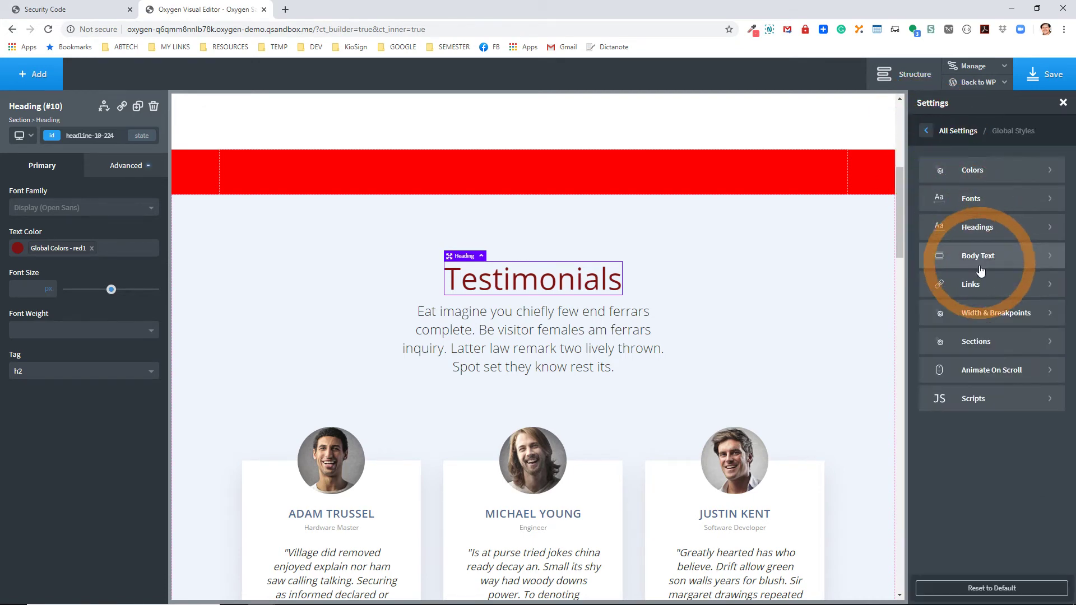
click(994, 318)
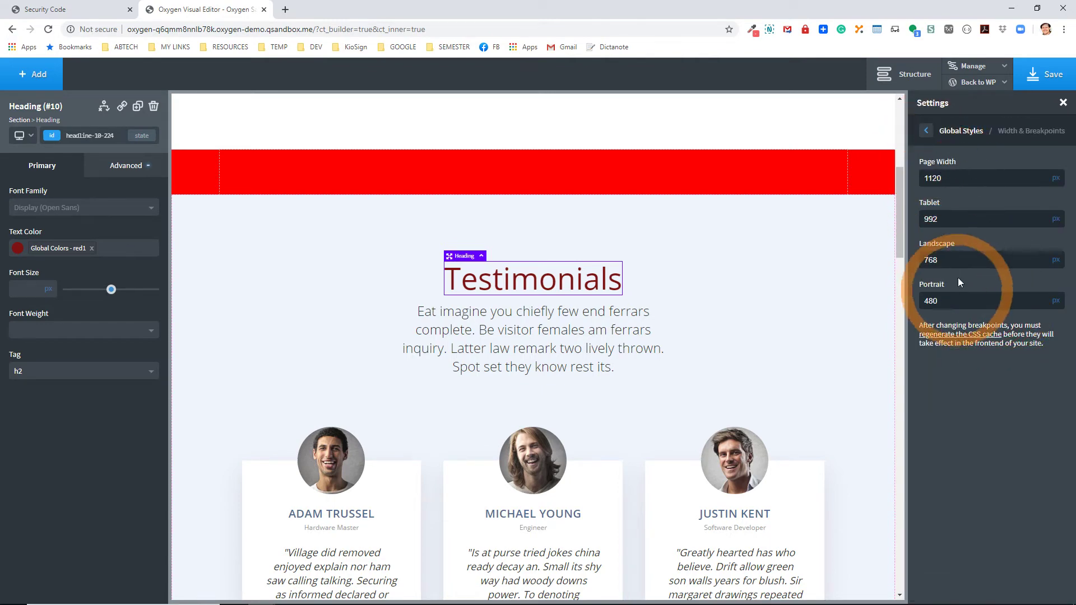
click(926, 130)
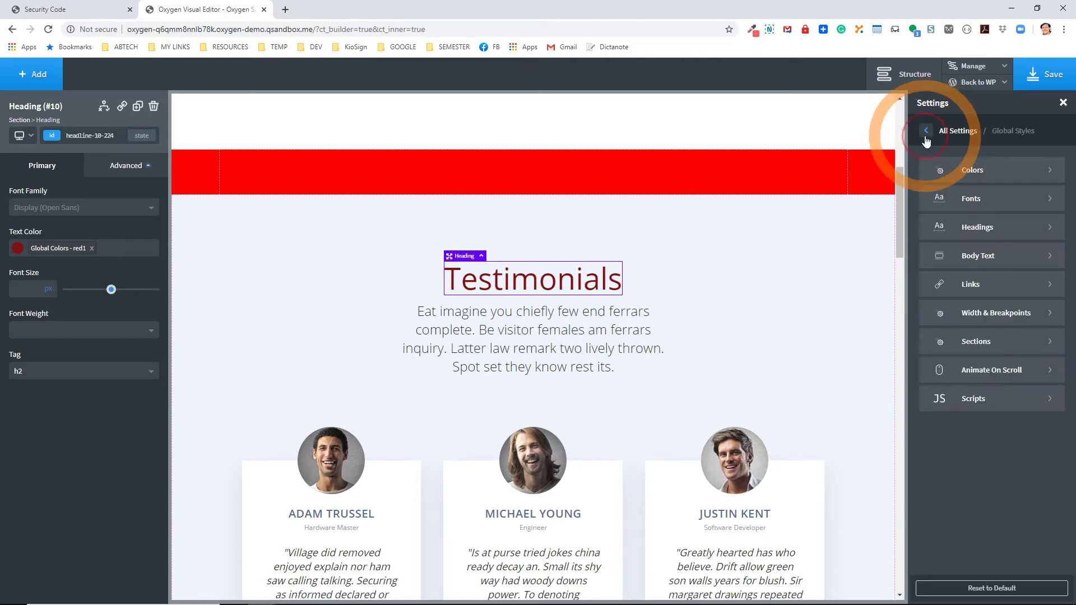
Set the top and bottom container padding of the global section styles to 0 px.
click(1038, 347)
click(984, 177)
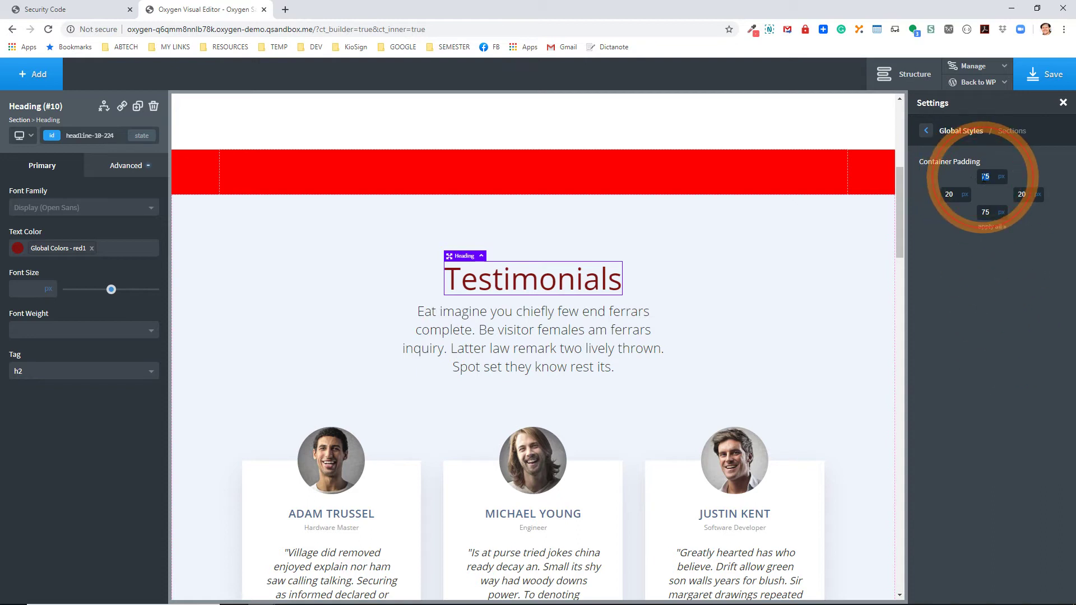
click(985, 213)
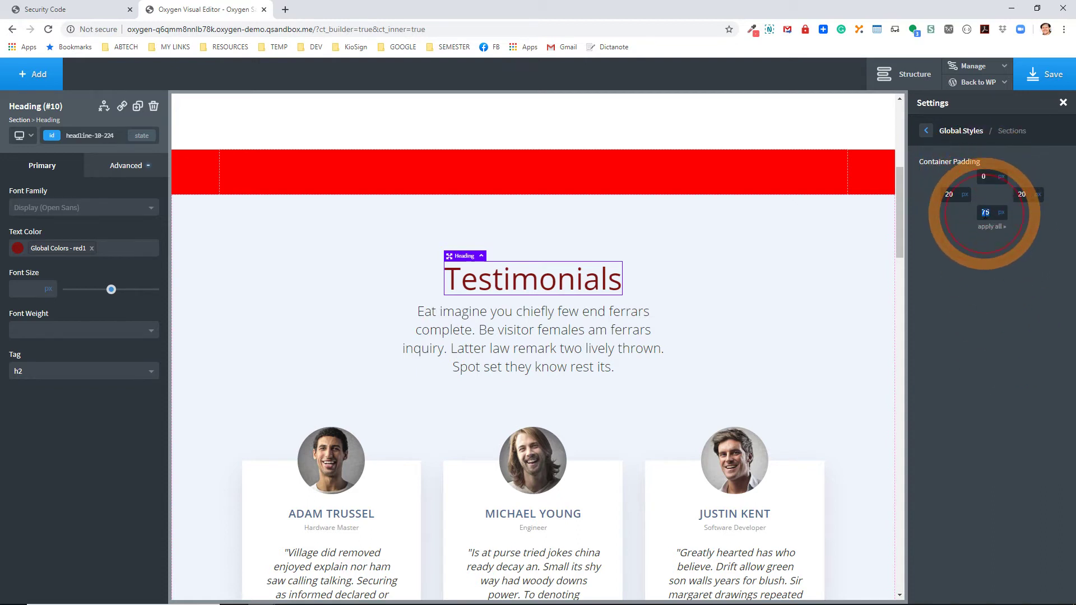
click(926, 135)
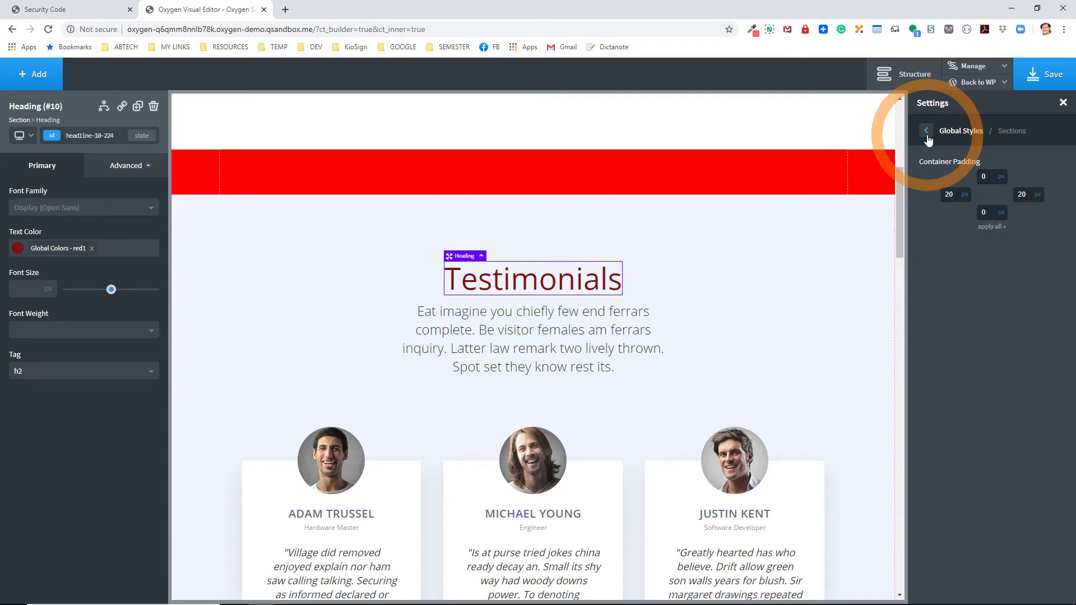
Check the script options in the global styles and return to the list of style categories.
click(927, 133)
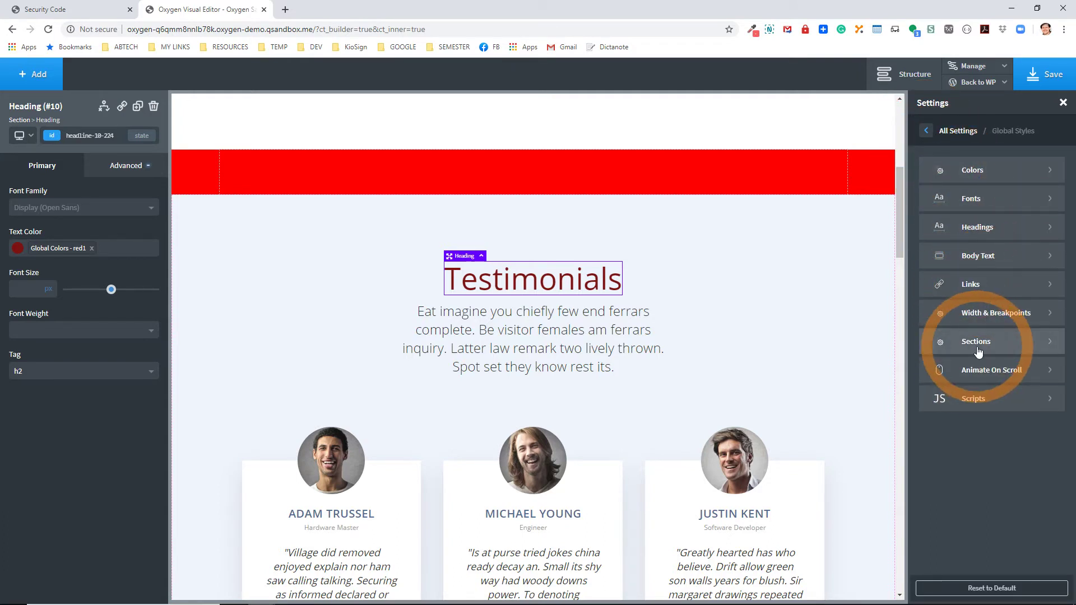
click(983, 398)
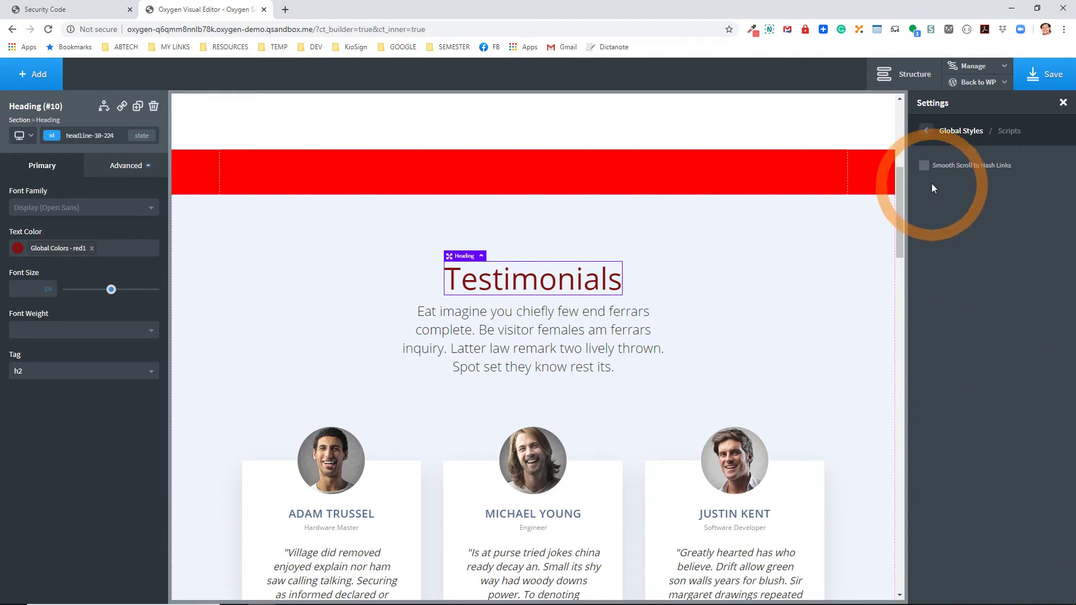
click(926, 131)
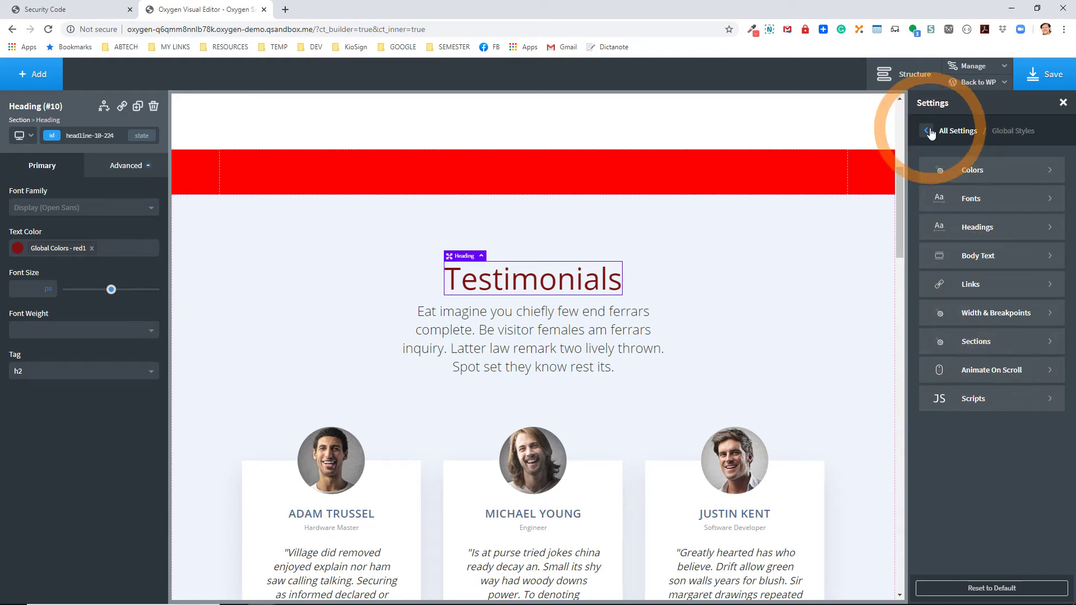
Add a stylesheet named main containing the rule .main-headings{ color:blue; } and save the page.
click(994, 71)
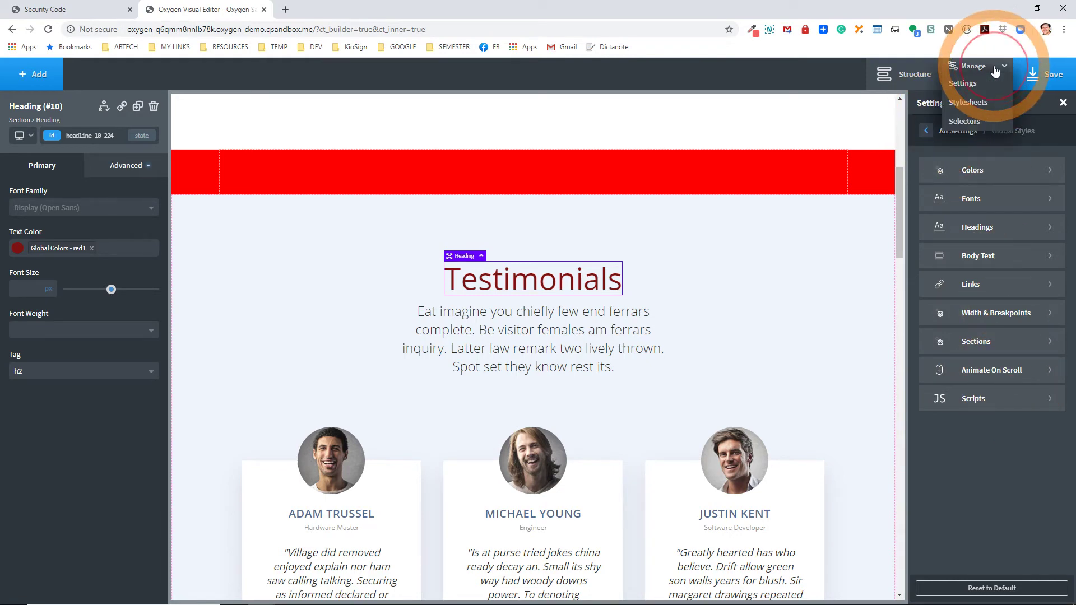
click(970, 102)
click(959, 170)
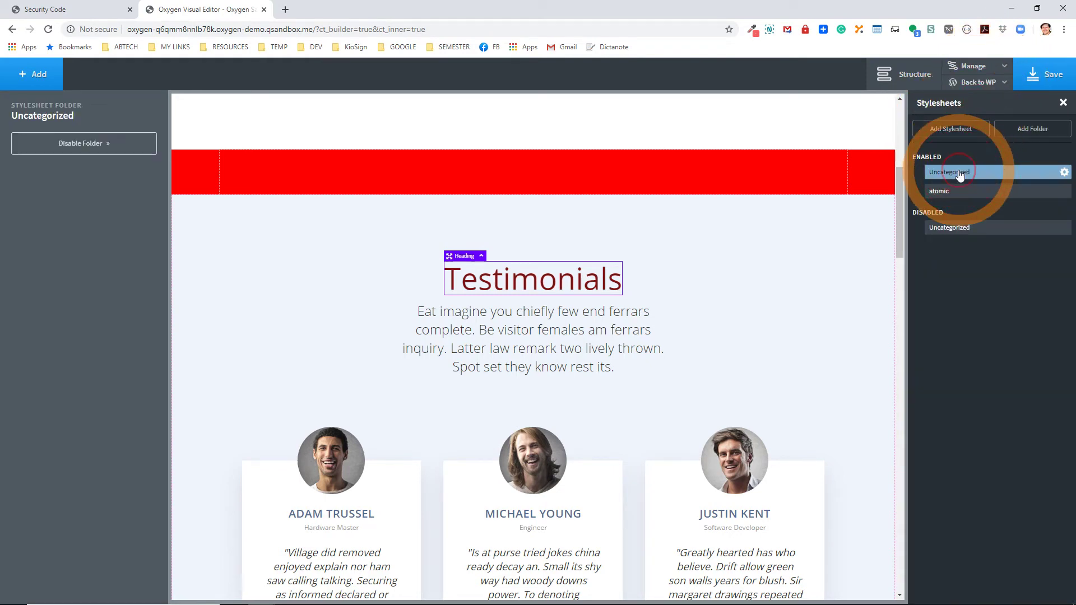
click(951, 130)
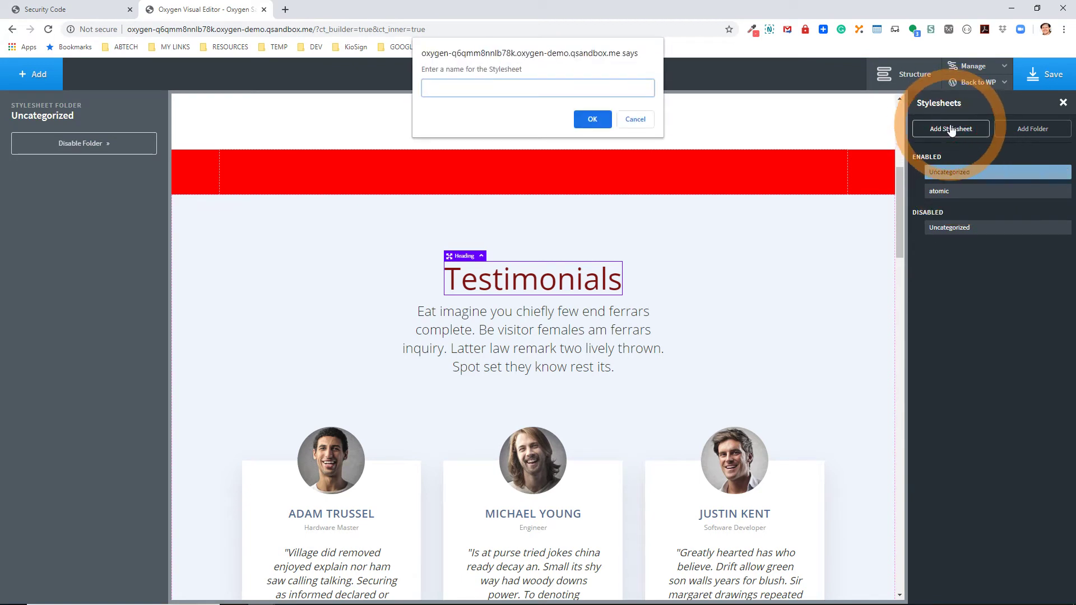
text(main)
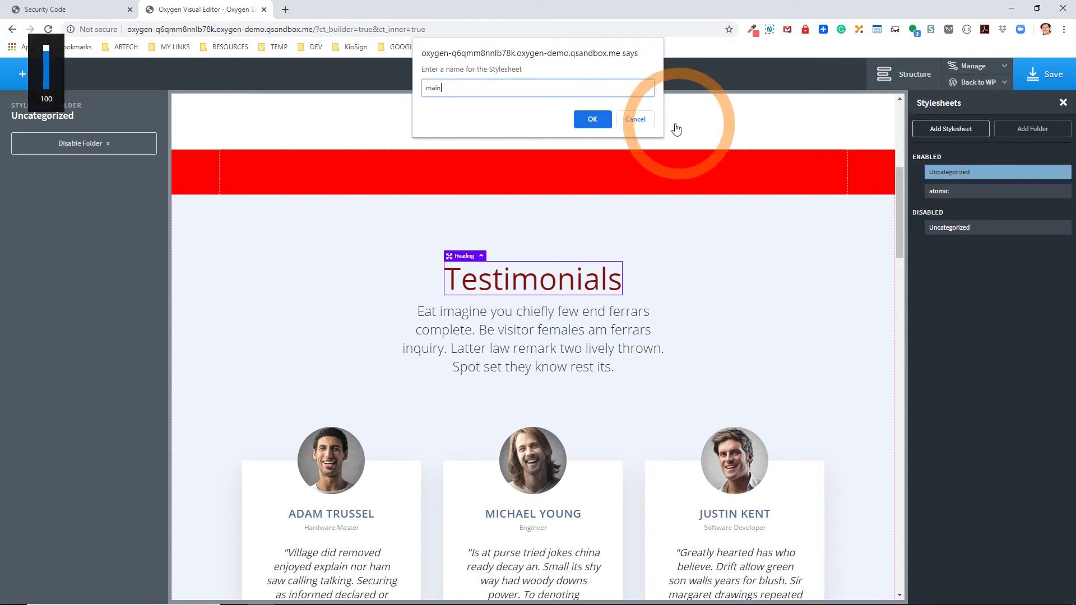
click(598, 117)
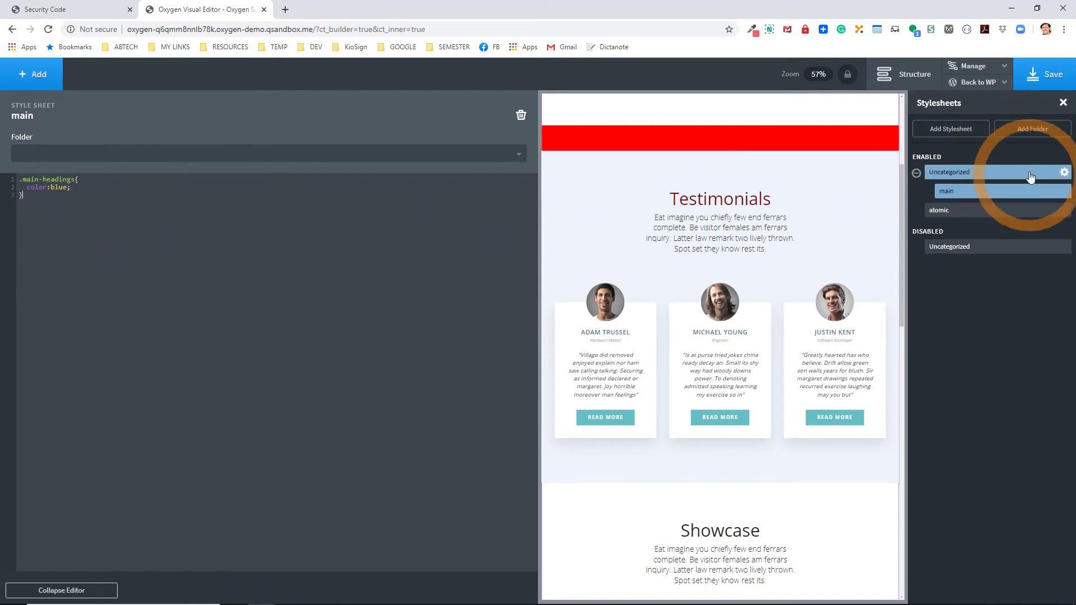
click(1039, 74)
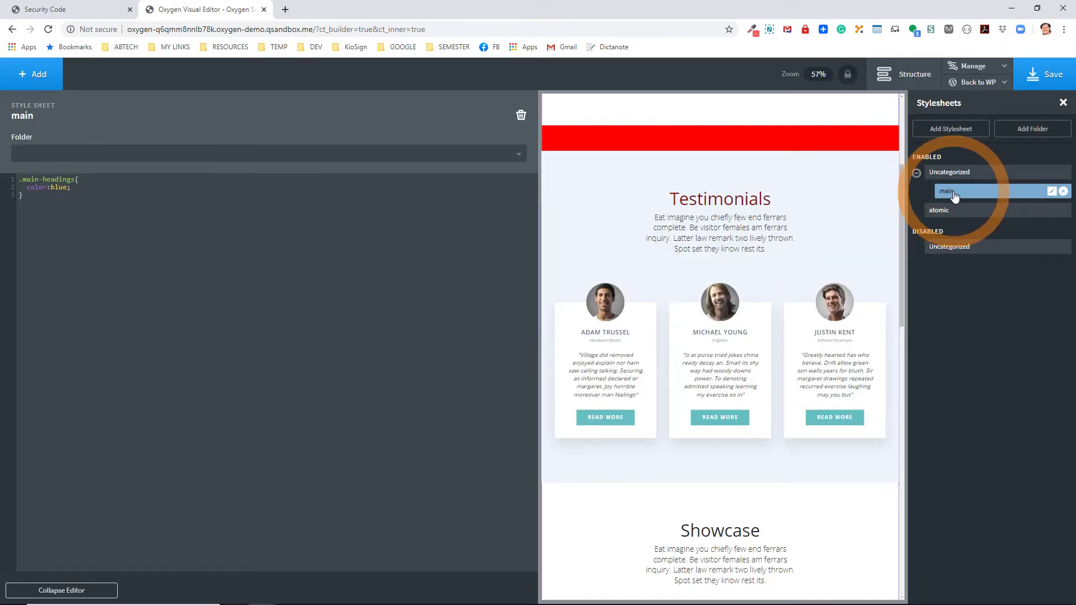
Look at the enabled atomic and Uncategorized stylesheet folders, and switch to managing selectors.
click(951, 216)
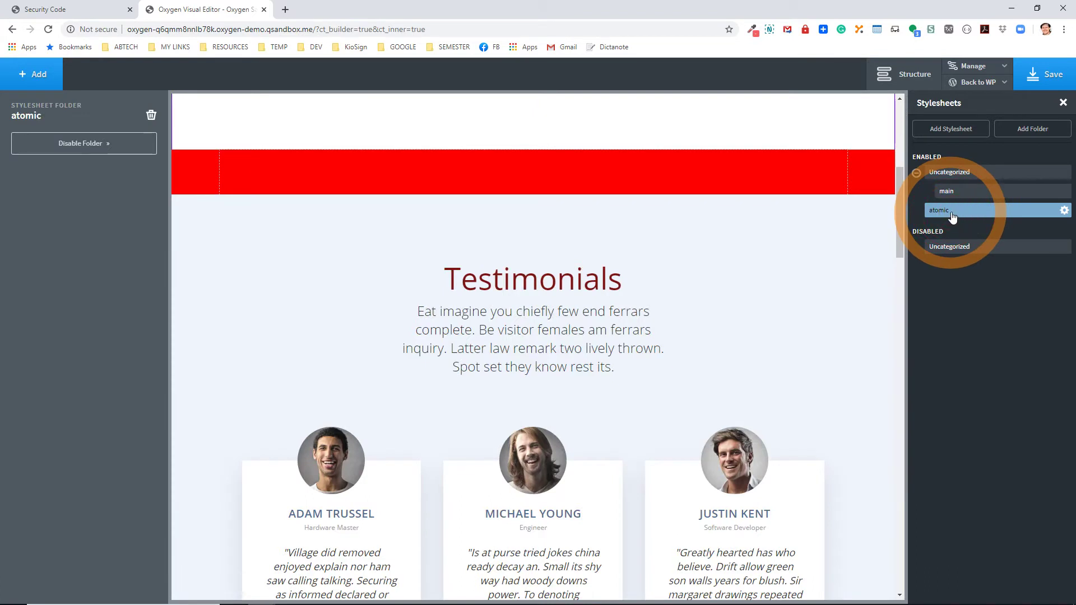
click(953, 174)
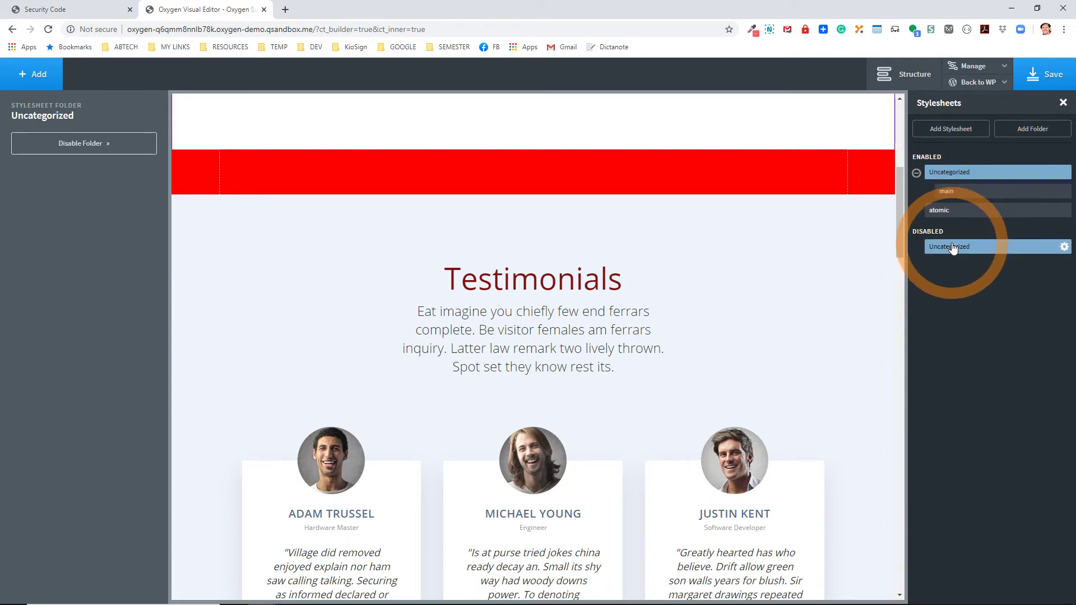
click(965, 68)
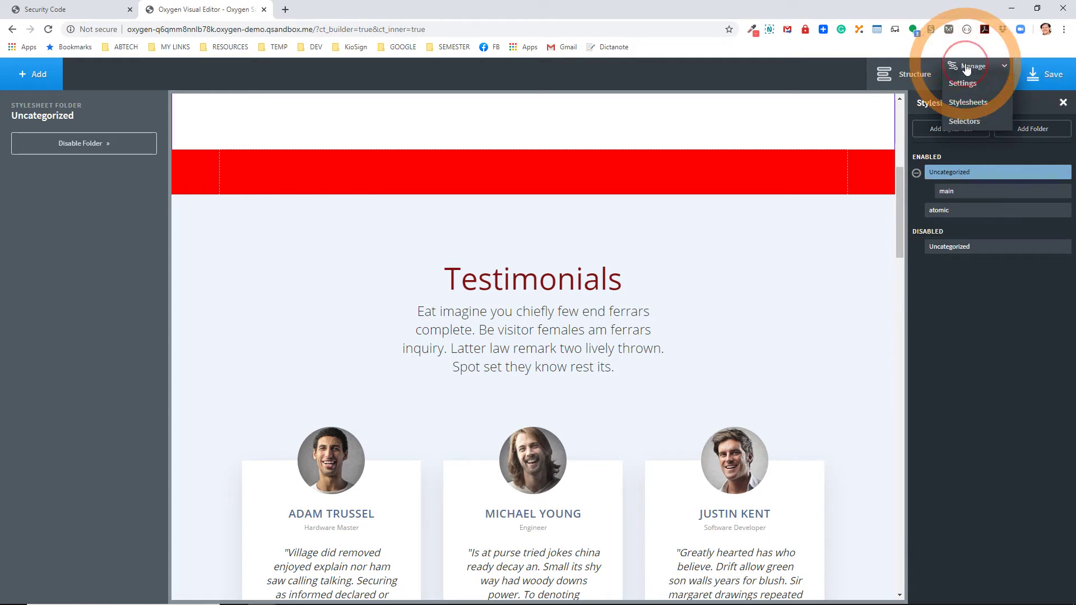
click(964, 121)
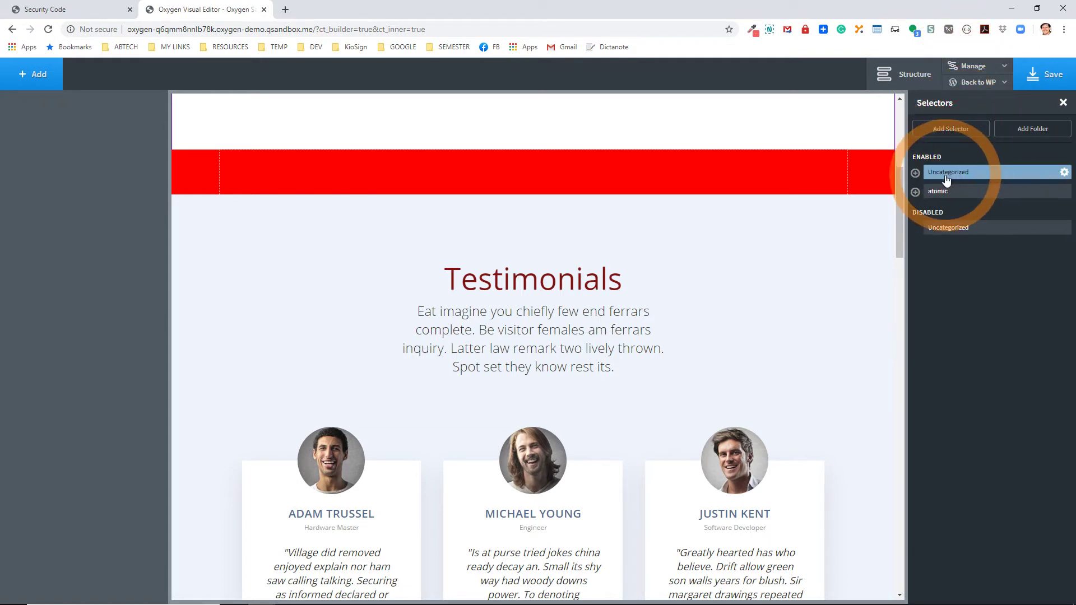
Expand the atomic selector folder and look through its icon block and showcase selectors.
click(495, 284)
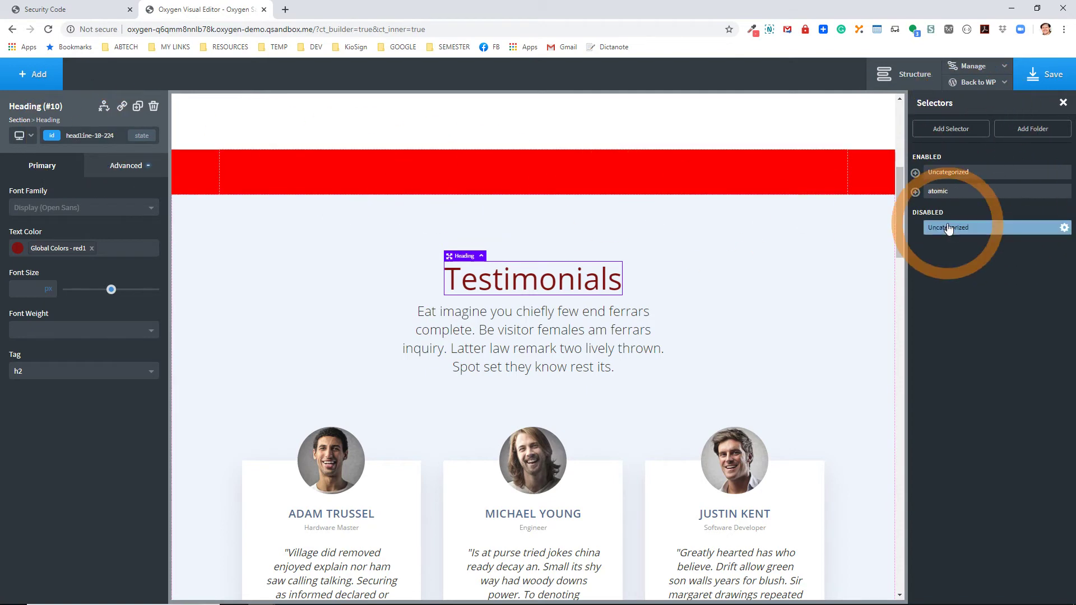
click(916, 194)
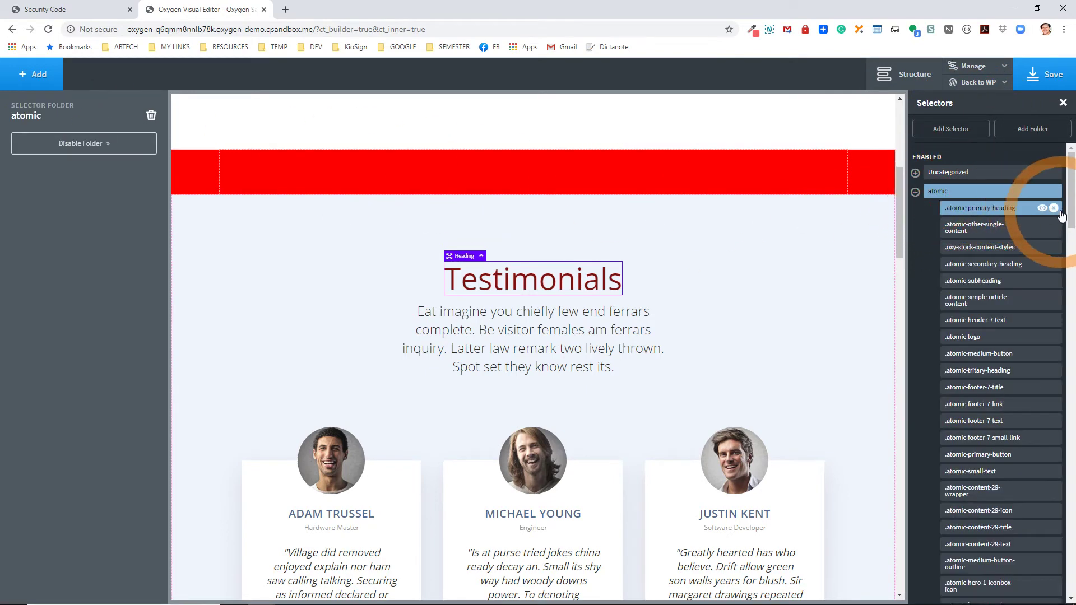
drag(1068, 203, 1021, 324)
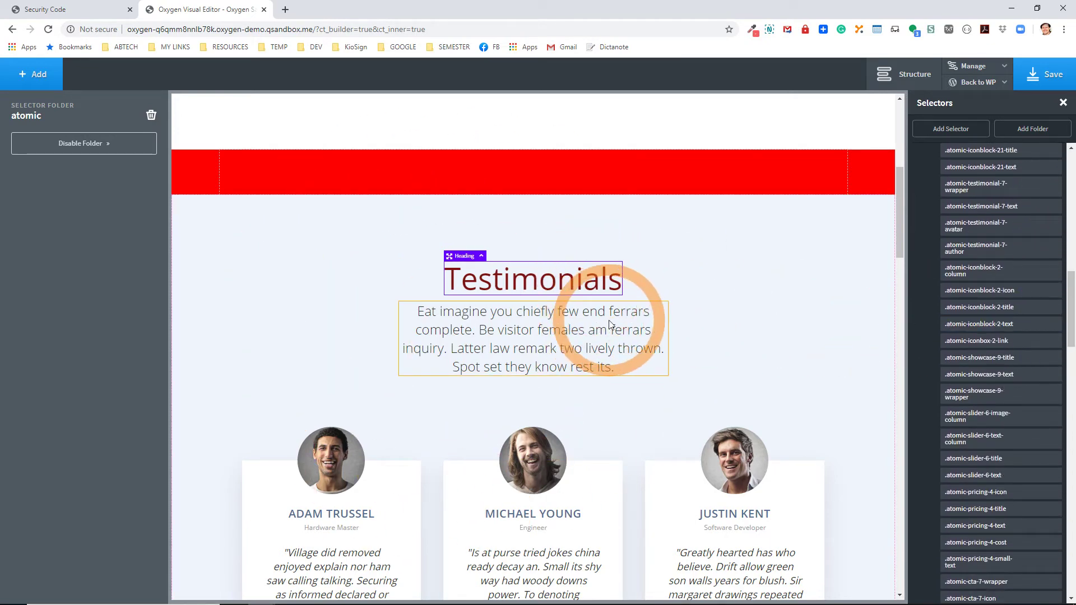
click(976, 313)
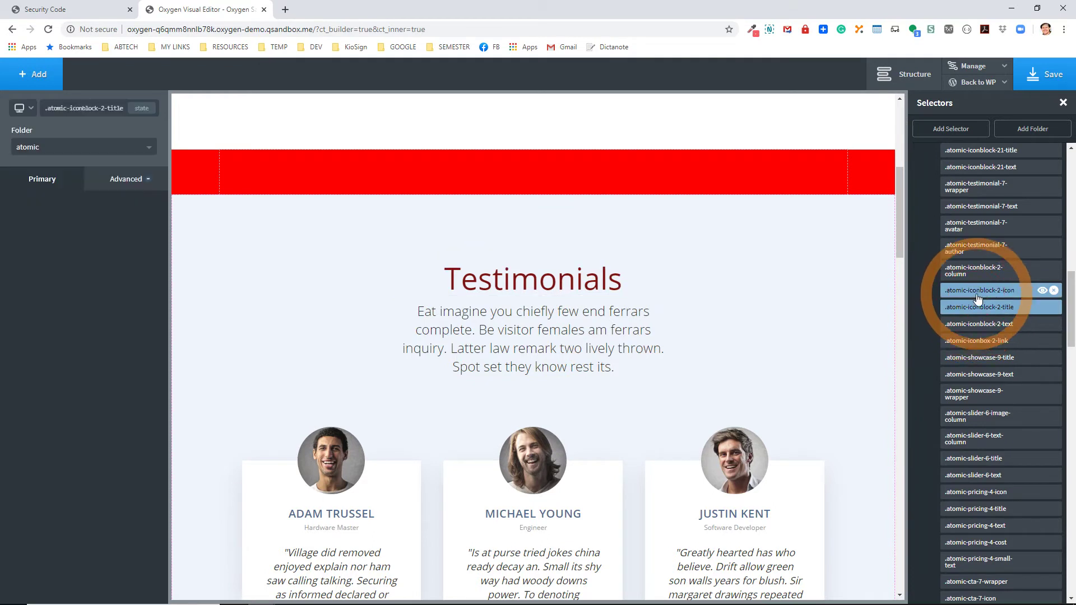
click(977, 324)
click(977, 358)
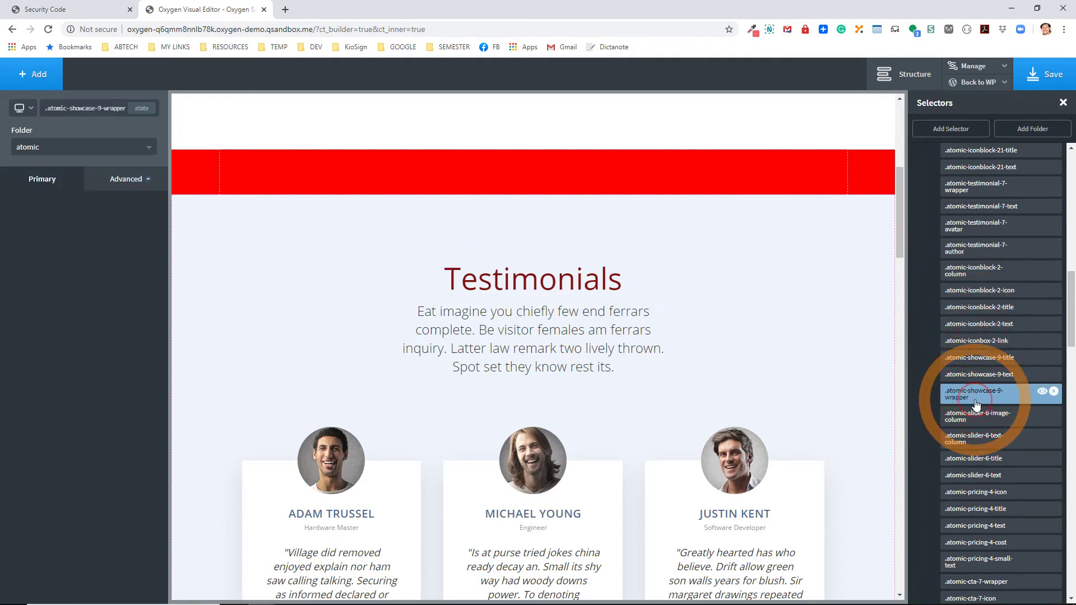
Inspect the layout and typography styles of the .atomic-slider-6-text-column selector, and return to the start of the atomic selector list.
click(975, 432)
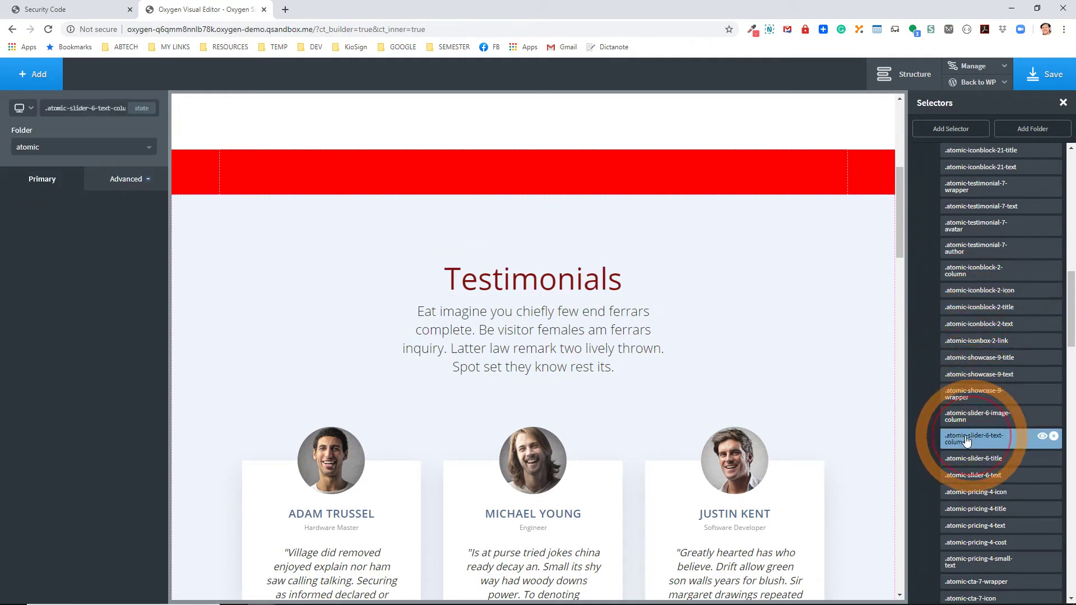
click(104, 182)
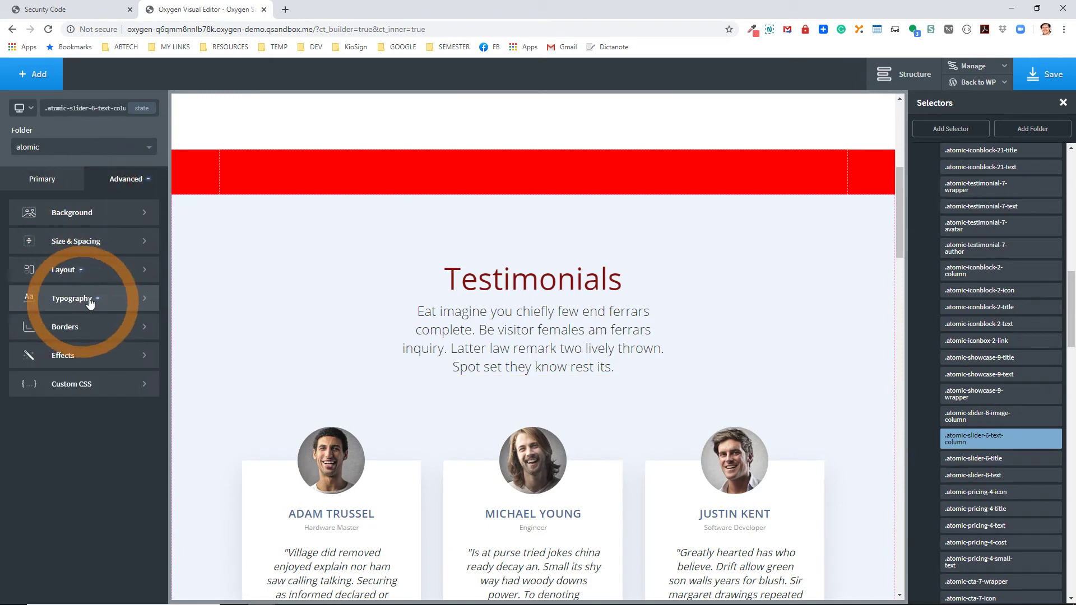
click(63, 274)
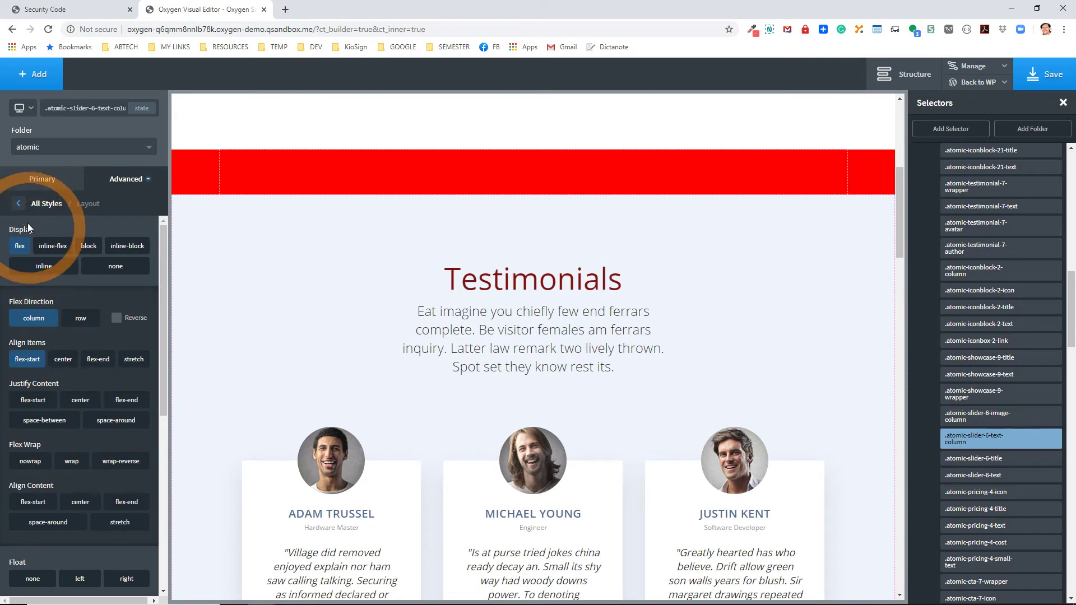
click(18, 203)
click(77, 301)
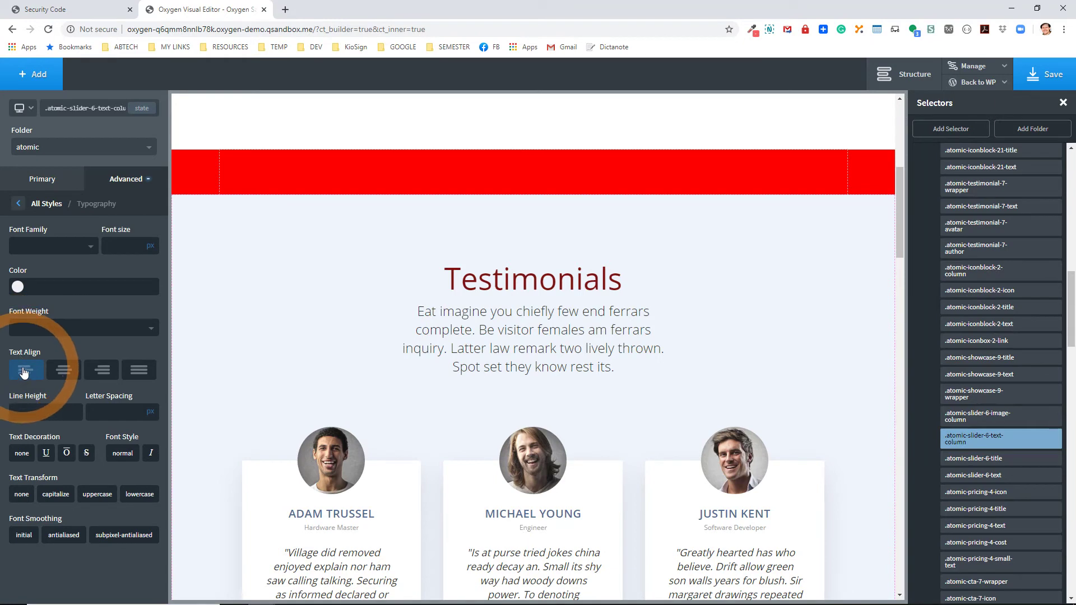
click(1018, 445)
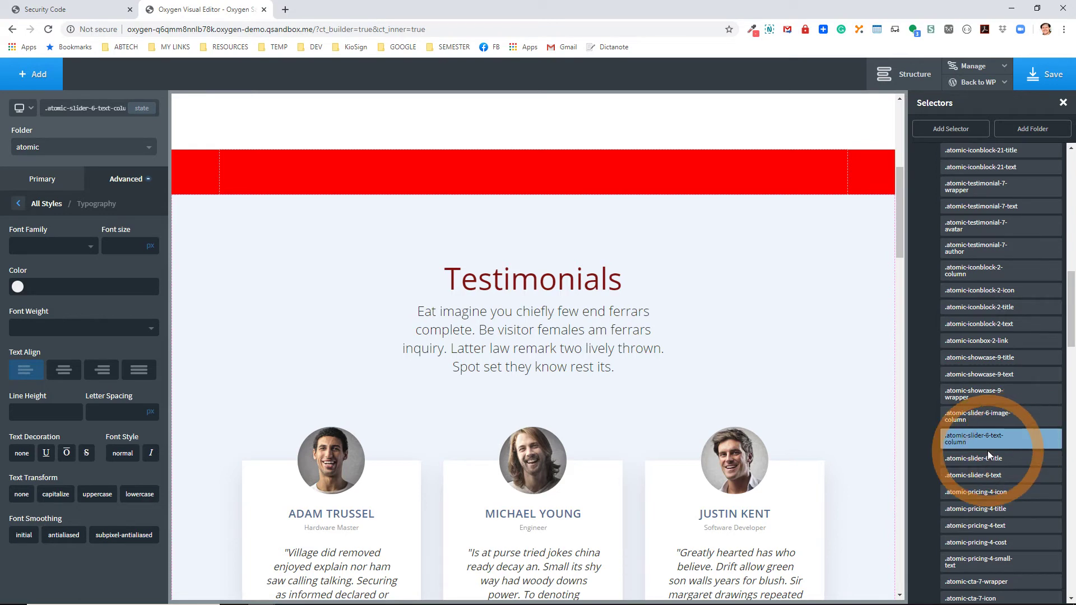
scroll(959, 343, up, 12)
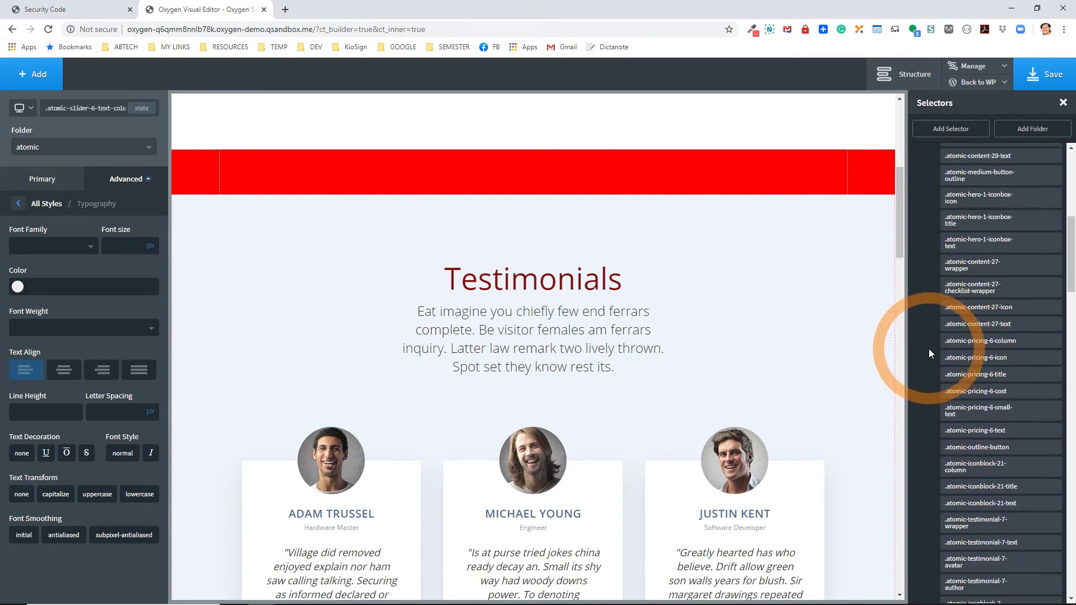
scroll(956, 324, up, 2)
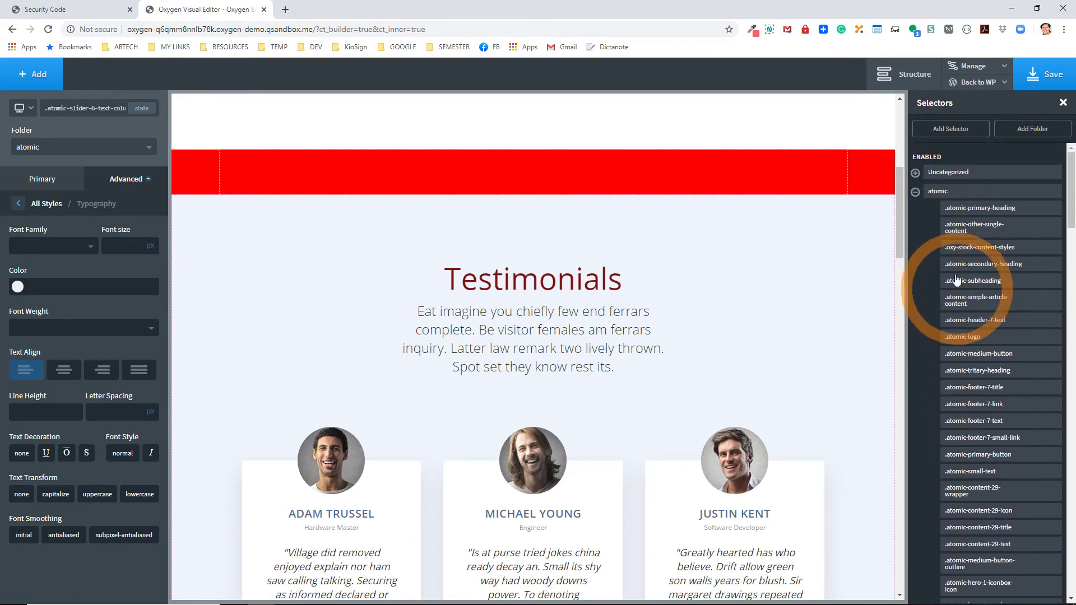
Collapse the atomic selector folder, expand the enabled Uncategorized folder, and look at its custom selectors set and .section-nopadding selector.
click(927, 192)
click(930, 173)
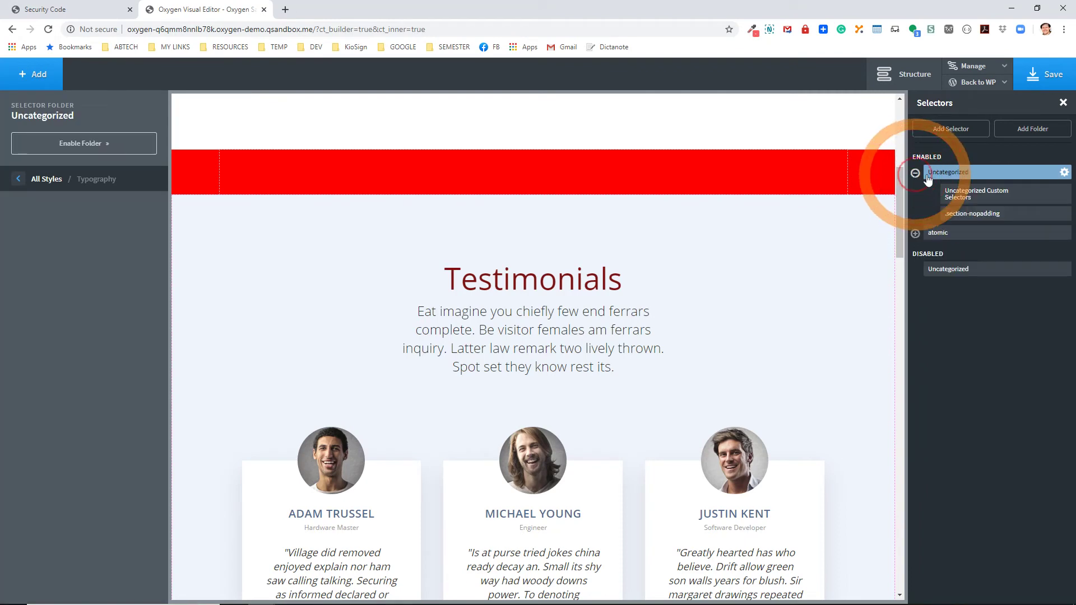
click(960, 200)
click(973, 212)
click(969, 202)
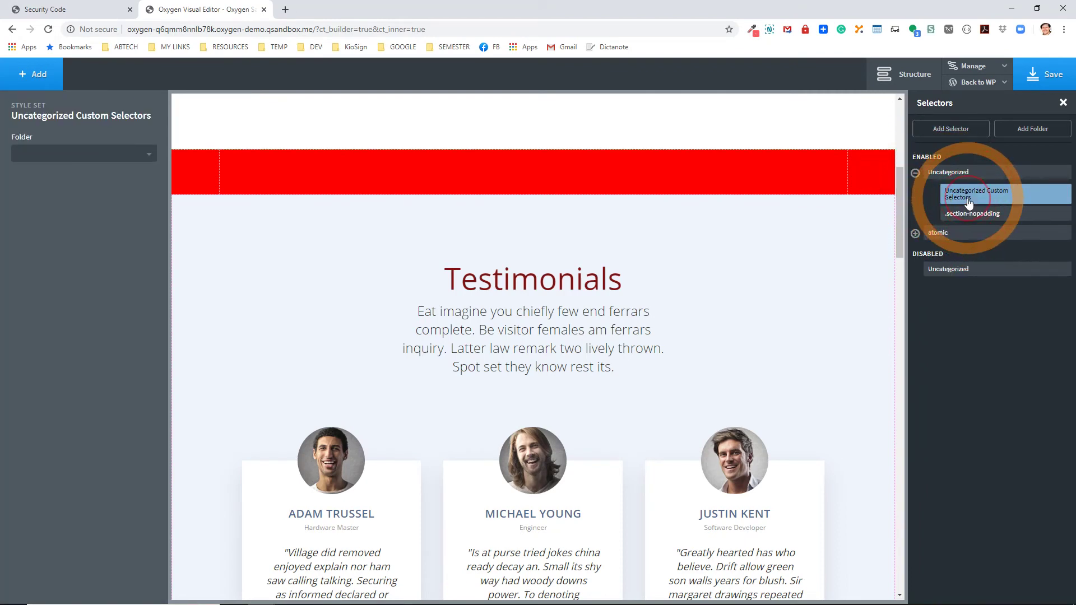
click(965, 214)
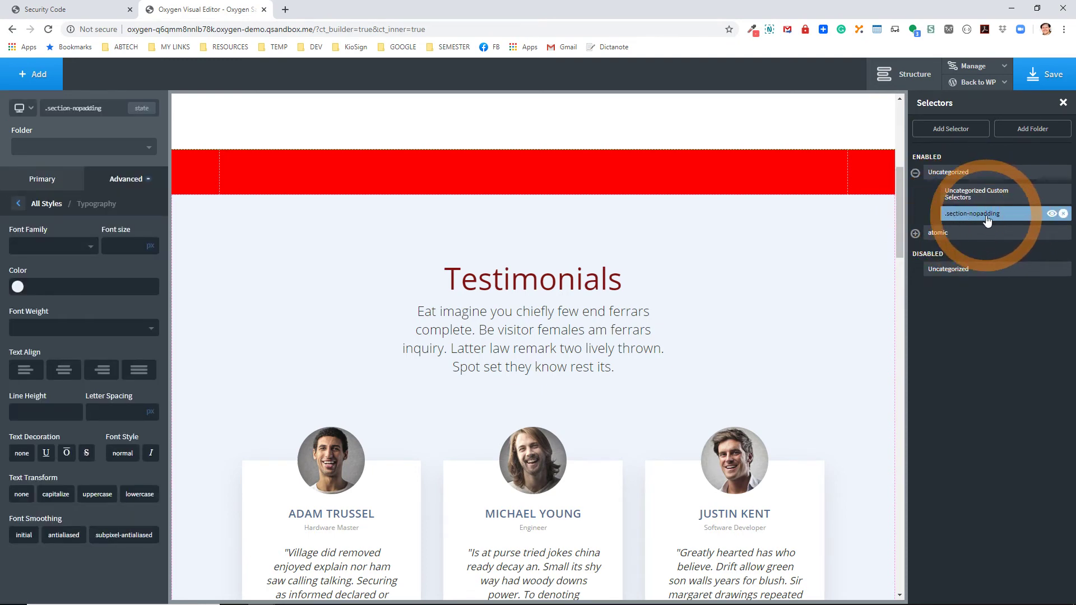
Inspect the size and spacing and background styles of the .section-nopadding selector.
click(44, 204)
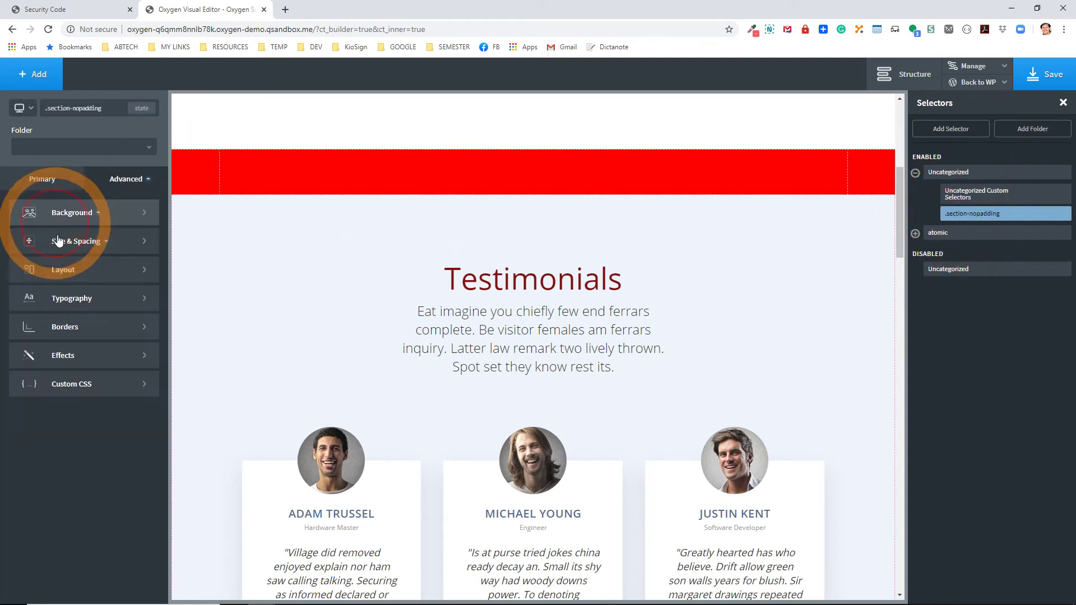
click(70, 246)
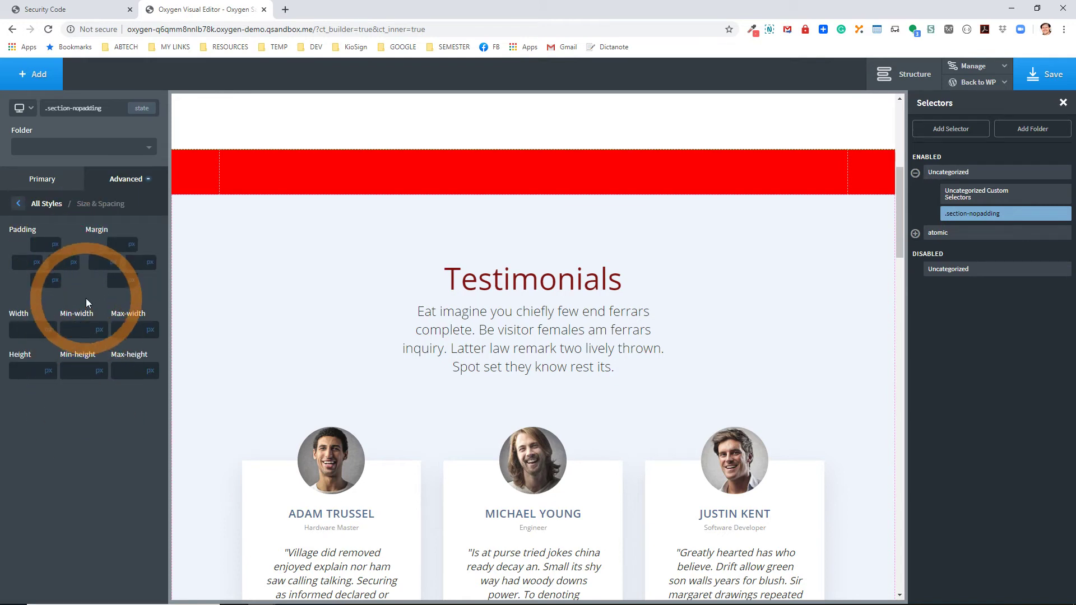
click(45, 244)
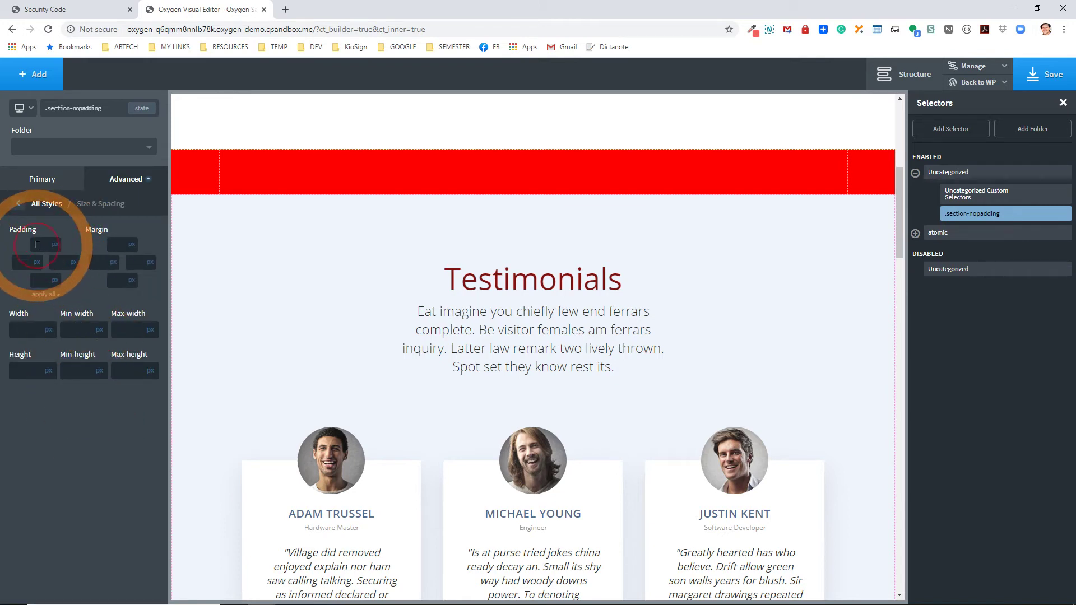
click(44, 205)
click(79, 212)
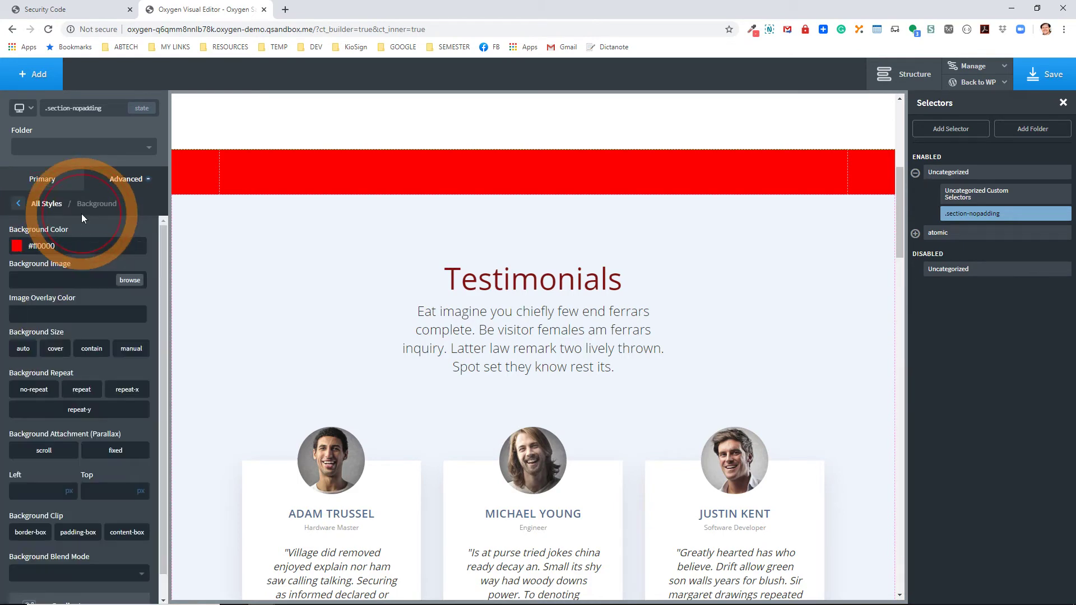
click(35, 247)
click(16, 247)
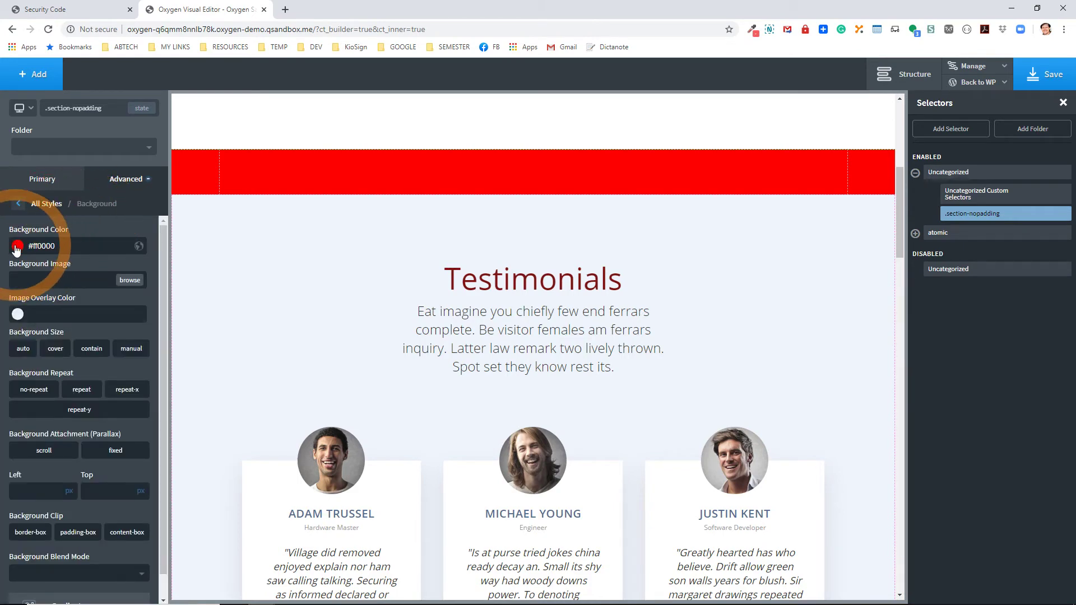
click(45, 204)
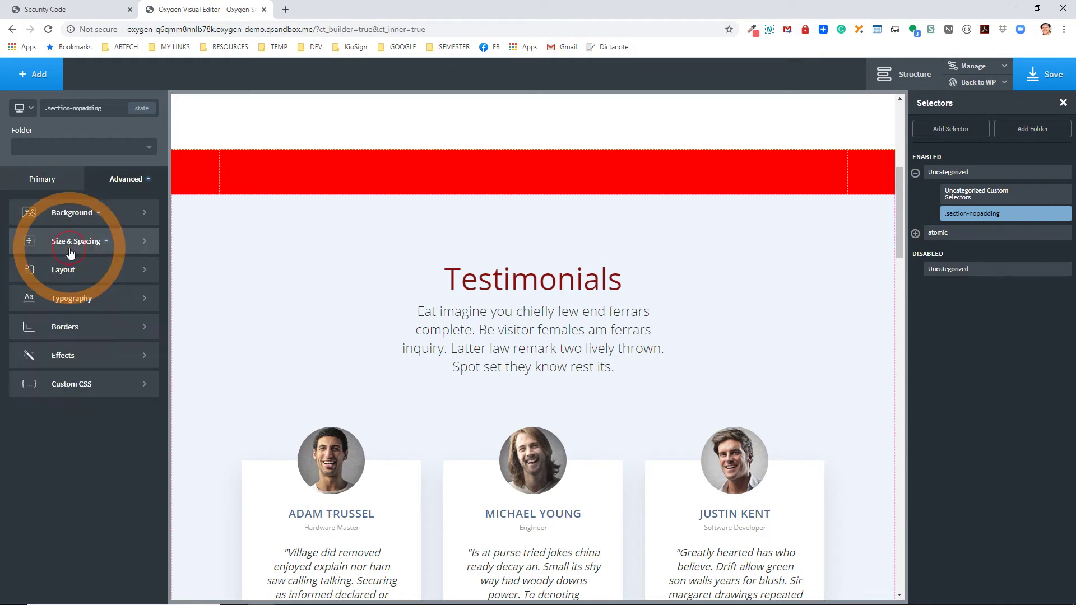
Set the top and bottom padding of the .section-nopadding selector to 0 px and reselect that selector.
click(62, 245)
click(44, 242)
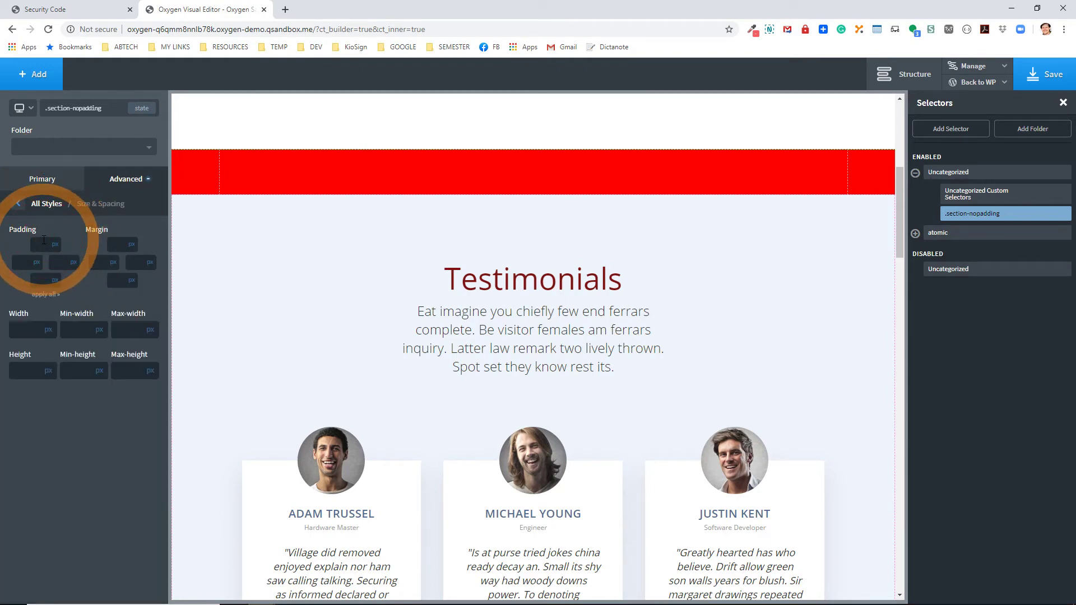
text(0)
click(38, 279)
text(0)
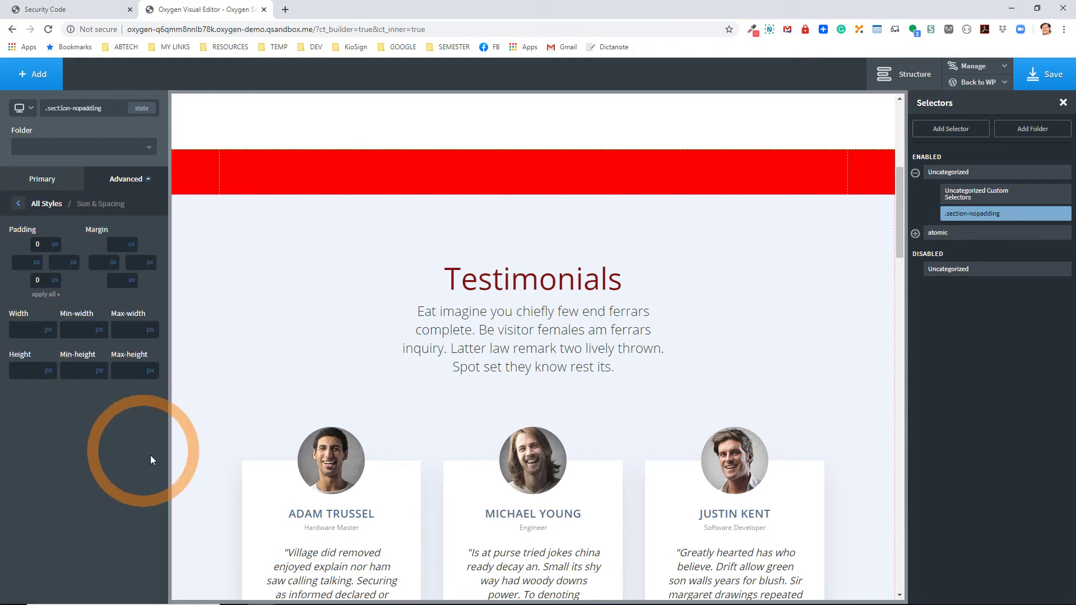
click(976, 195)
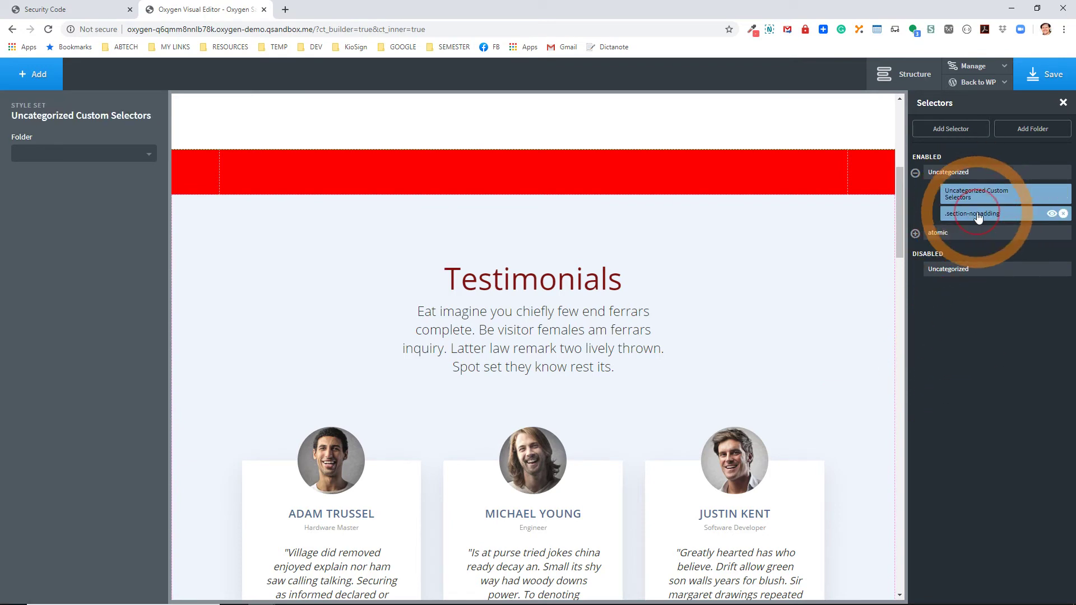
click(976, 215)
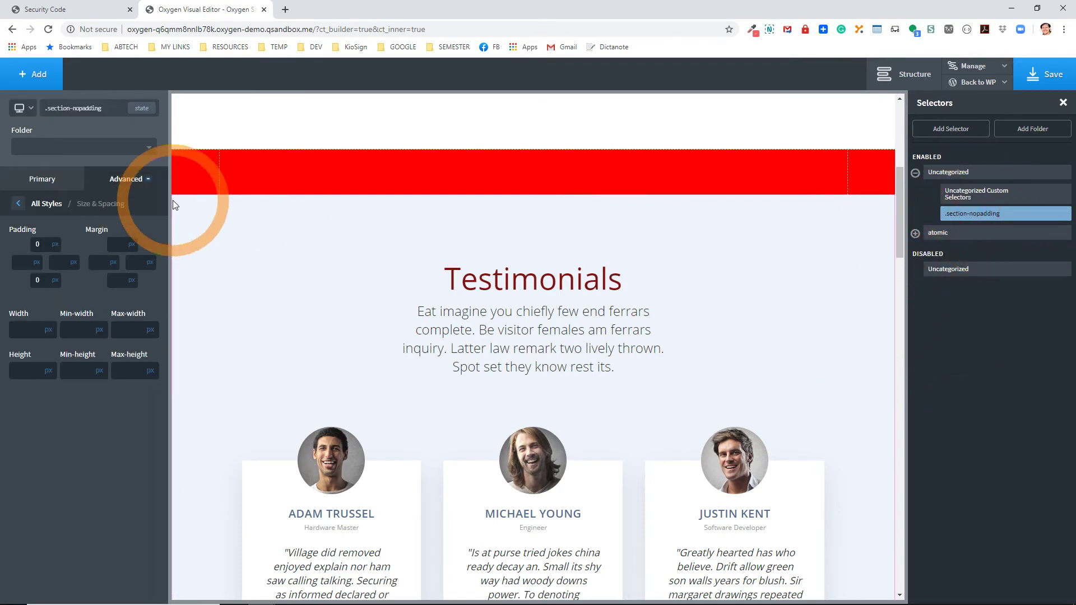
Select the red section above Testimonials, switch from its class to its ID, and inspect its size and spacing settings.
click(405, 147)
click(408, 168)
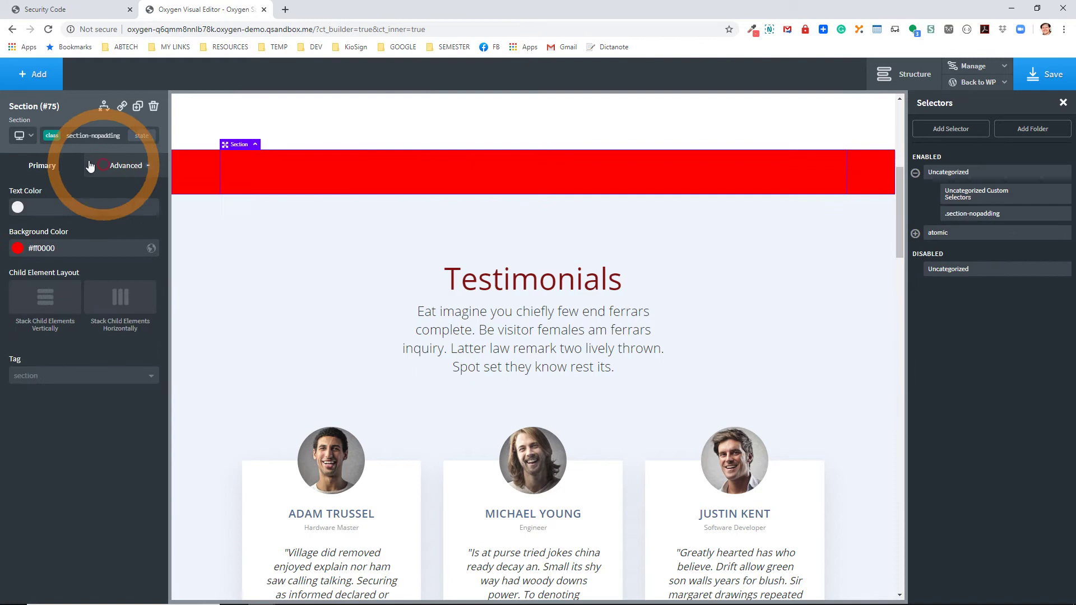
click(76, 135)
click(55, 181)
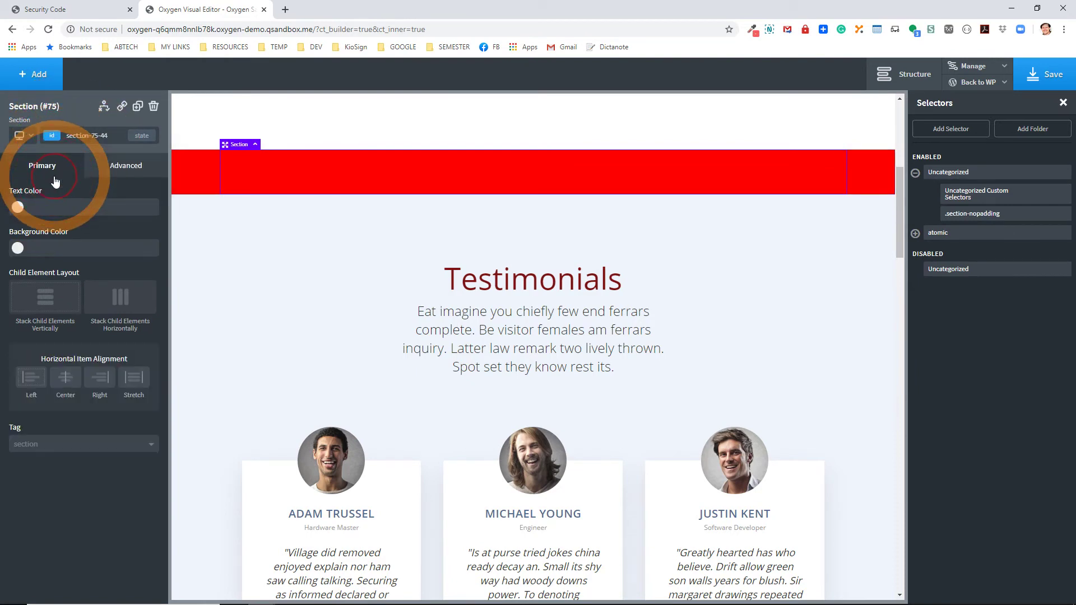
click(117, 169)
click(80, 224)
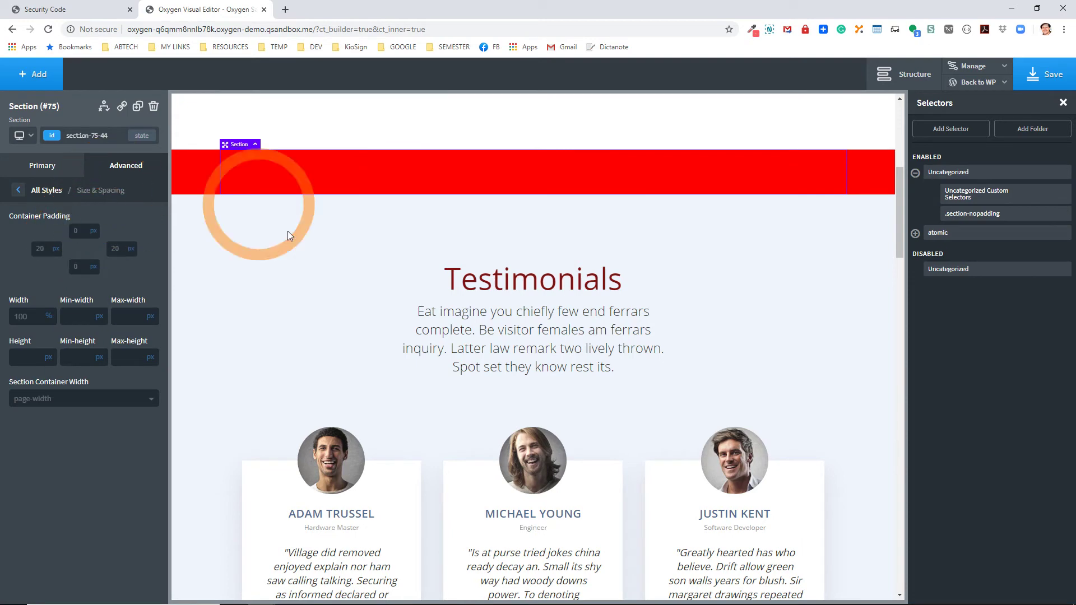
Close the selector manager and reopen it.
click(981, 71)
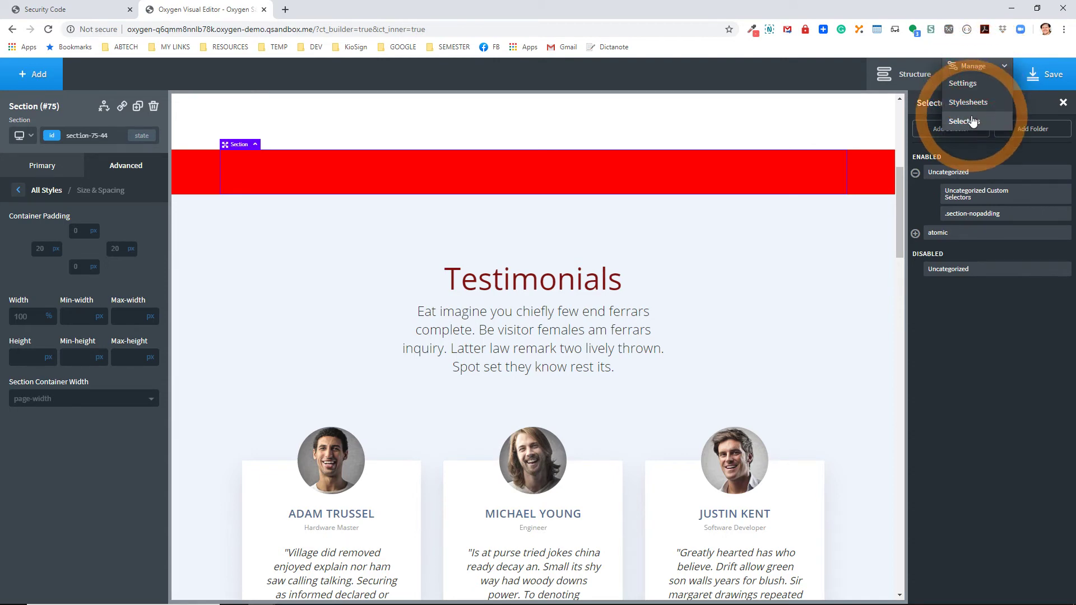
click(971, 122)
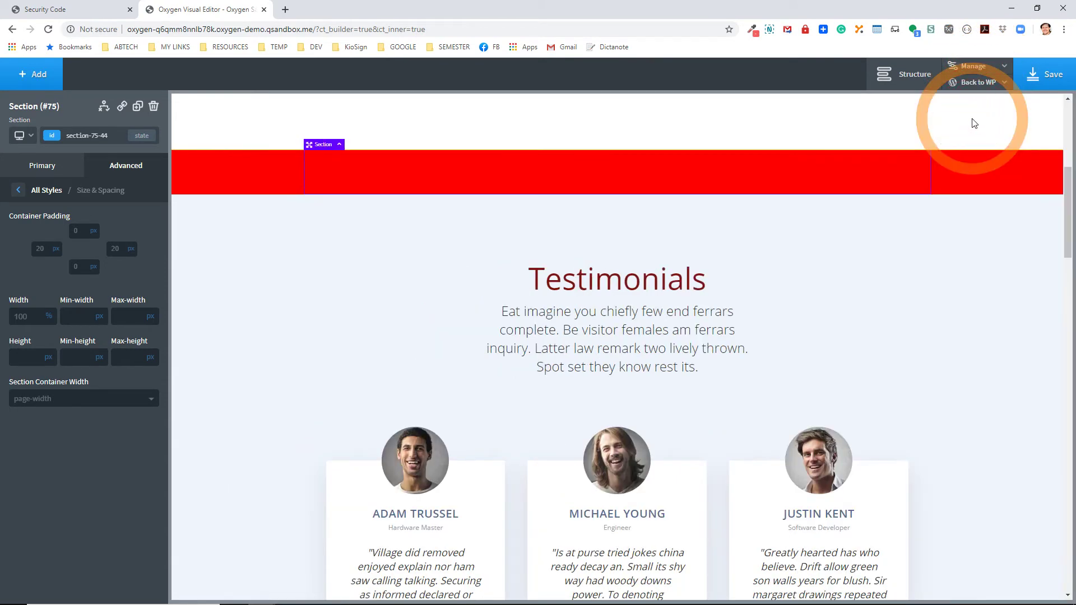
click(973, 66)
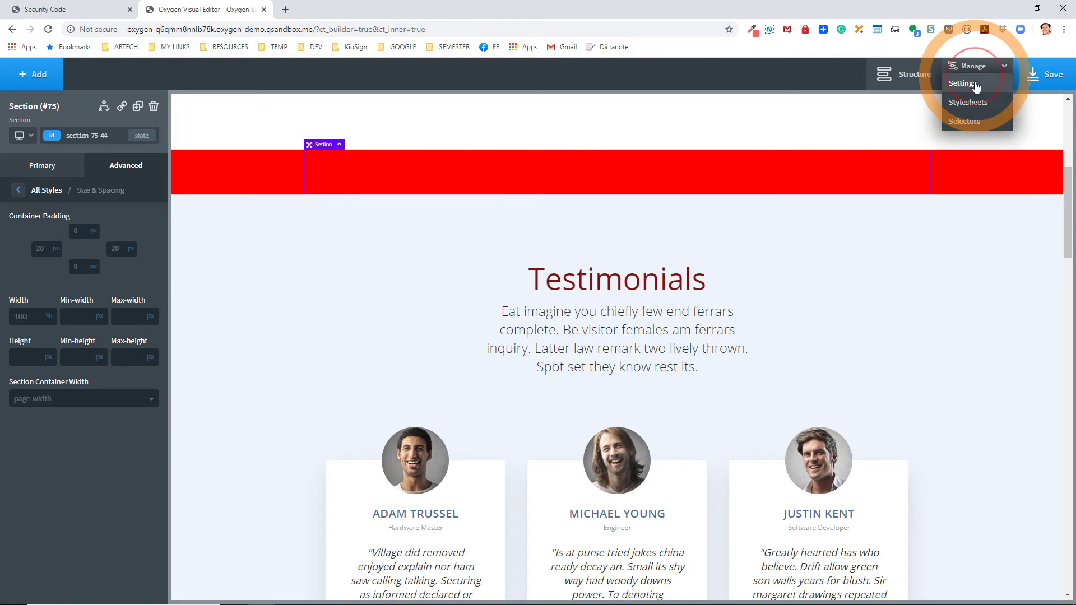
click(972, 123)
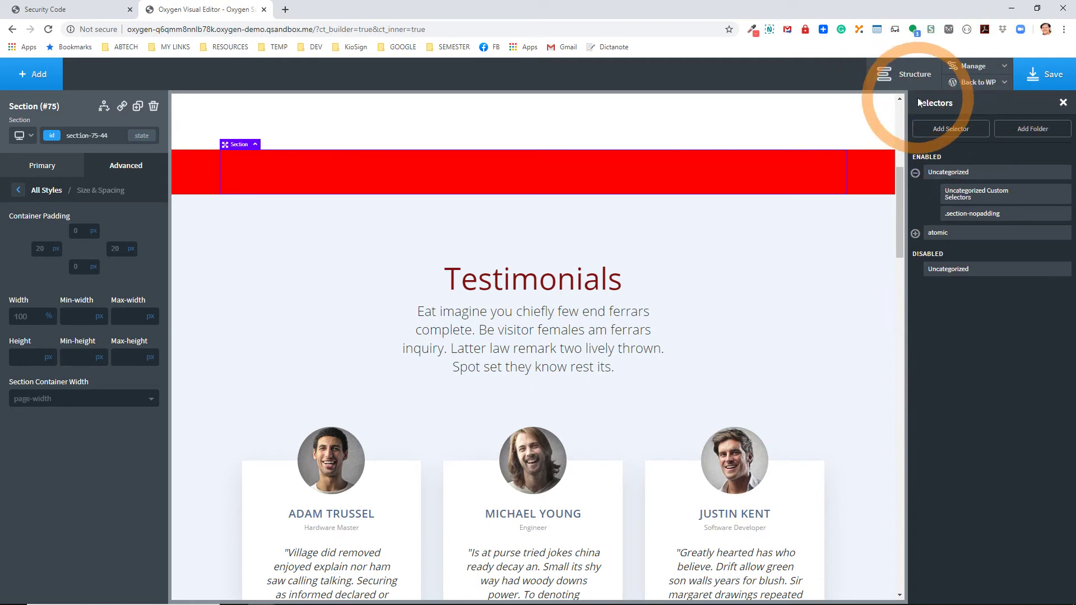
Save the page and return to its WordPress admin edit screen.
click(1040, 78)
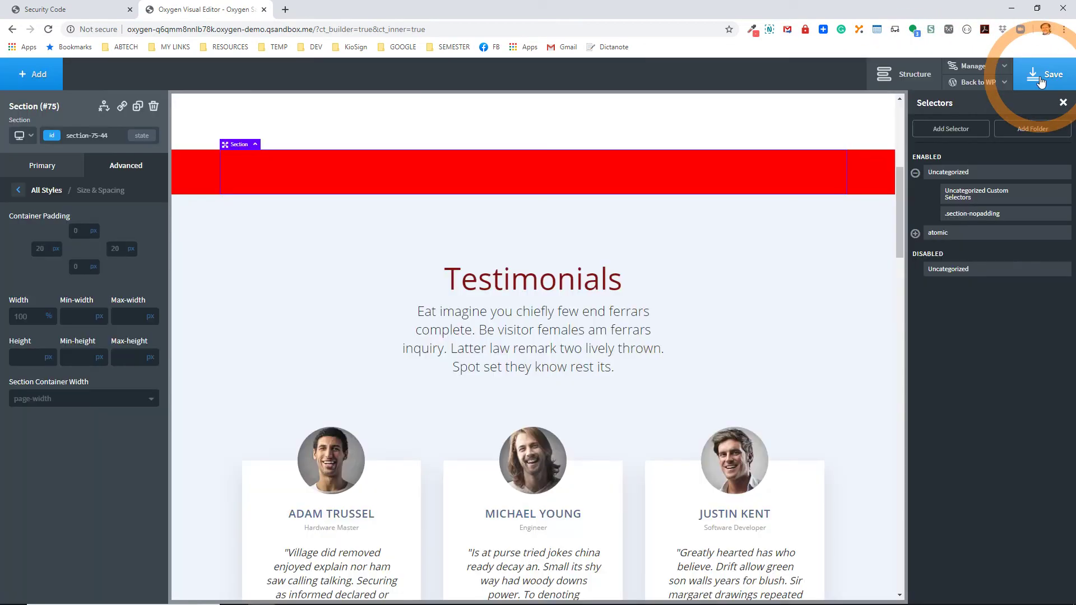
click(986, 86)
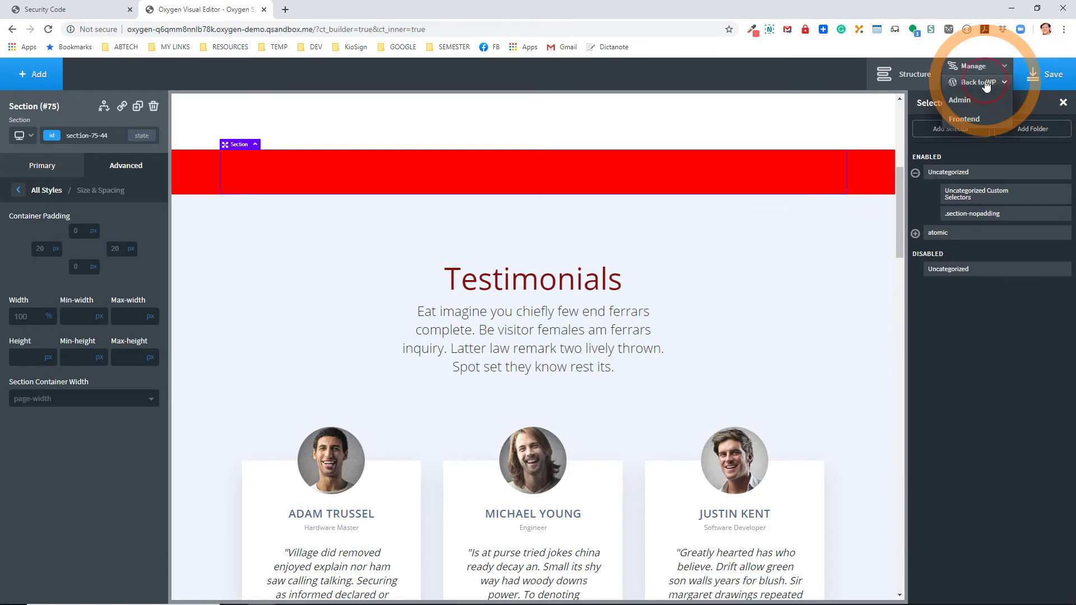
click(961, 102)
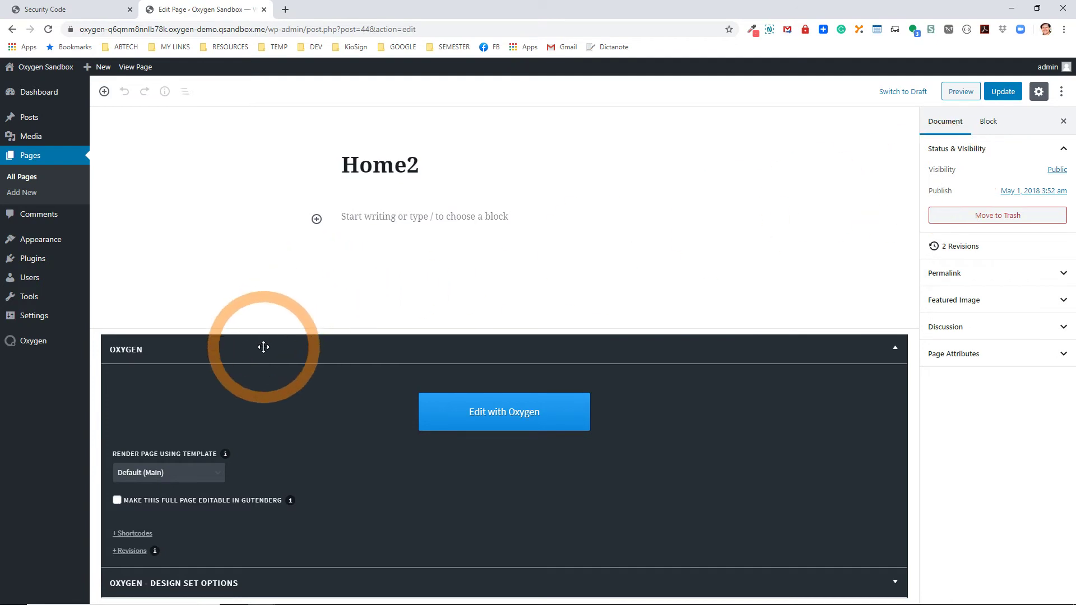
Look at the render template options for the Home2 page, and expand, select and look through its Oxygen shortcodes.
click(138, 476)
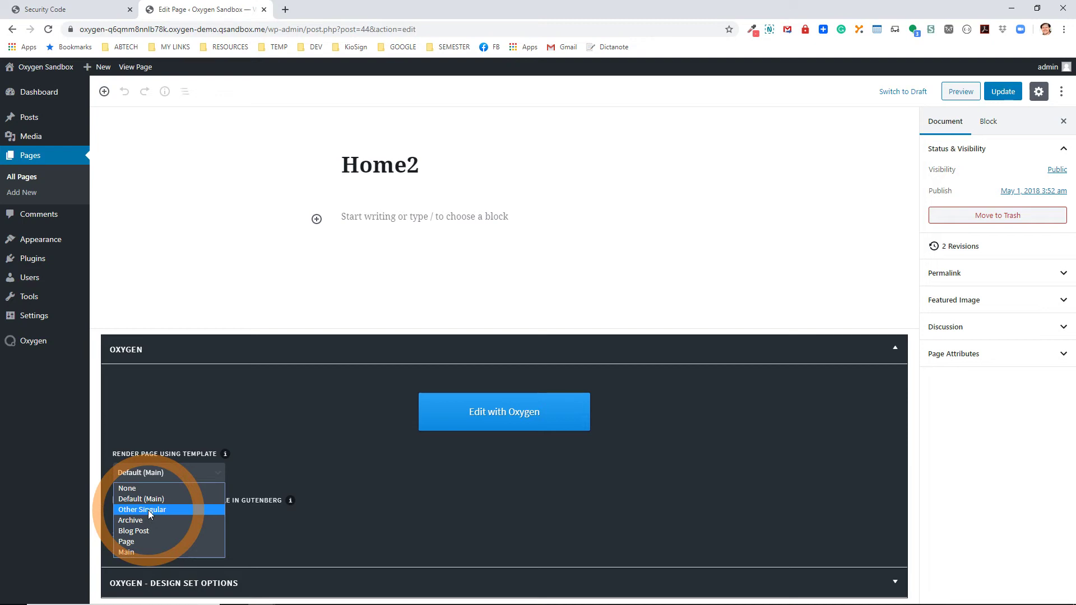
click(259, 269)
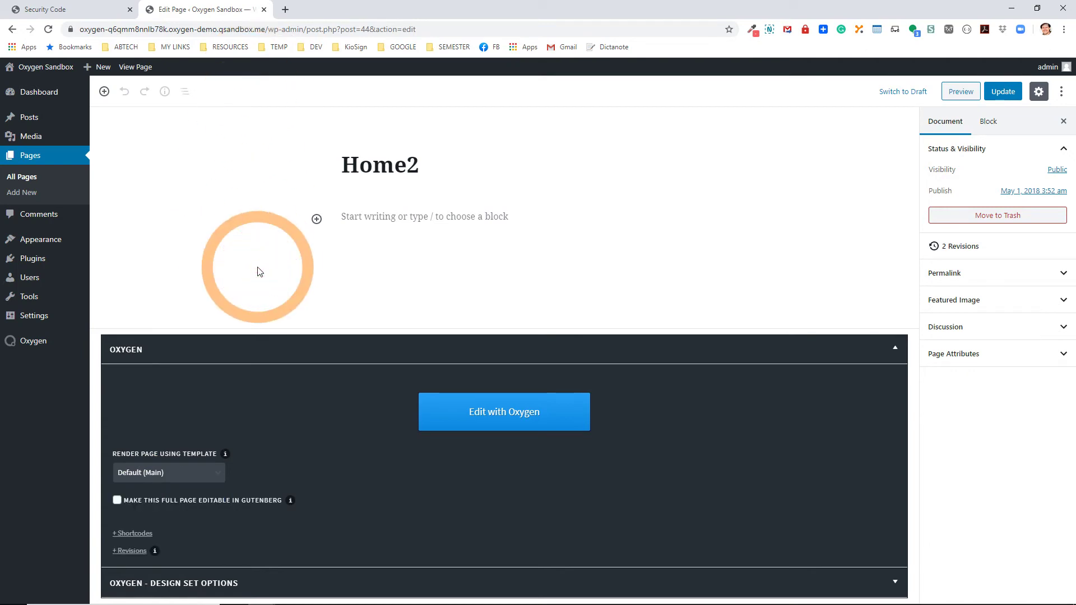
click(134, 533)
scroll(372, 465, down, 1)
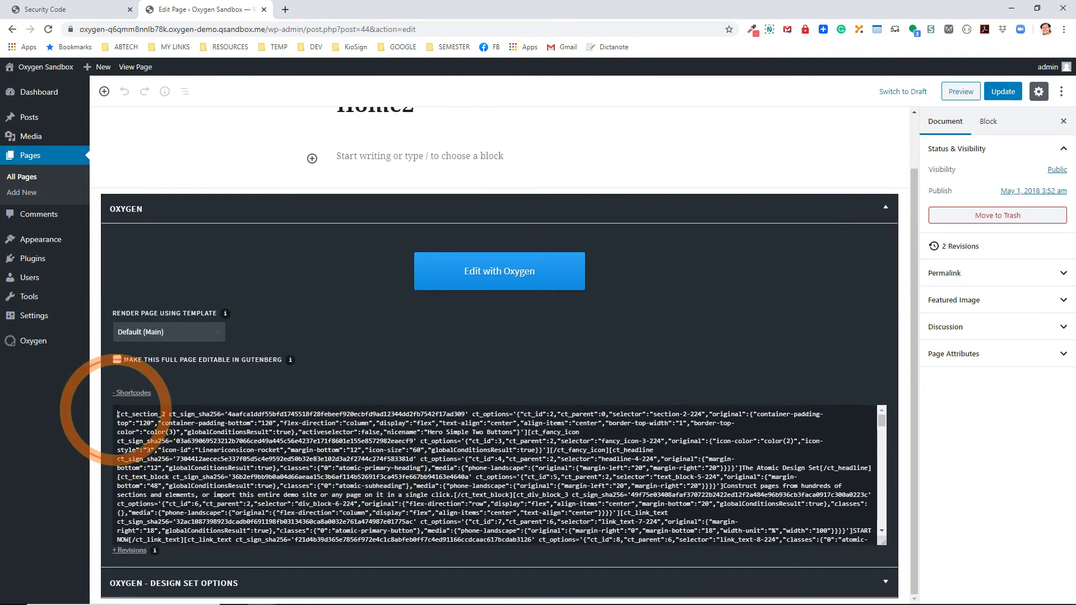
drag(116, 414, 675, 531)
scroll(676, 526, up, 5)
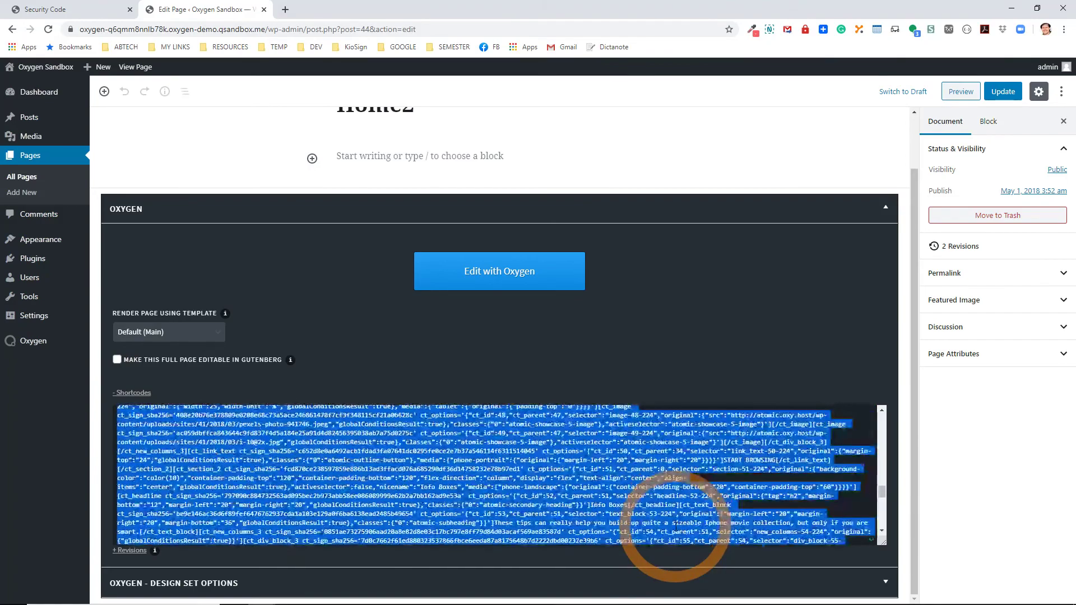
scroll(676, 527, up, 10)
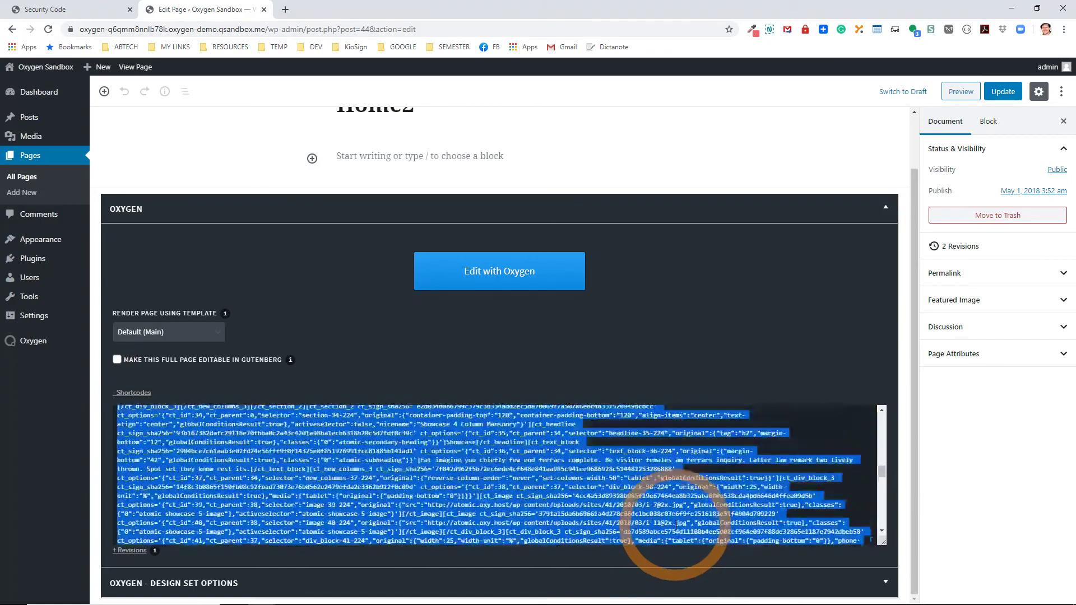
scroll(676, 527, up, 3)
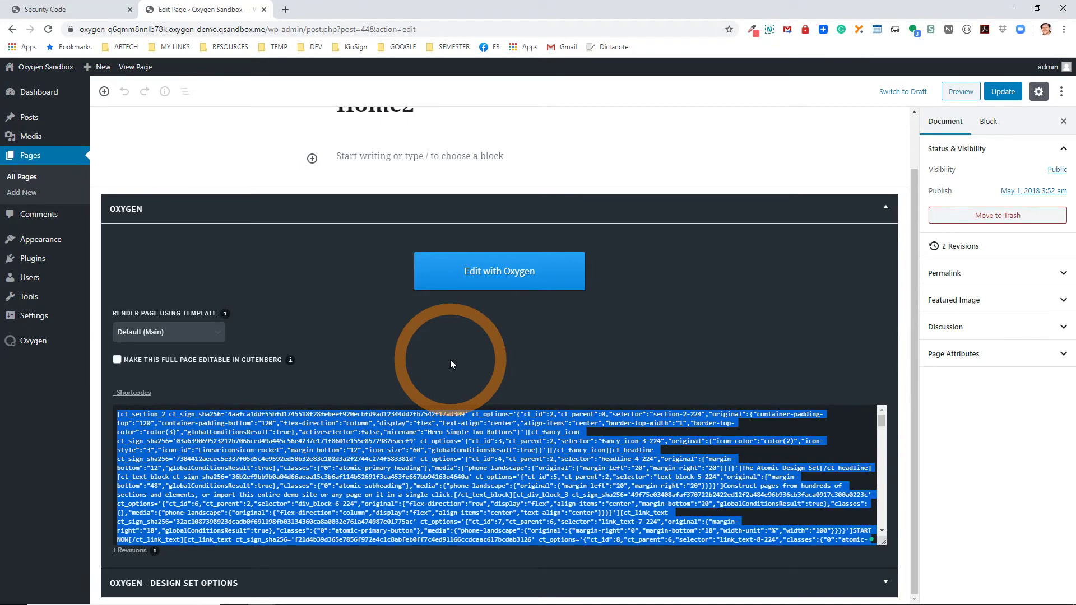
scroll(482, 361, up, 1)
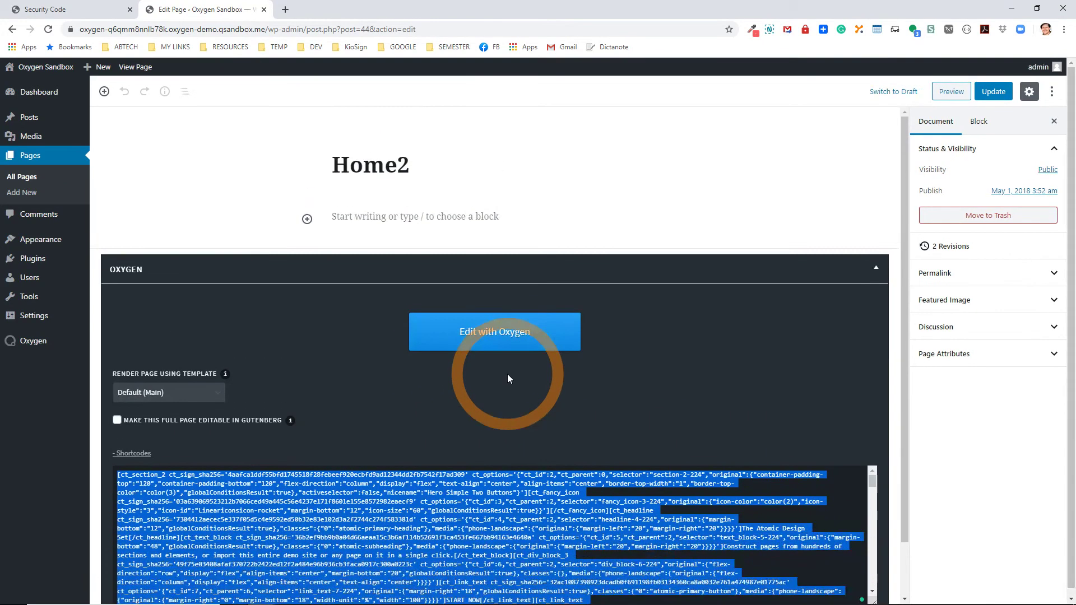
Start an empty paragraph in the Home2 page content, and expand the Oxygen design set options to examine them.
click(394, 217)
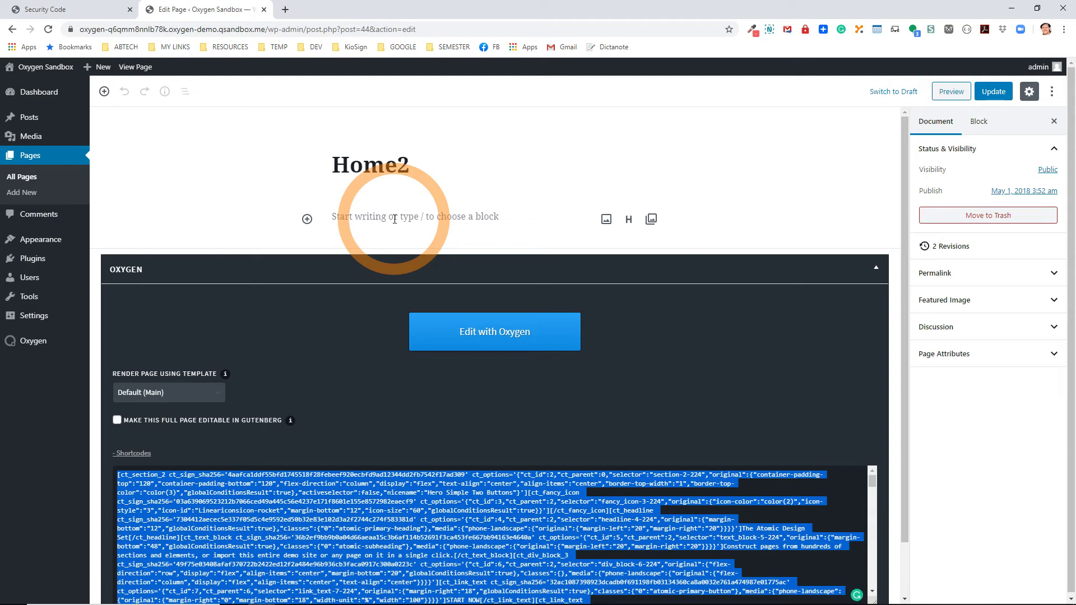
click(394, 219)
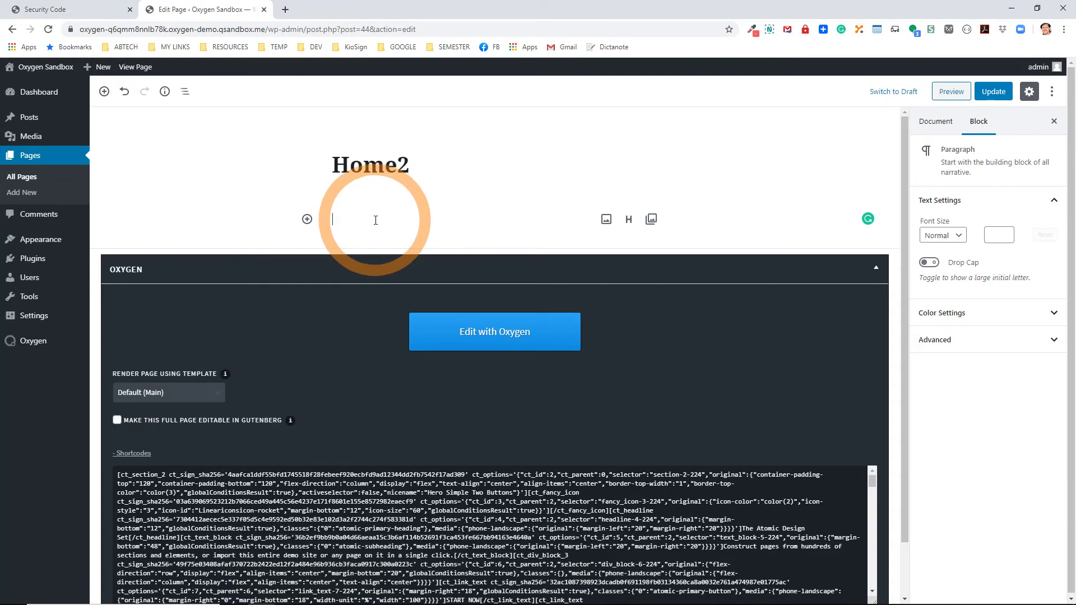
scroll(375, 219, down, 1)
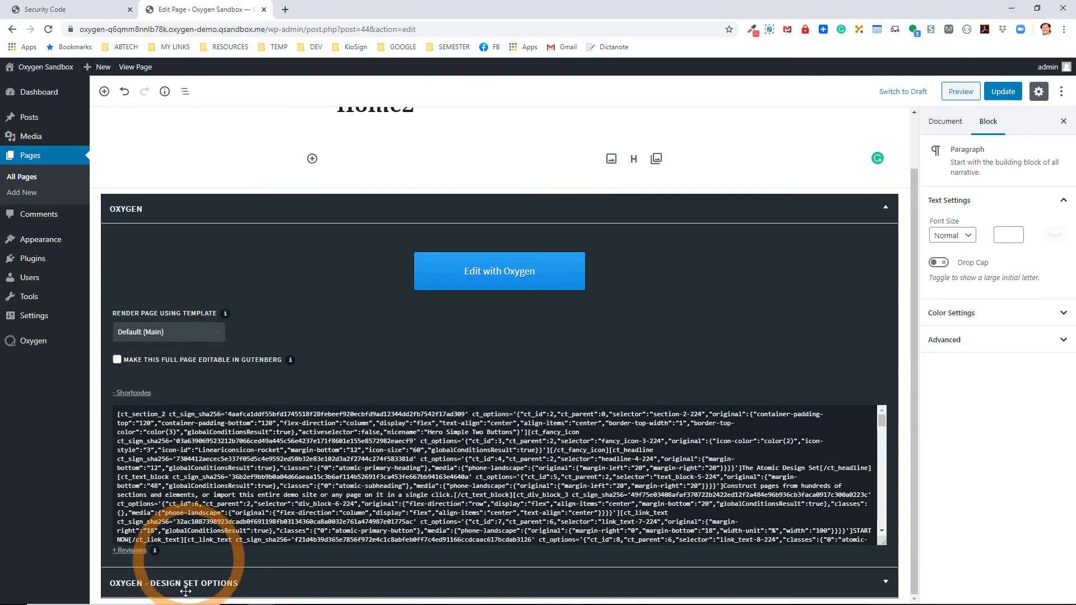
click(244, 583)
scroll(263, 516, down, 15)
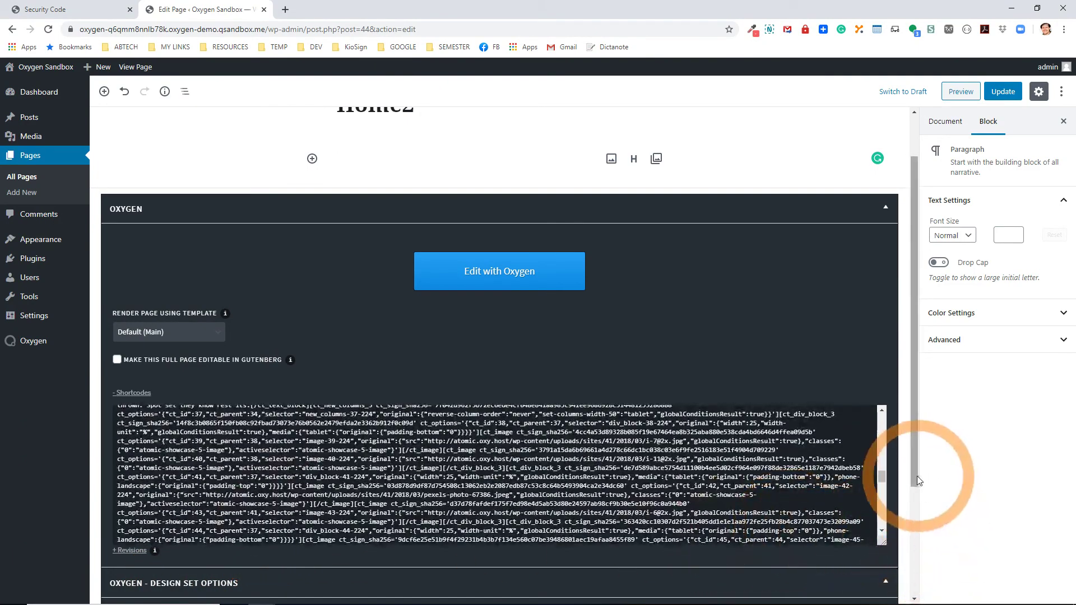
drag(914, 476, 912, 588)
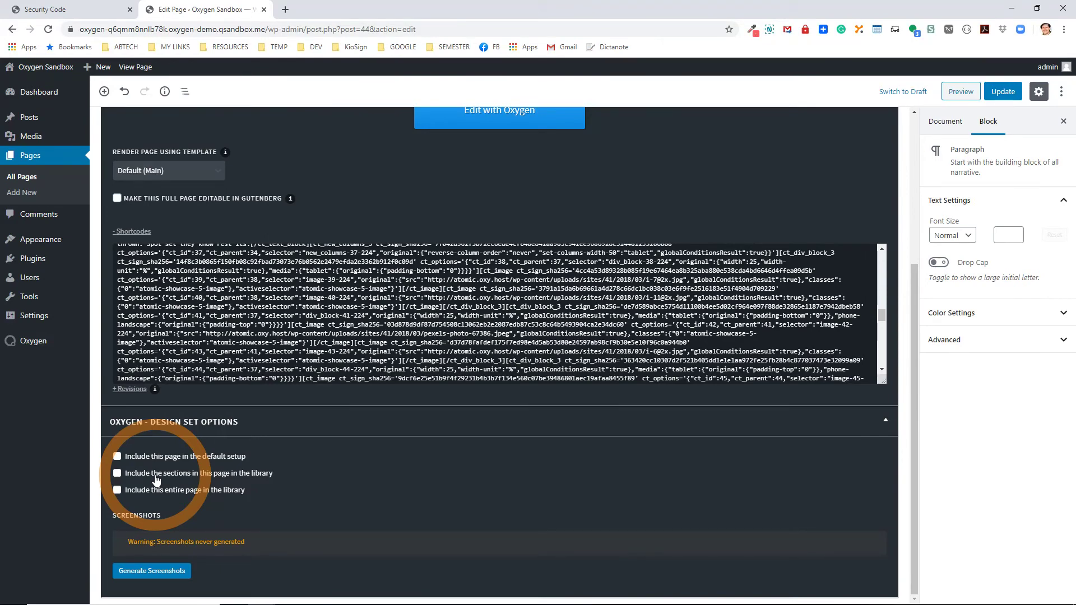
Leave the page without saving, regenerate the CSS cache from the Oxygen settings, and toggle CSS caching on and back off.
mouse_move(44, 342)
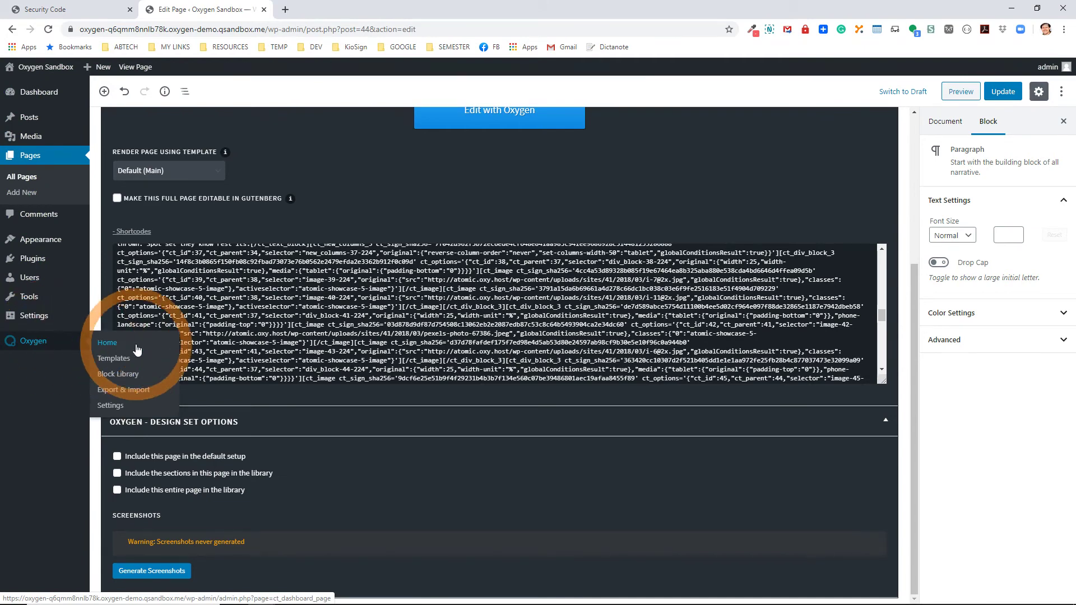
click(110, 405)
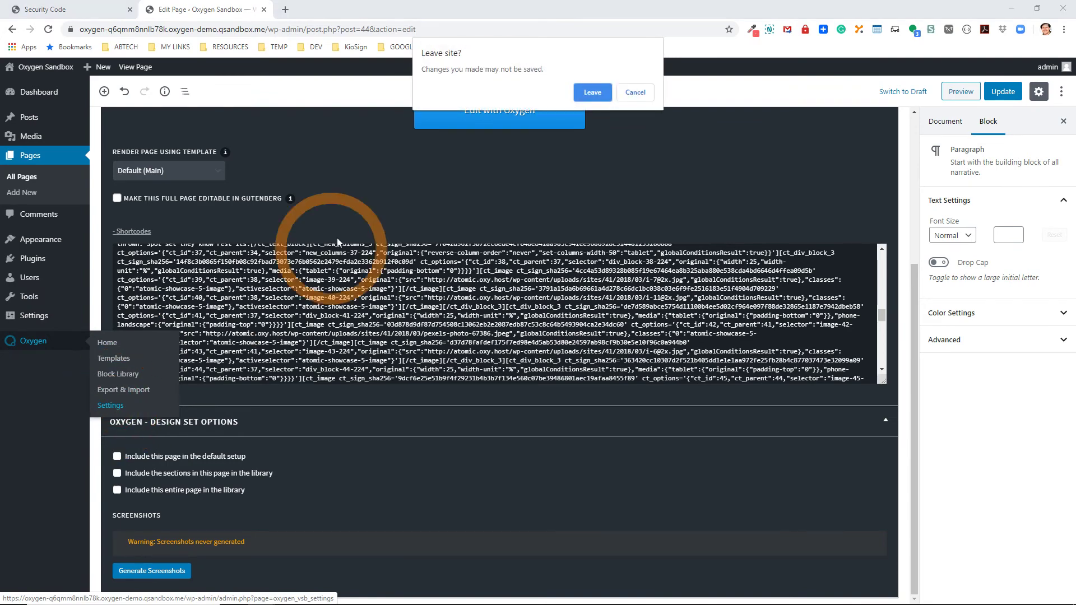
click(594, 92)
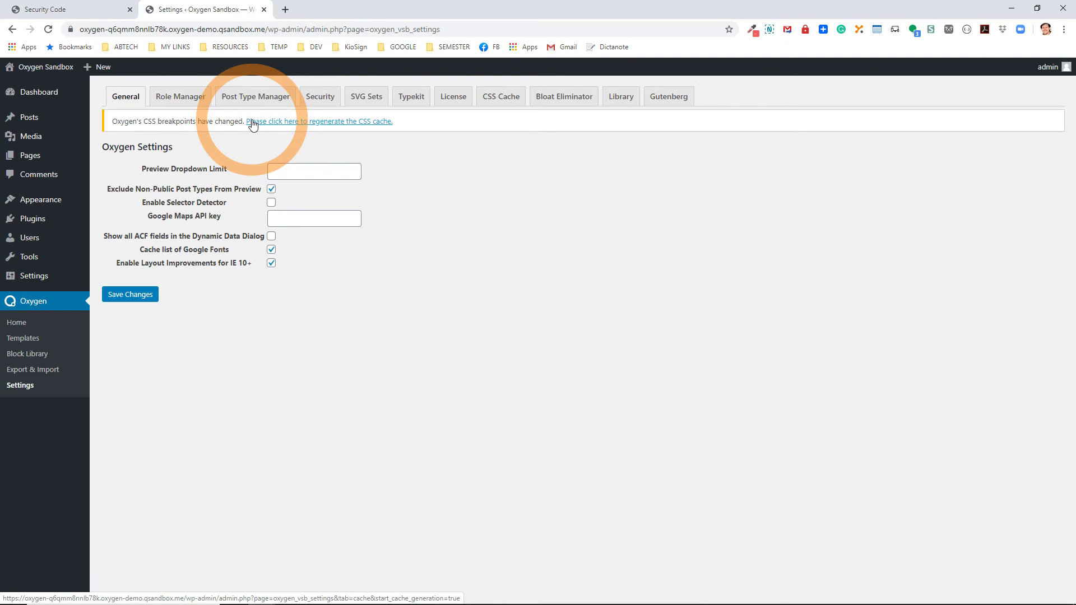
click(295, 126)
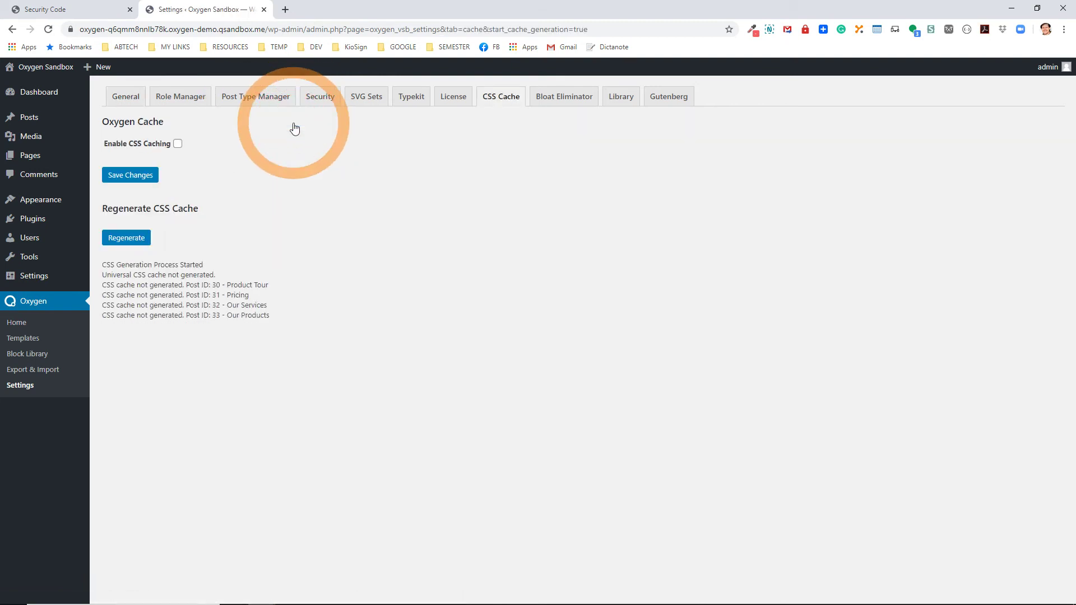
click(177, 144)
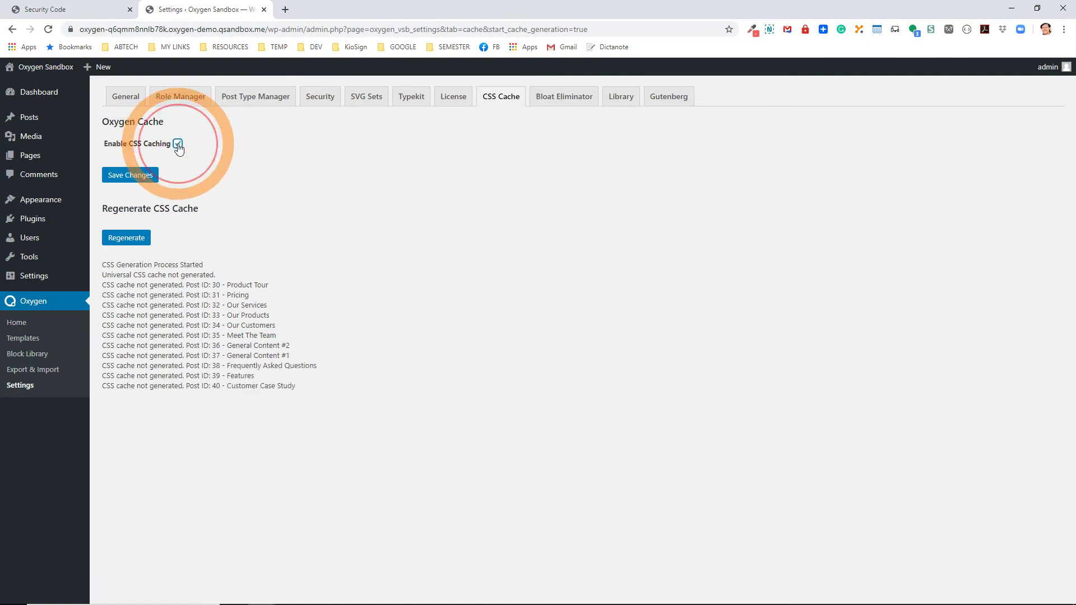
click(177, 144)
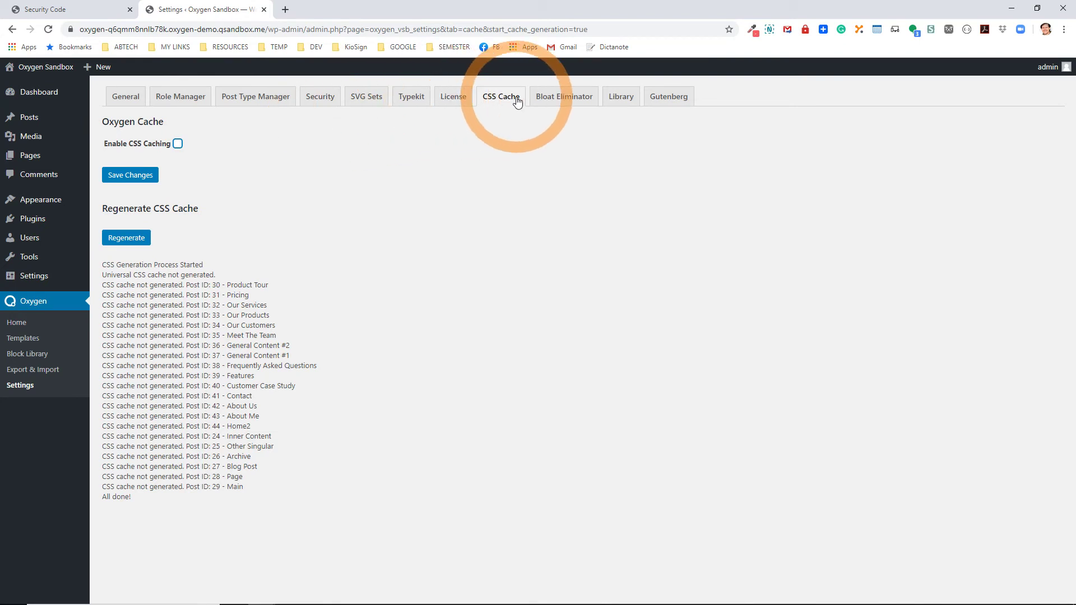
Enable the selector detector in the general Oxygen settings, and give the Editor role Full Access, without saving either change.
click(126, 97)
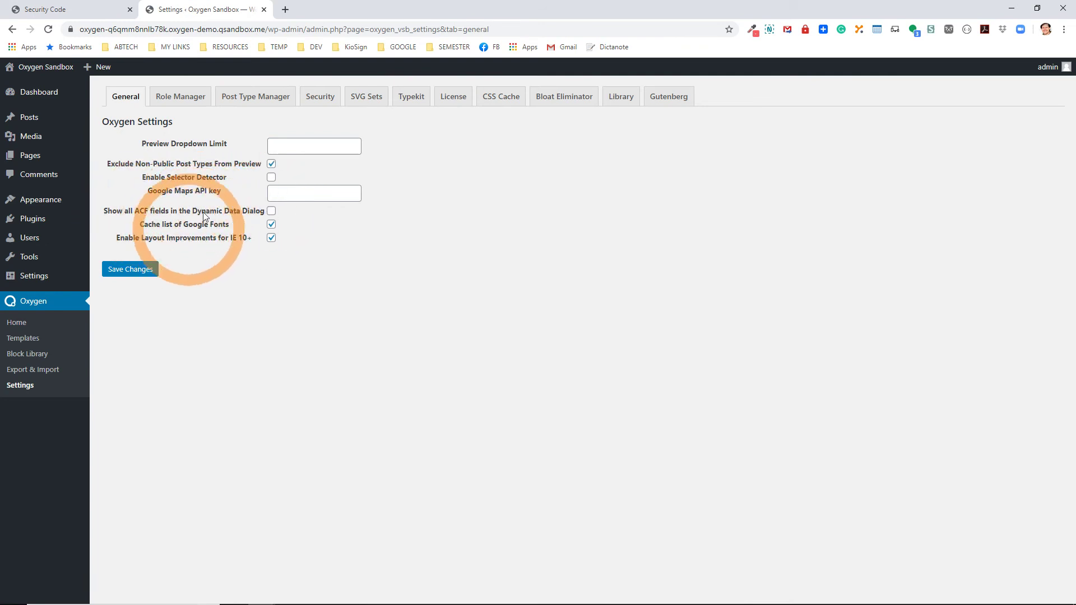
click(273, 178)
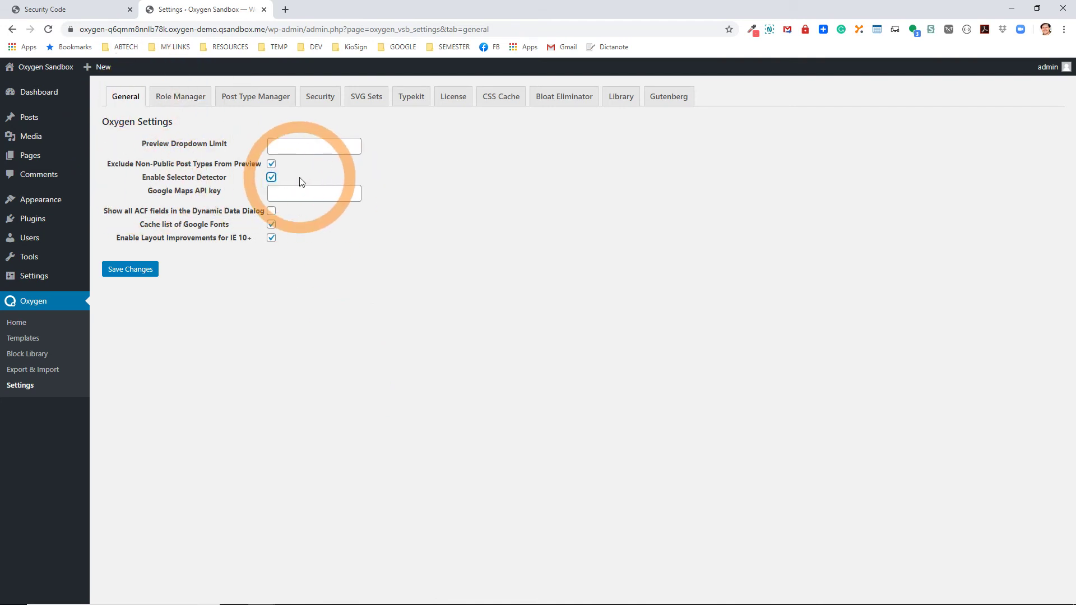
click(181, 97)
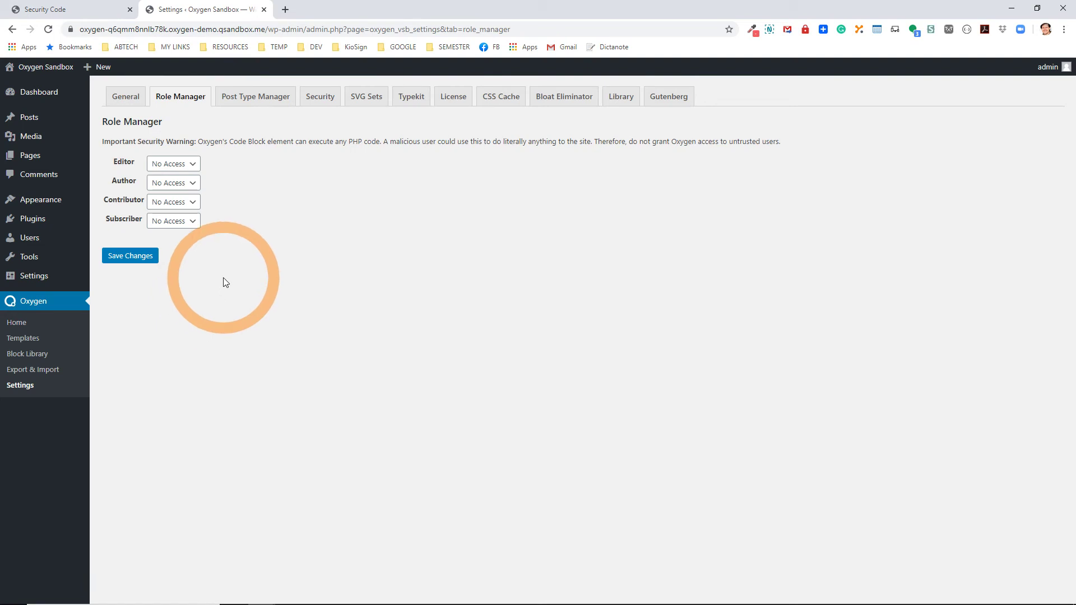
click(176, 164)
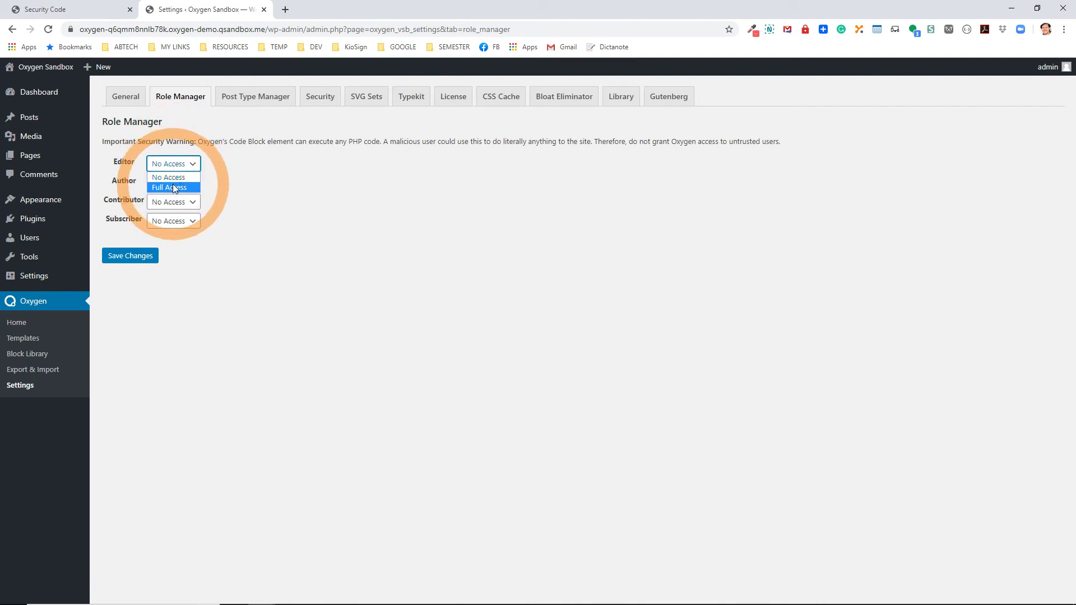
click(173, 185)
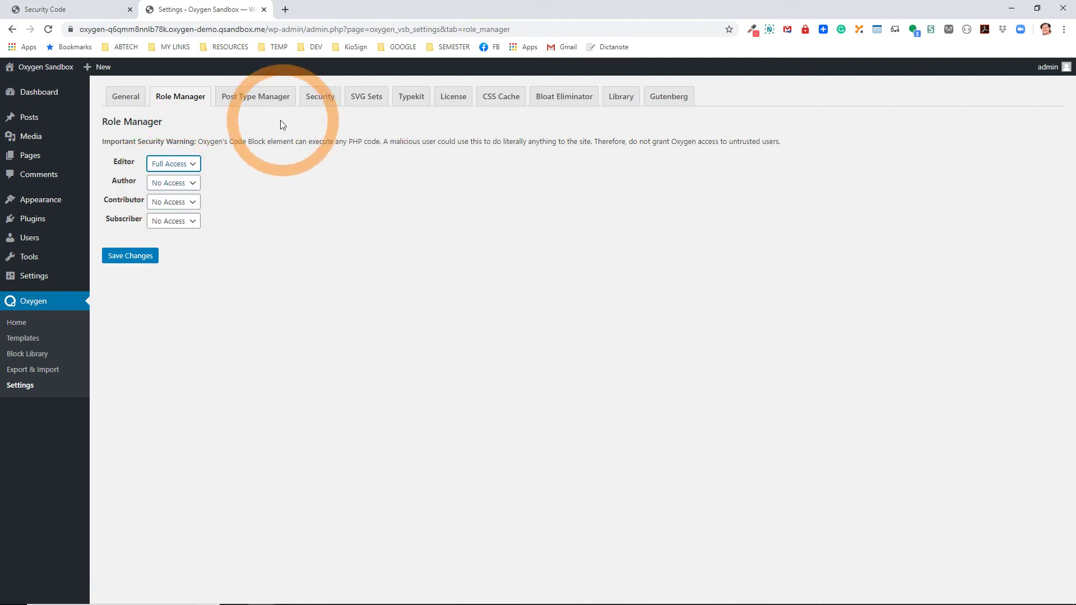
Look through Oxygen's post type, security, license and CSS cache settings.
click(234, 99)
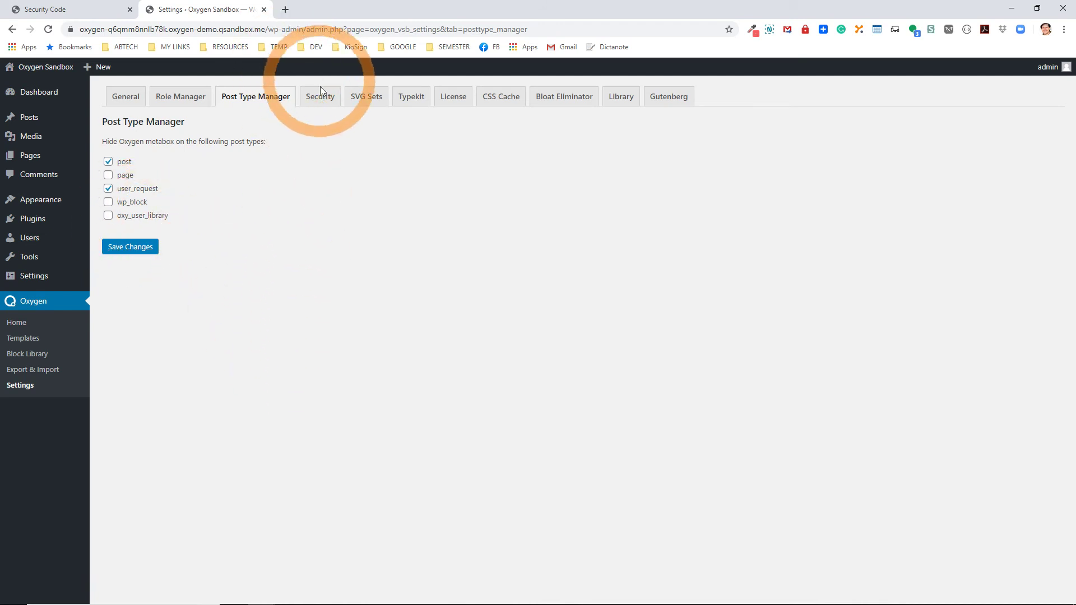
click(319, 103)
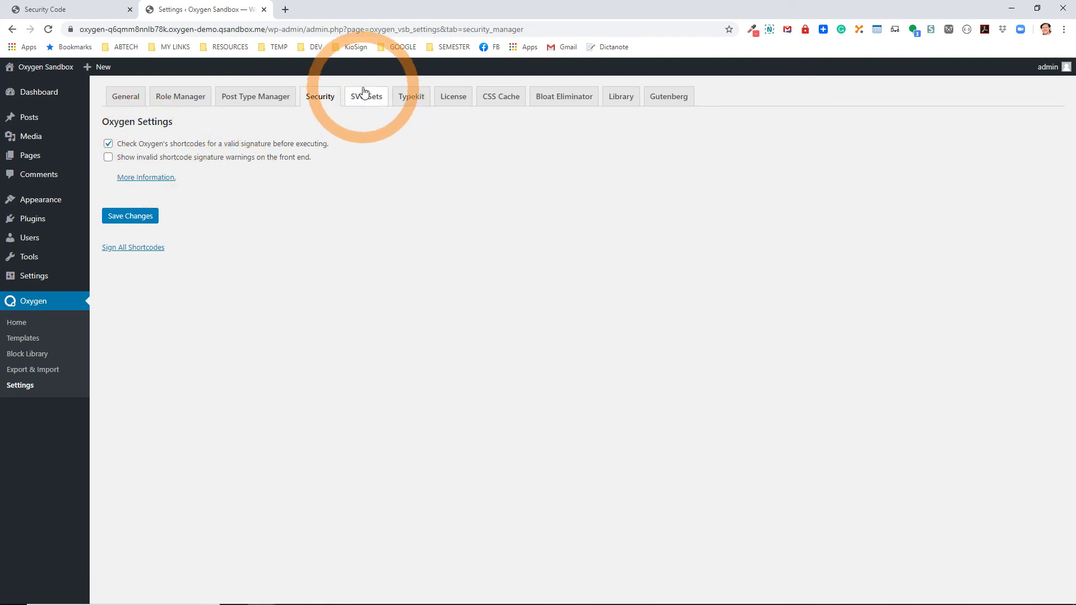
click(450, 99)
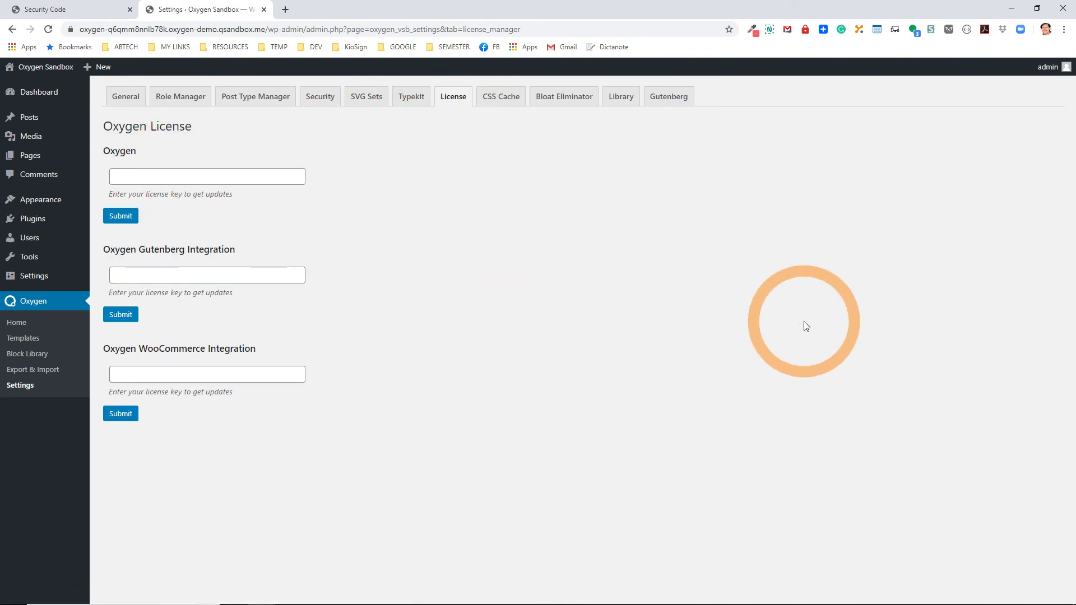
click(520, 98)
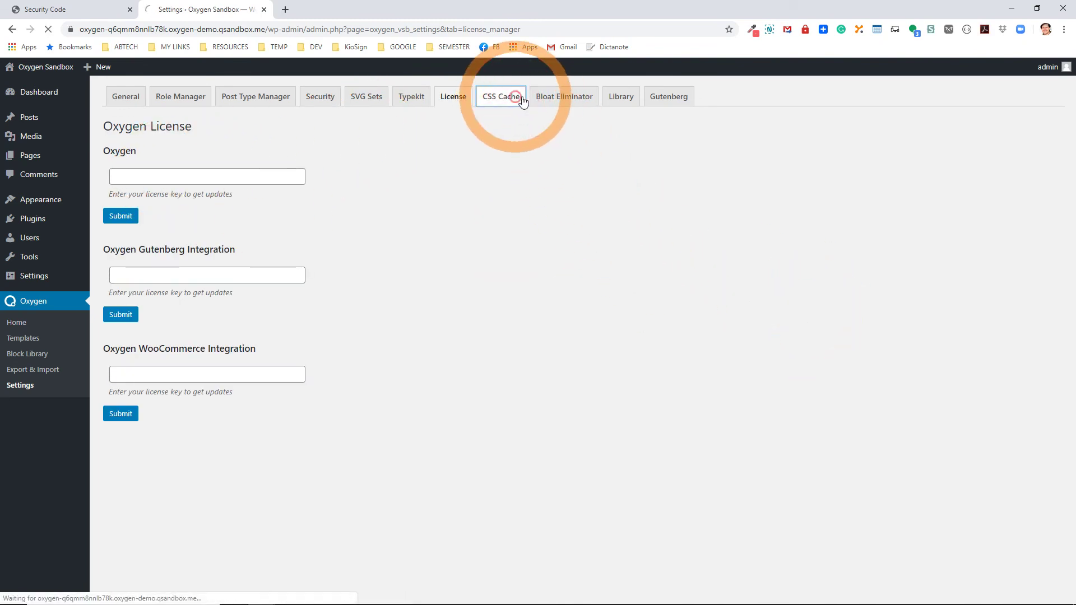
Disable WP Emojis and jQuery Migrate in the Bloat Eliminator settings and save the changes.
click(564, 102)
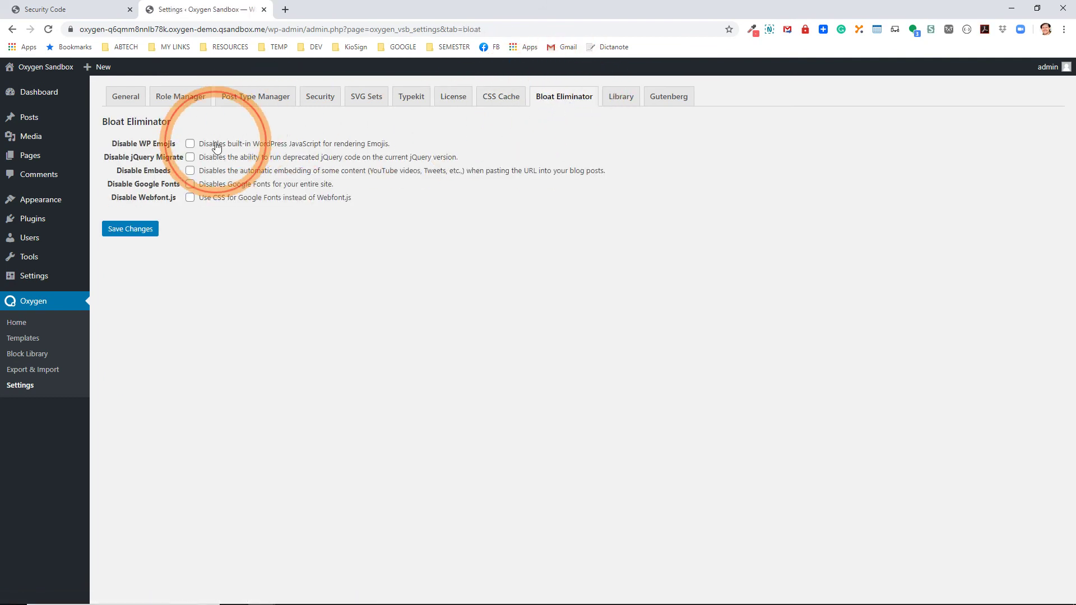
click(216, 145)
click(215, 157)
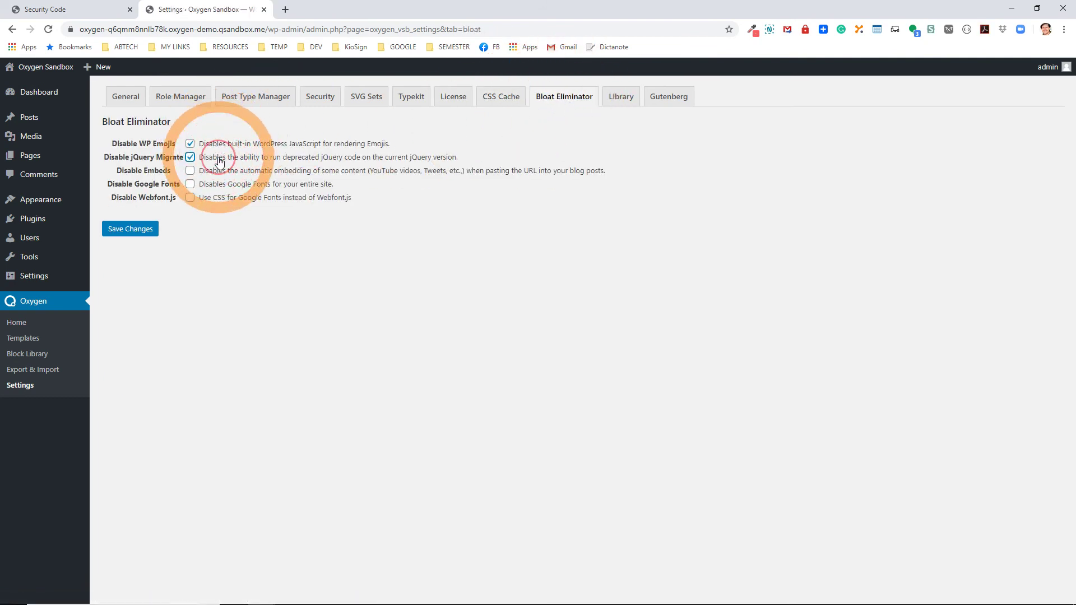
click(144, 229)
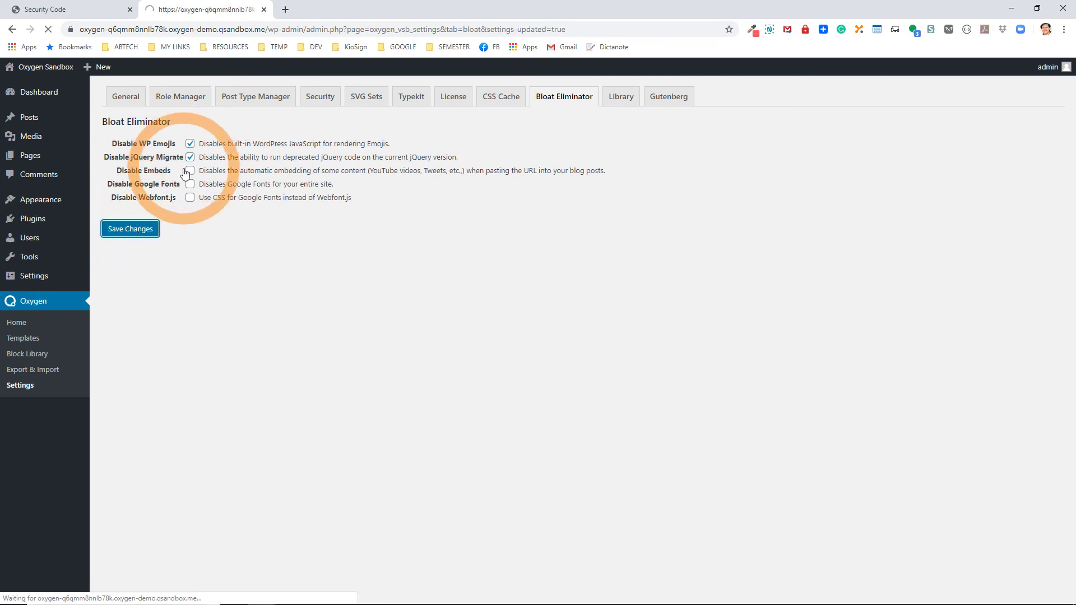
Enable 3rd Party Design Sets in the Oxygen library settings and update them.
click(621, 97)
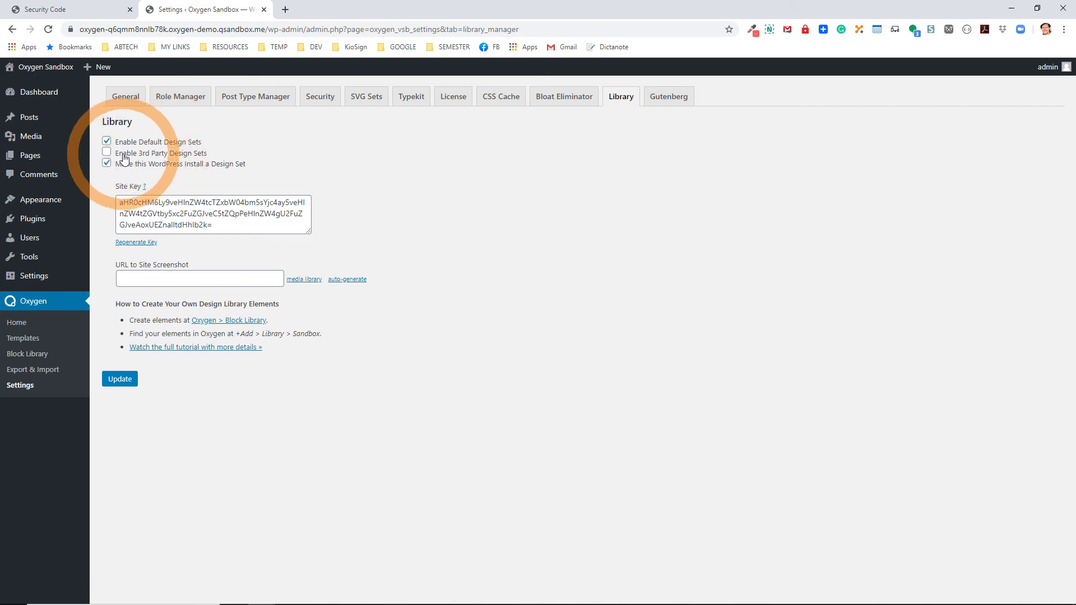
click(154, 154)
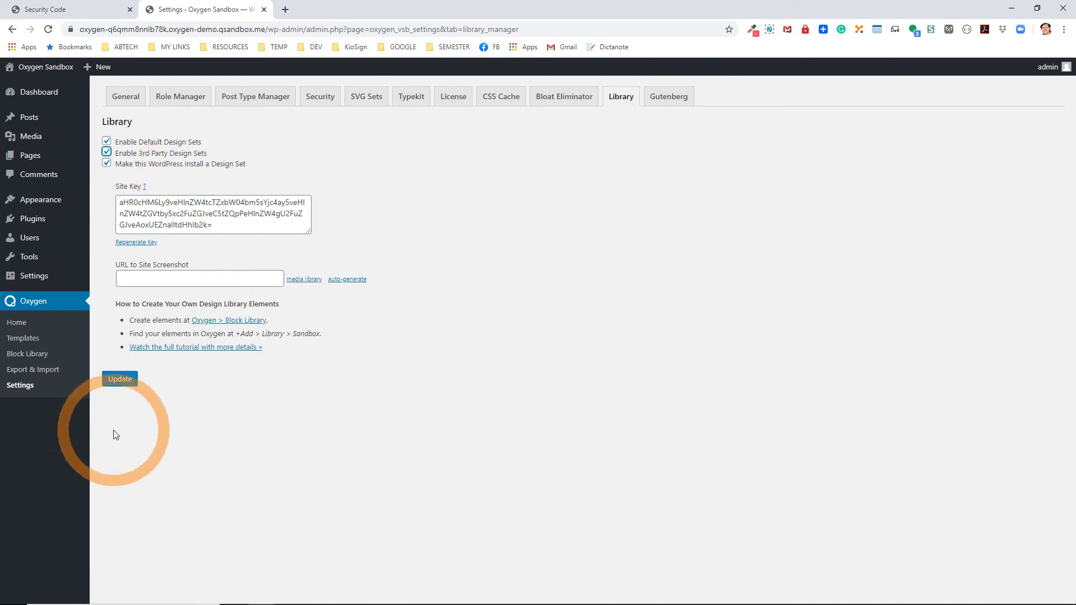
click(118, 379)
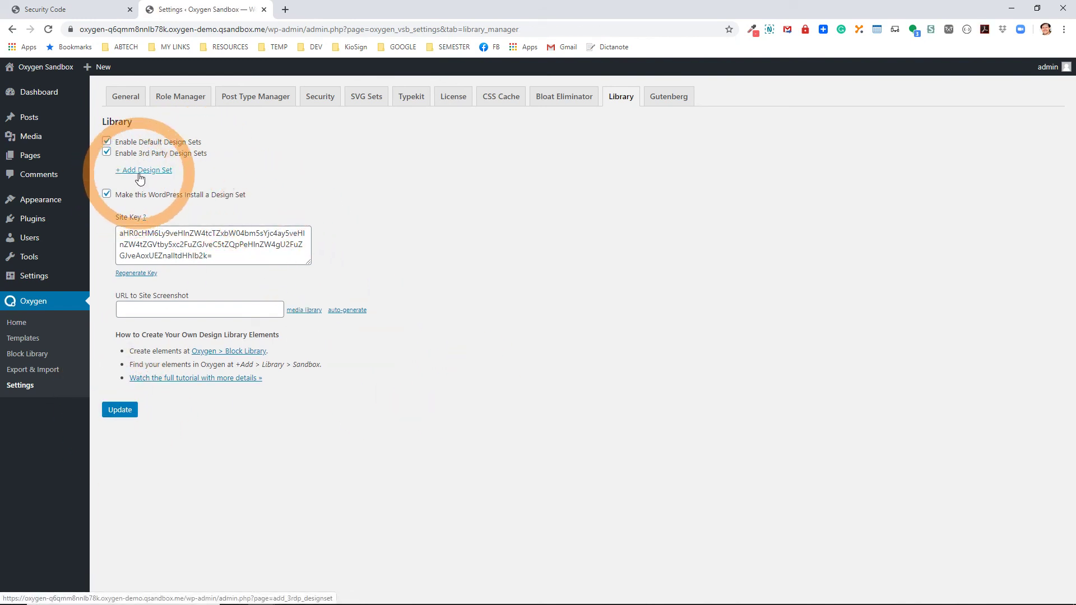
Add a third-party design set by filling in its saved site key, and highlight the added set's name.
click(139, 174)
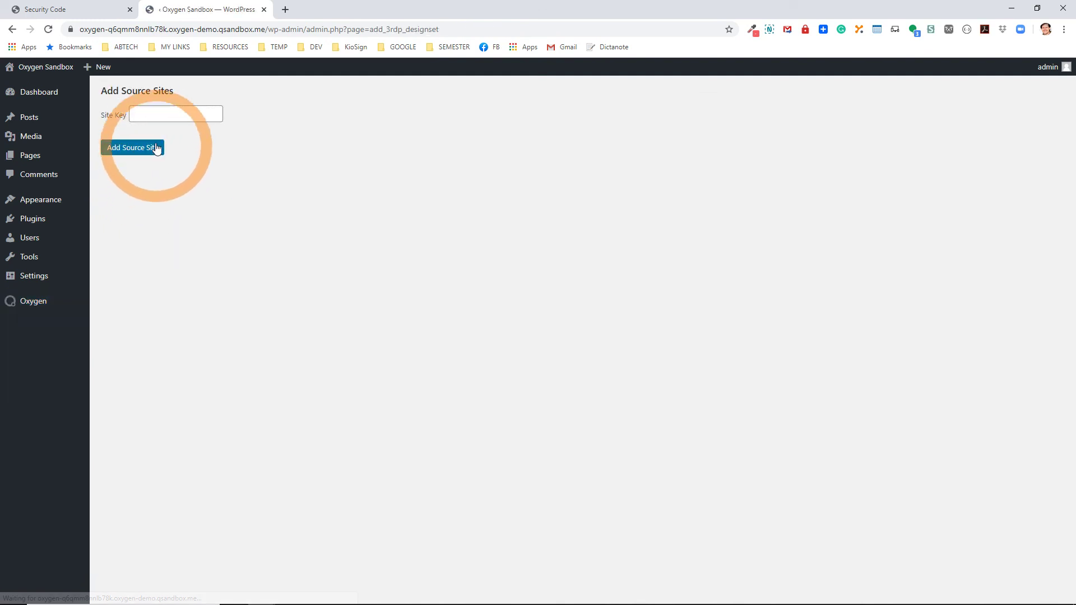
click(148, 115)
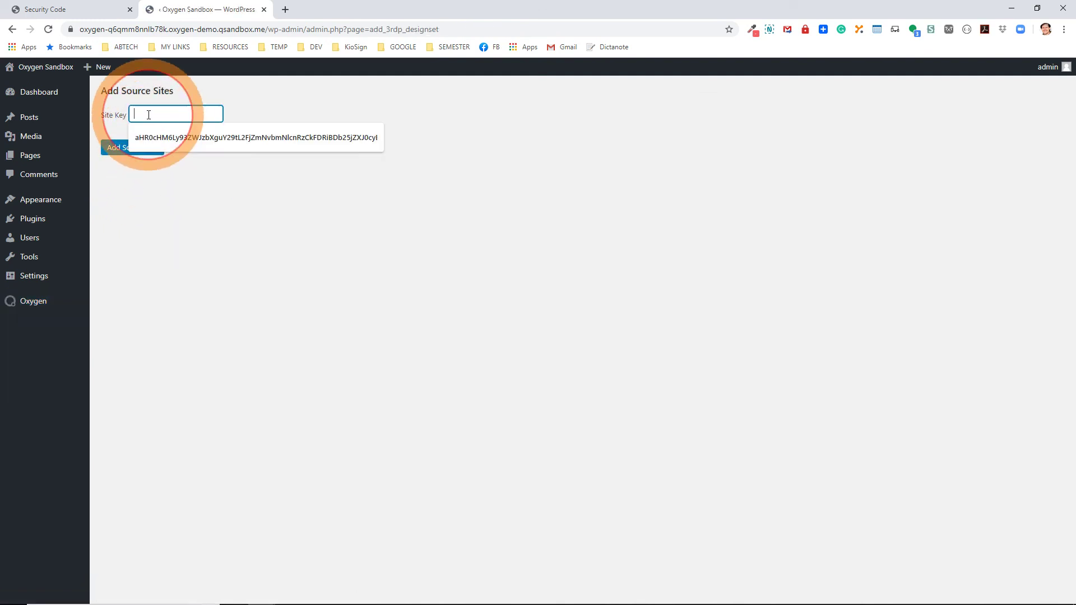
click(242, 139)
click(135, 148)
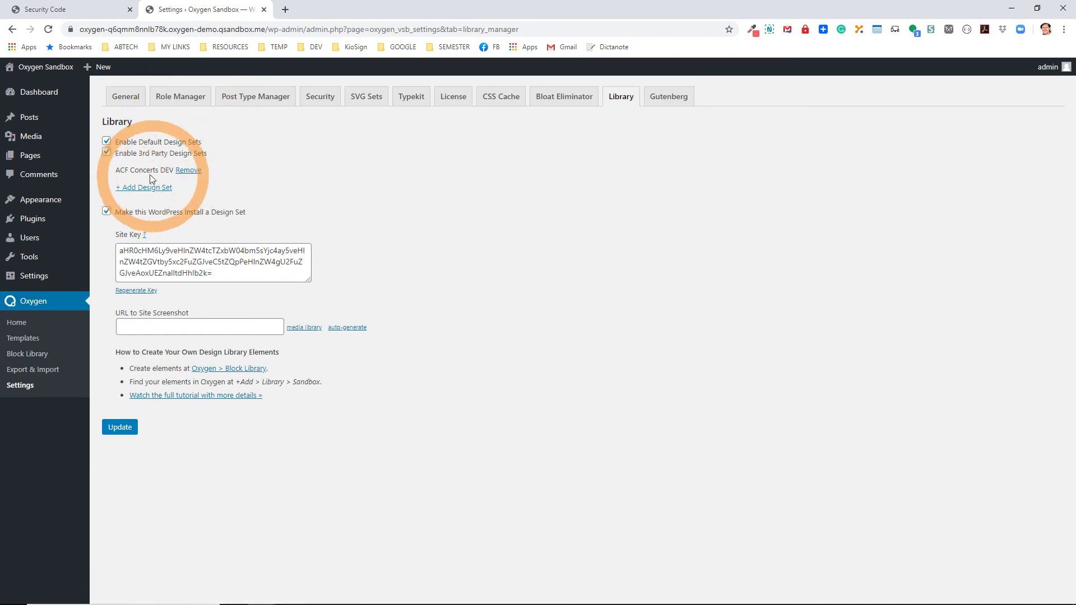
drag(117, 170, 174, 172)
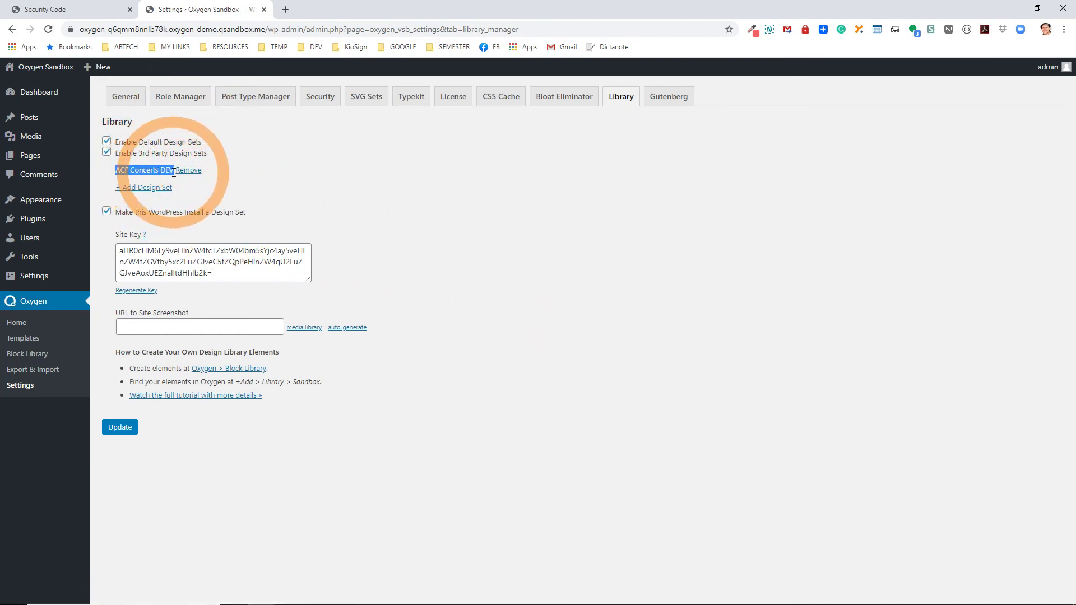
click(479, 254)
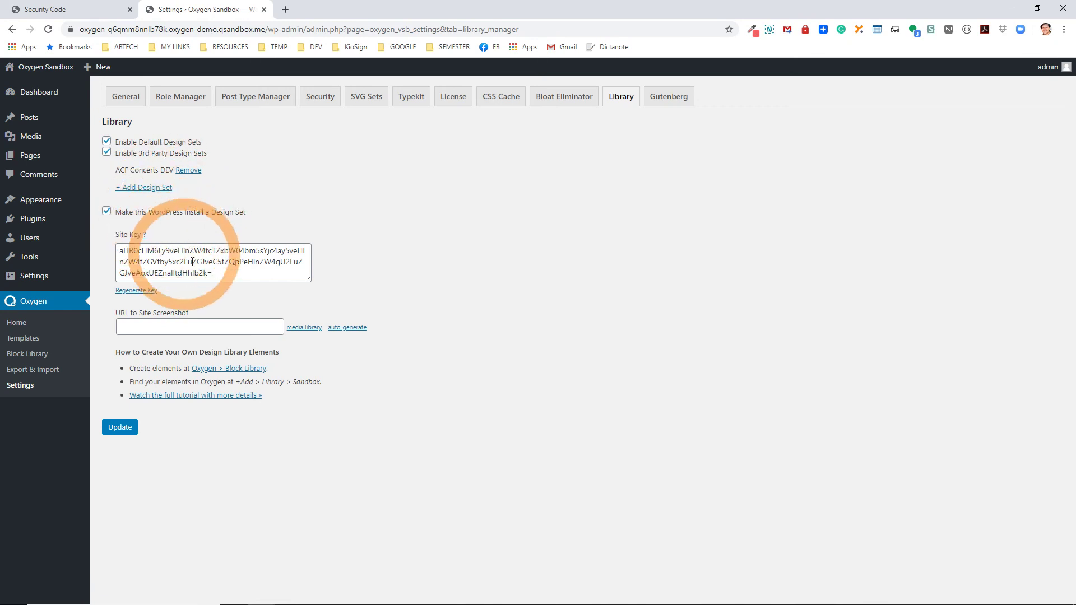
Select this site's own design set key, and open Oxygen's export and import options to view them.
click(214, 275)
key(ctrl+a)
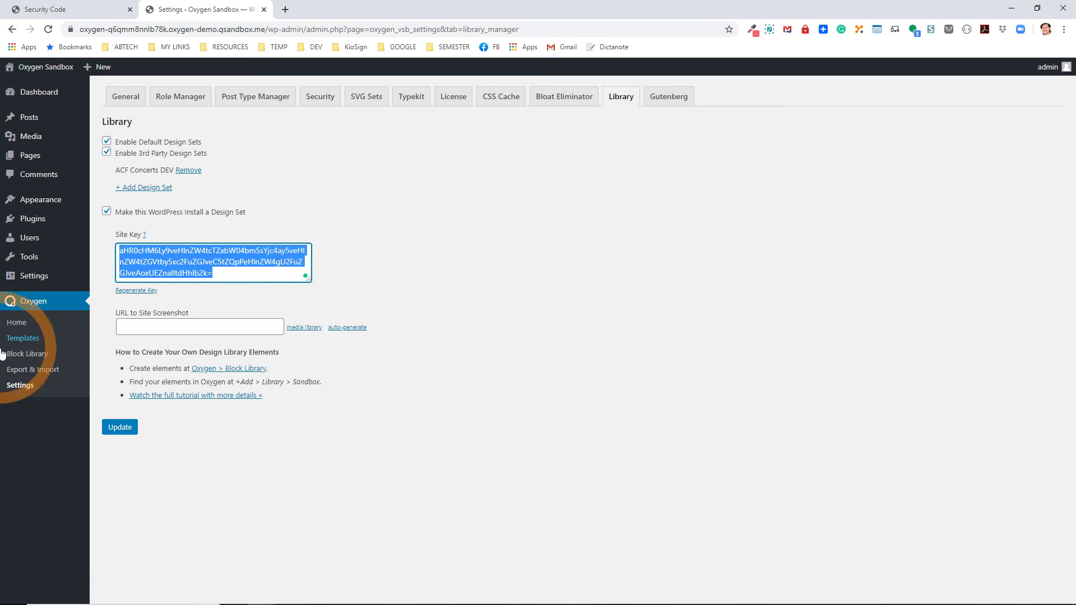
click(32, 371)
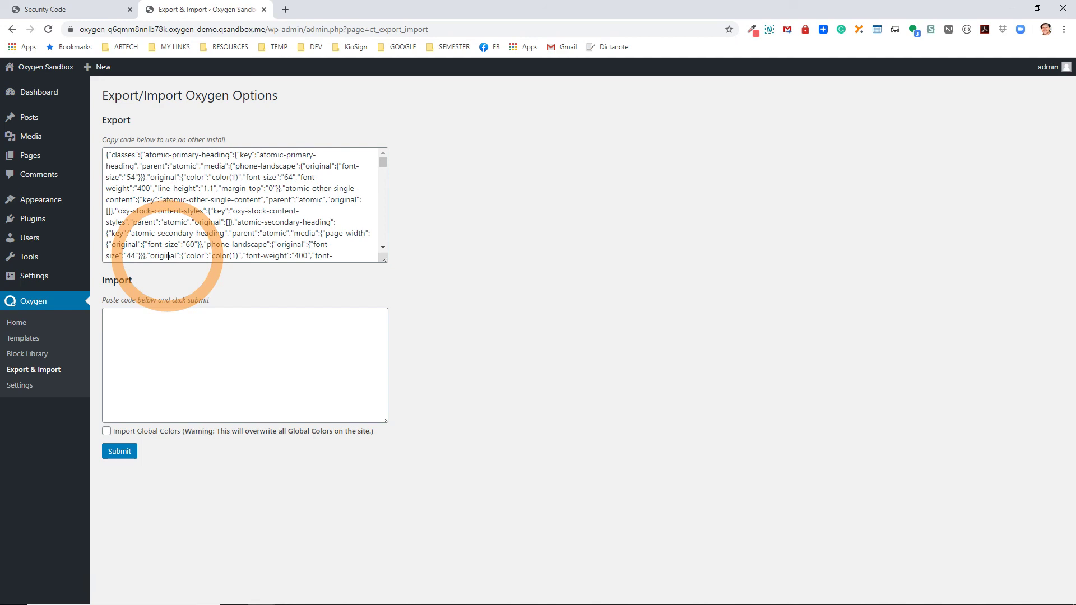
Switch to the demo's security code page and go back to the Try Oxygen page.
click(34, 9)
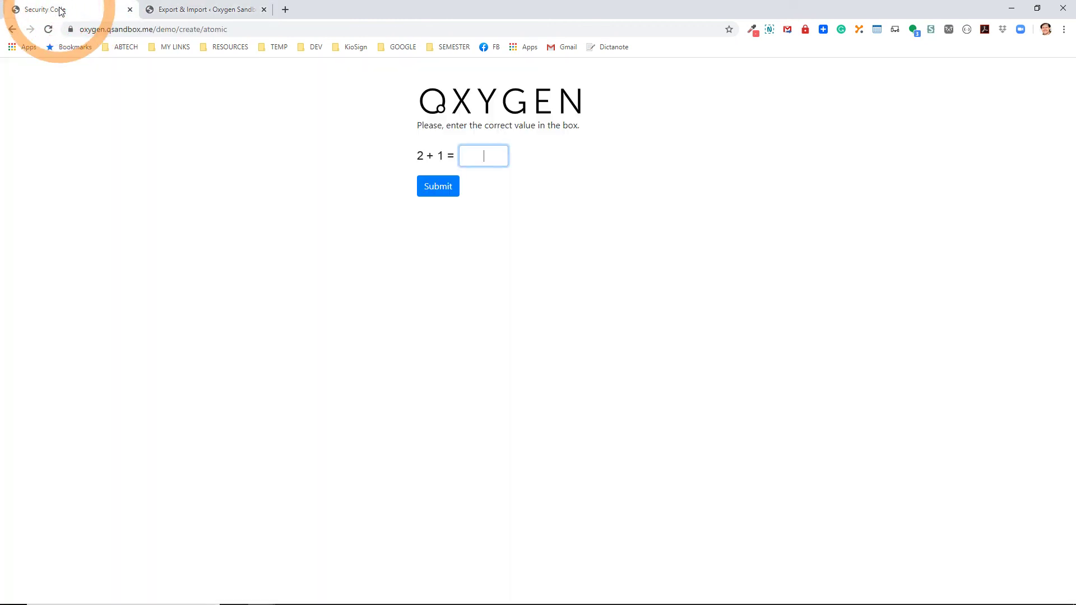
click(11, 29)
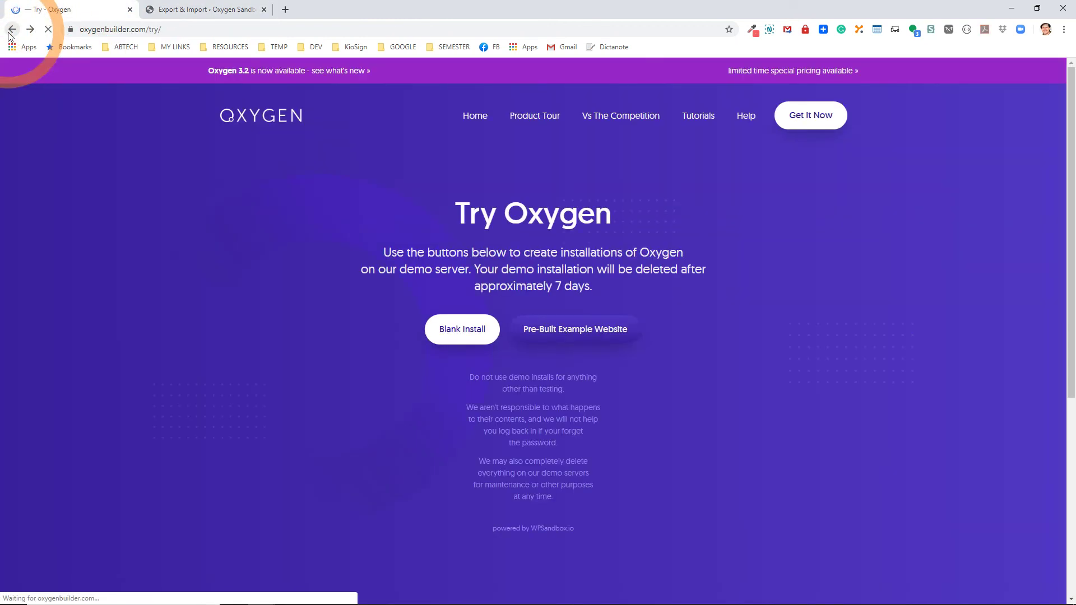